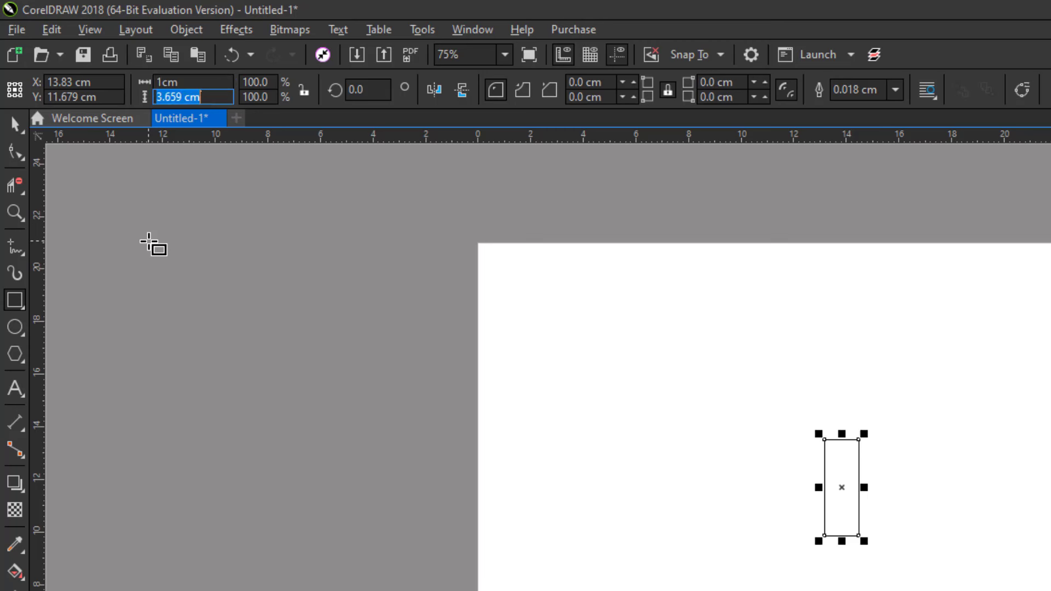
Size the rectangle to 1 cm wide by 2.5 cm high and rotate it 45 degrees.
{"action": "type", "text": "2.5"}
{"action": "key", "text": "Return"}
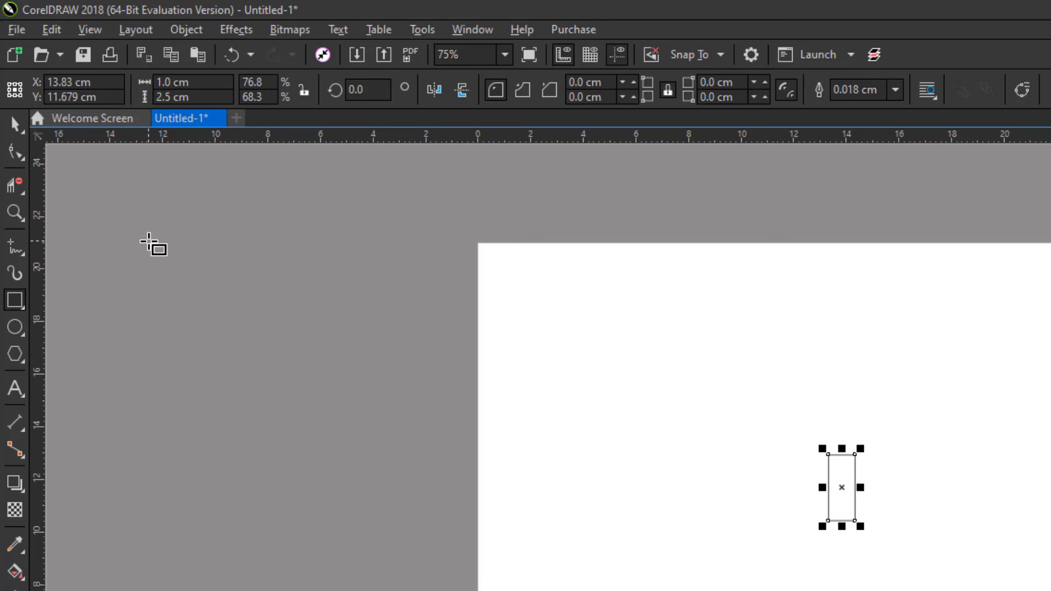
{"action": "left_click", "coordinate": [14, 125]}
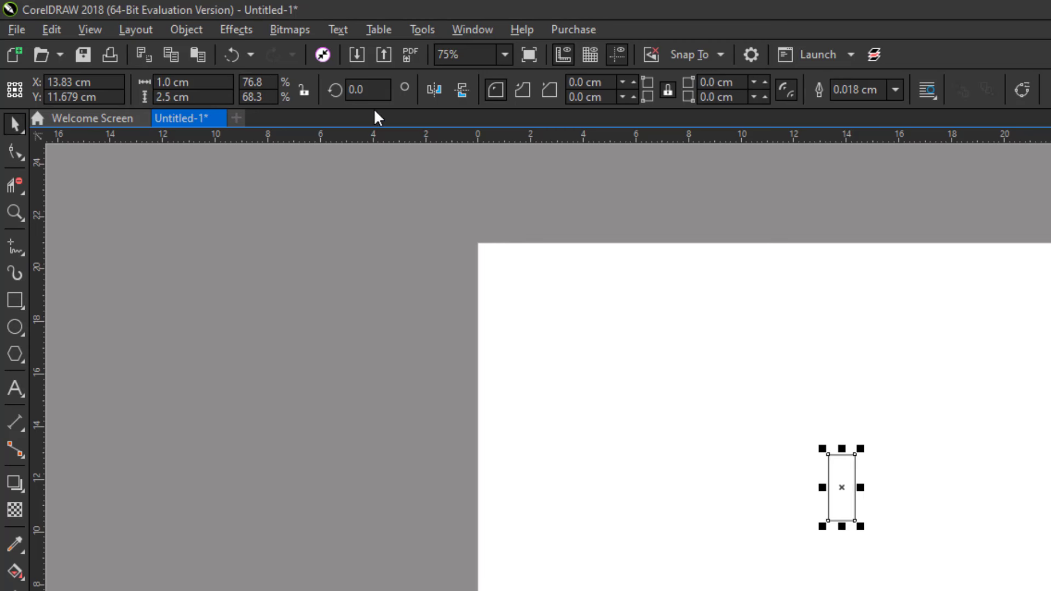
{"action": "double_click", "coordinate": [373, 90]}
{"action": "type", "text": "45"}
{"action": "key", "text": "Return"}
{"action": "left_click", "coordinate": [699, 417]}
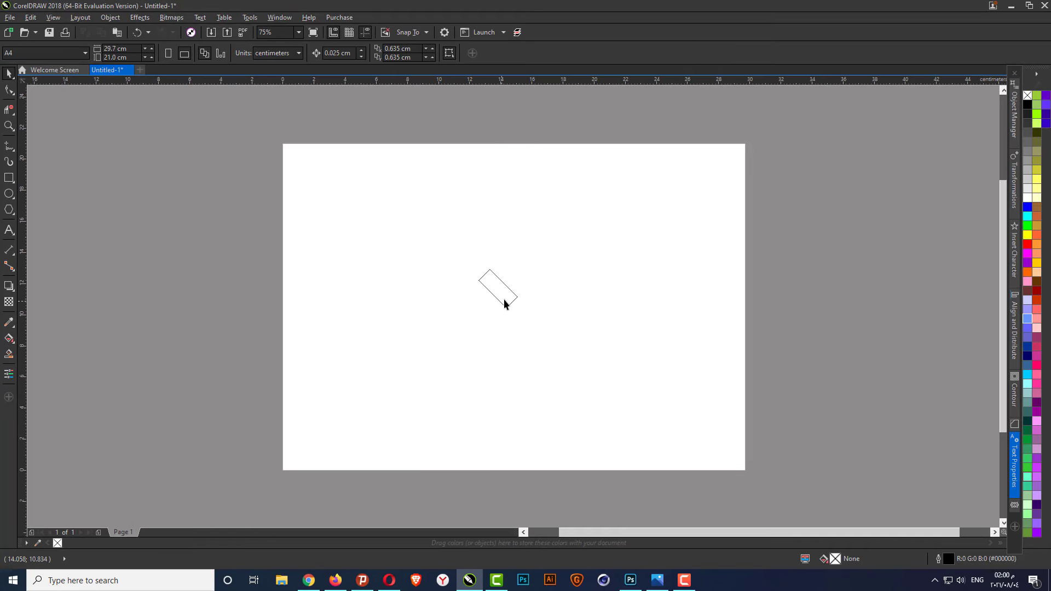
Paste a copy of the tilted rectangle in place and mirror the copy horizontally so the two cross.
{"action": "scroll", "coordinate": [504, 300], "scroll_direction": "up", "scroll_amount": 4}
{"action": "left_click", "coordinate": [469, 270]}
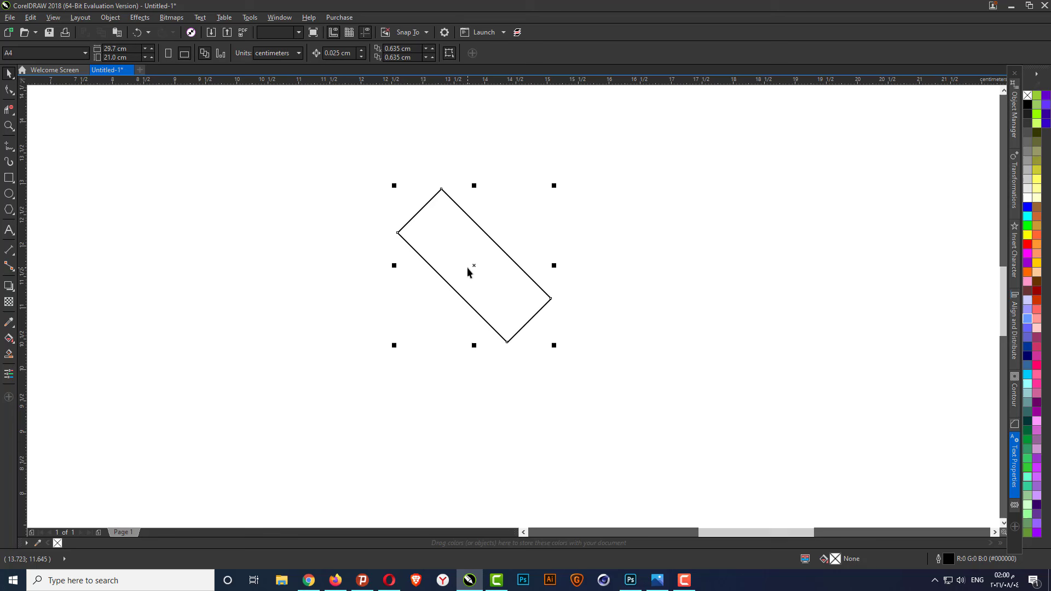
{"action": "right_click", "coordinate": [482, 244]}
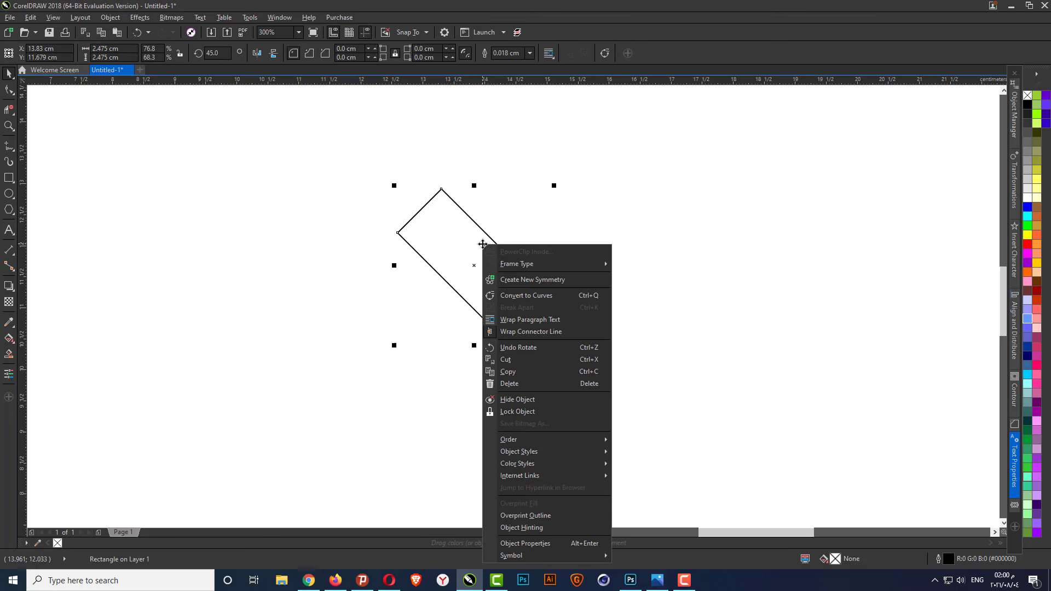
{"action": "left_click", "coordinate": [517, 370]}
{"action": "right_click", "coordinate": [602, 224]}
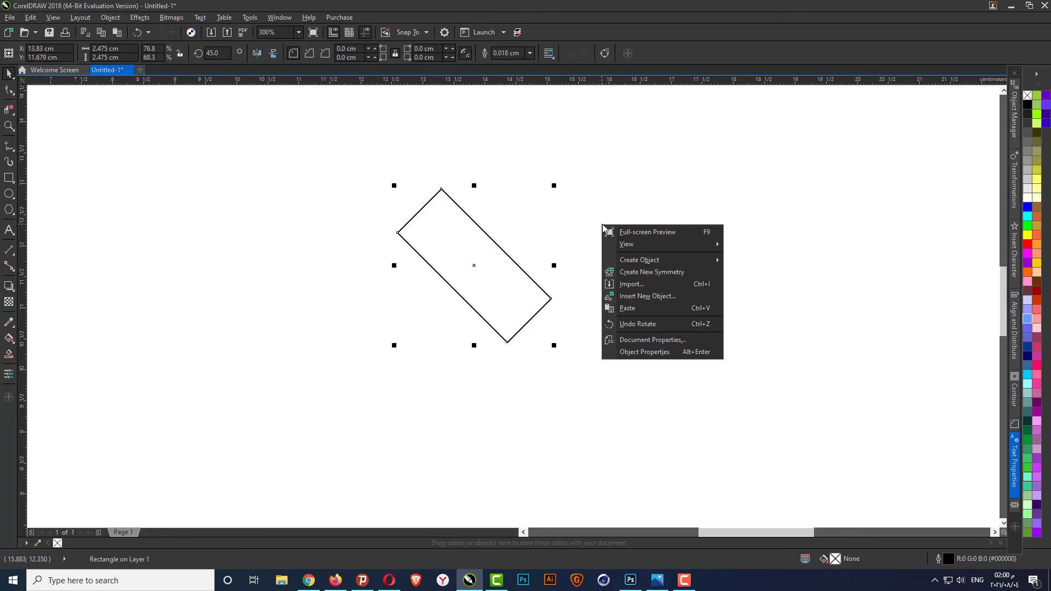
{"action": "left_click", "coordinate": [646, 311]}
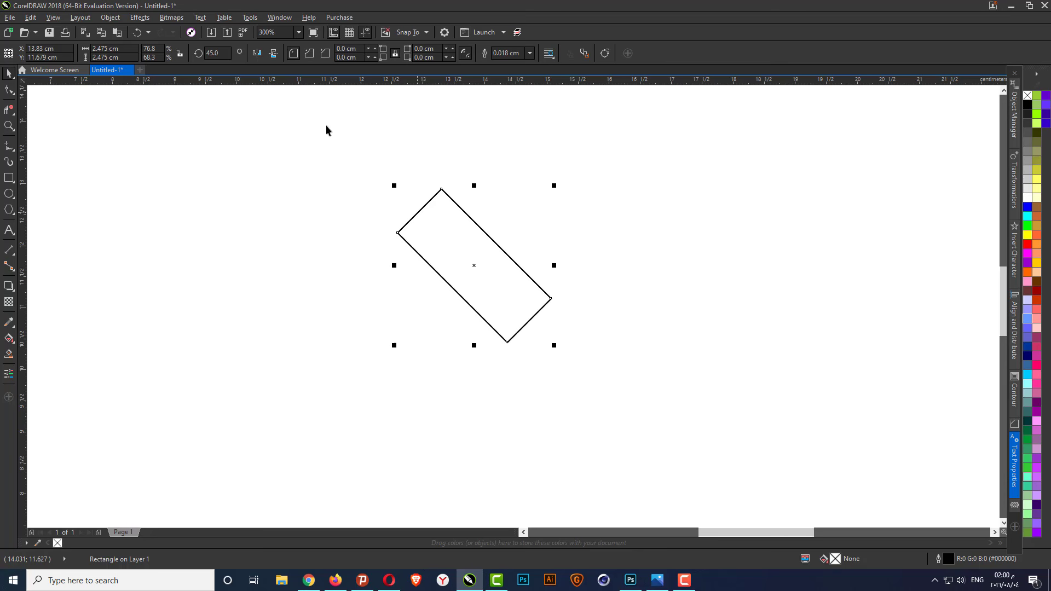
{"action": "left_click", "coordinate": [258, 57]}
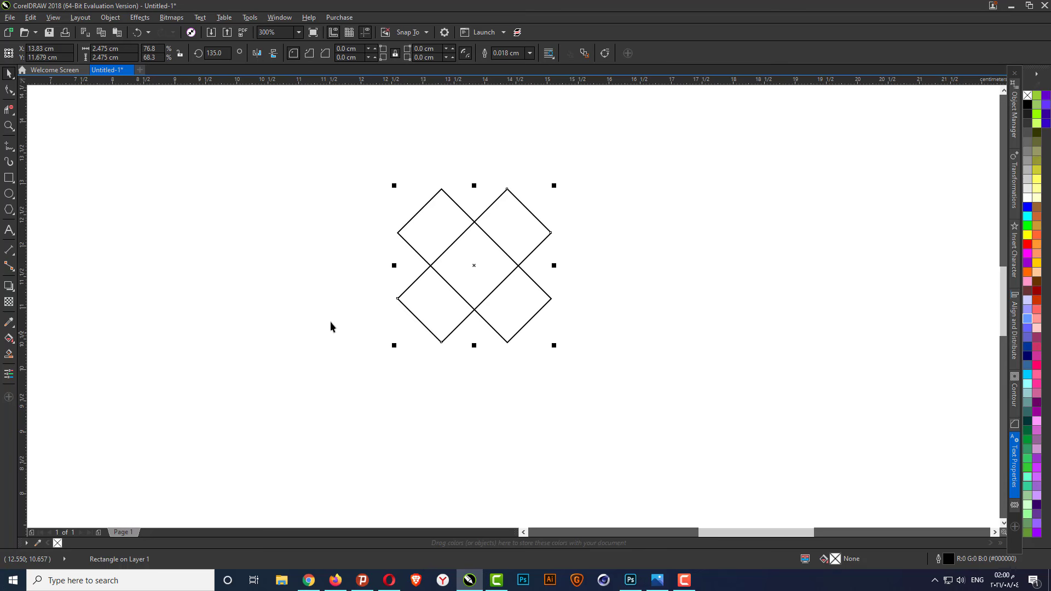
{"action": "left_click", "coordinate": [302, 149]}
Turn on snapping to guidelines and move the mirrored rectangle horizontally until its lowest corner meets the original's, forming a V.
{"action": "left_click", "coordinate": [408, 31]}
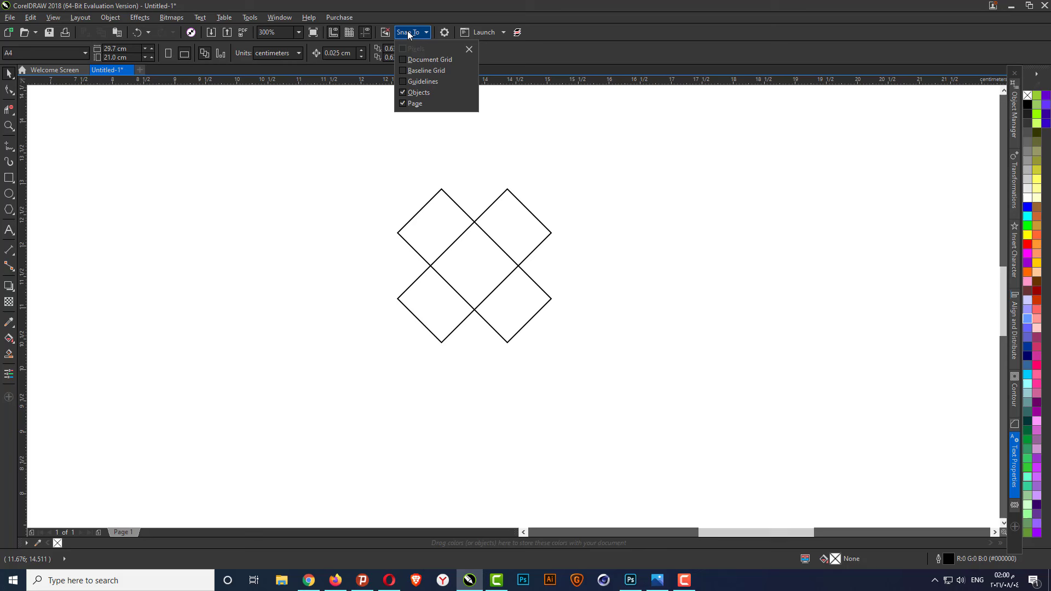
{"action": "left_click", "coordinate": [403, 81]}
{"action": "left_click", "coordinate": [288, 209]}
{"action": "left_click", "coordinate": [442, 342]}
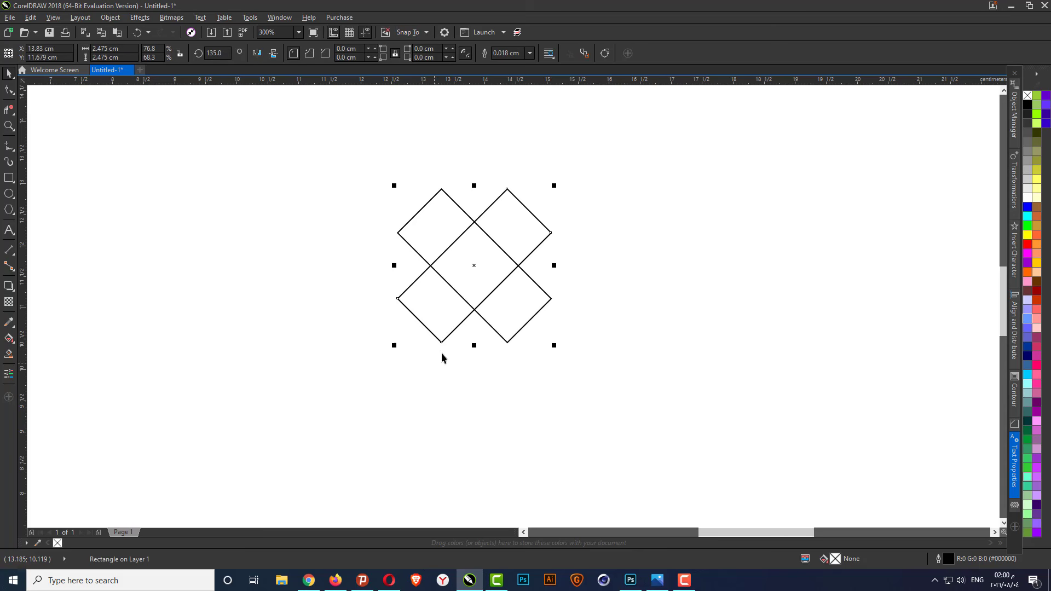
{"action": "left_click_drag", "start_coordinate": [441, 342], "coordinate": [508, 342]}
{"action": "left_click", "coordinate": [688, 310]}
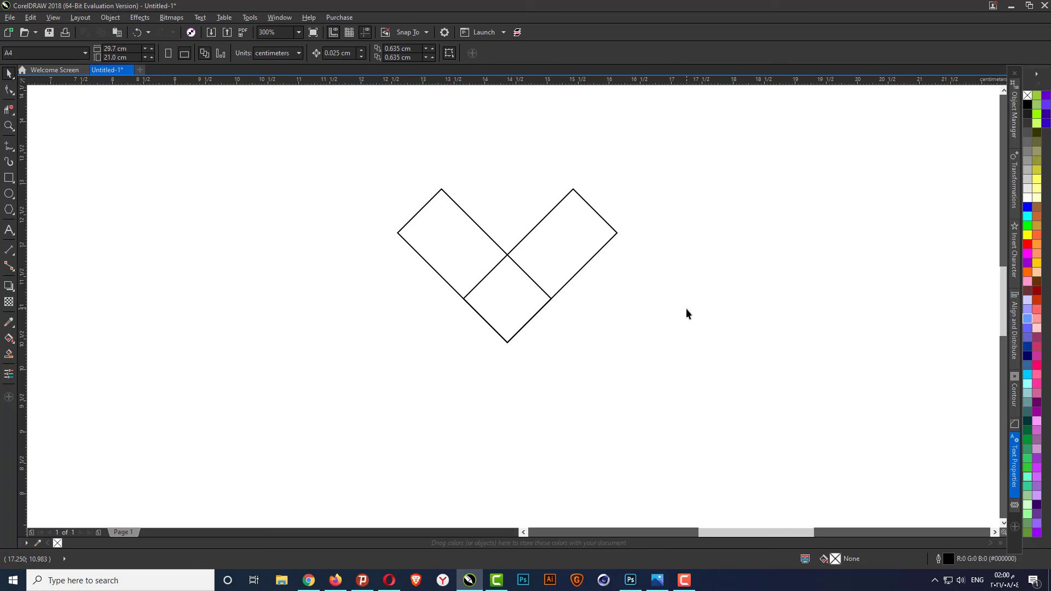
Paste a copy of the V's right arm and move it so its top corner snaps to the left arm's top corner.
{"action": "left_click", "coordinate": [556, 247]}
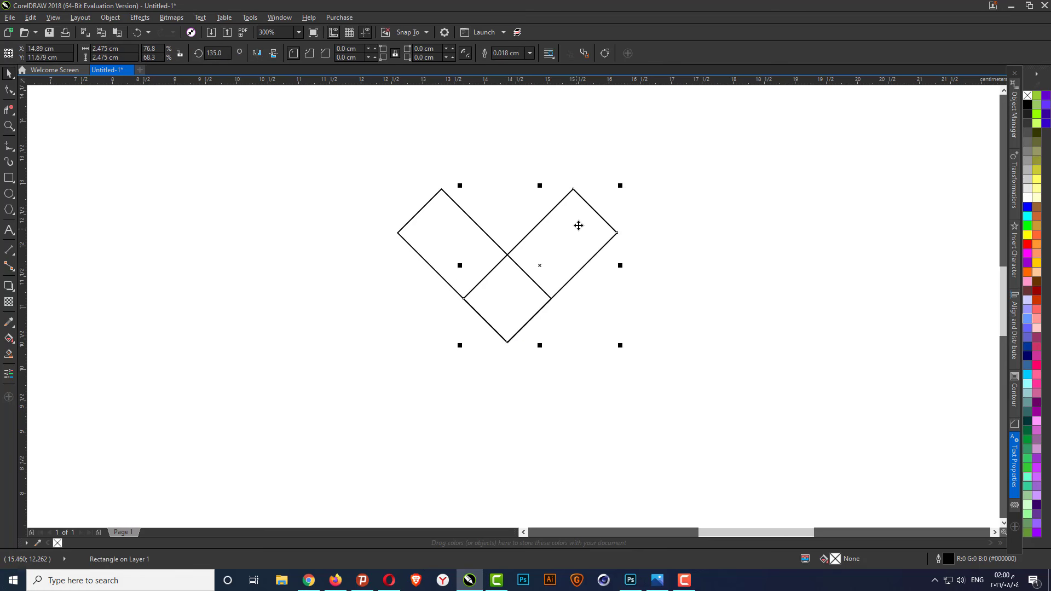
{"action": "right_click", "coordinate": [577, 225]}
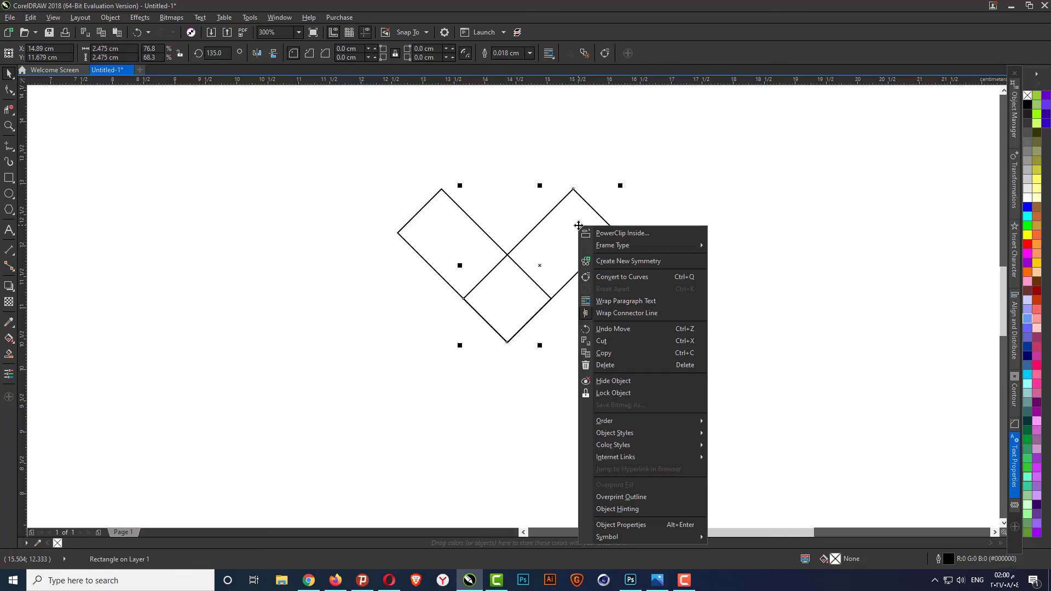
{"action": "left_click", "coordinate": [617, 352]}
{"action": "right_click", "coordinate": [581, 236]}
{"action": "left_click", "coordinate": [653, 211]}
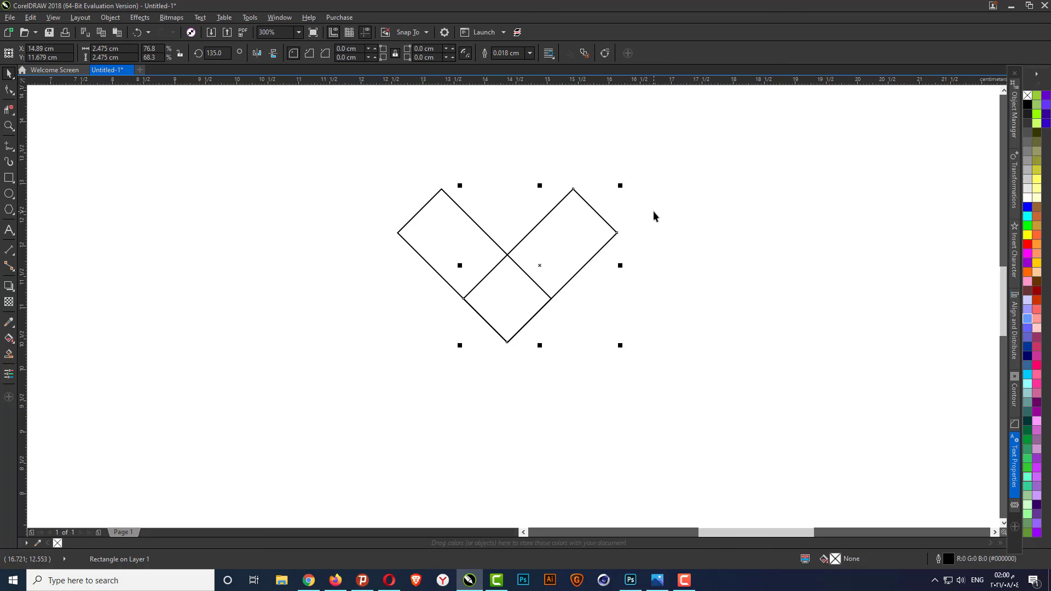
{"action": "right_click", "coordinate": [653, 211]}
{"action": "left_click", "coordinate": [688, 297]}
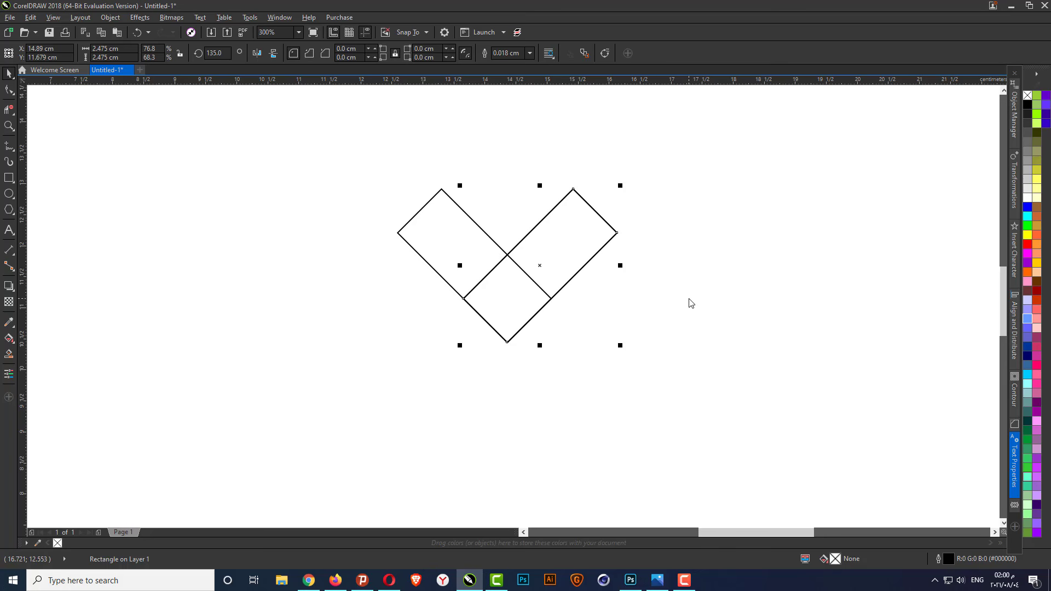
{"action": "left_click_drag", "start_coordinate": [573, 189], "coordinate": [441, 190]}
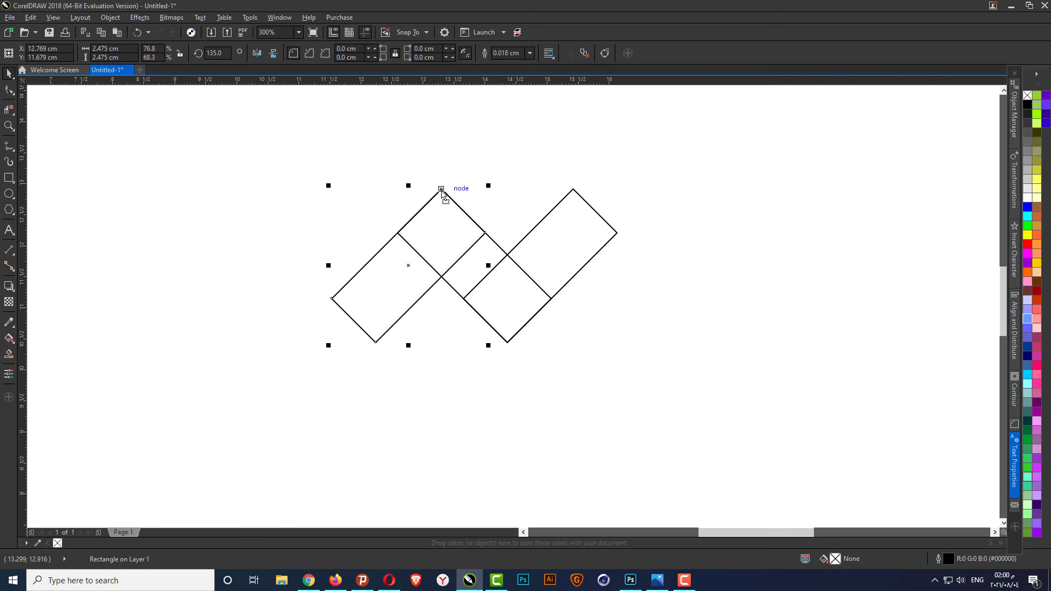
Round both corners at the upper end of the rightmost rectangle with a 1 cm radius.
{"action": "left_click", "coordinate": [576, 227]}
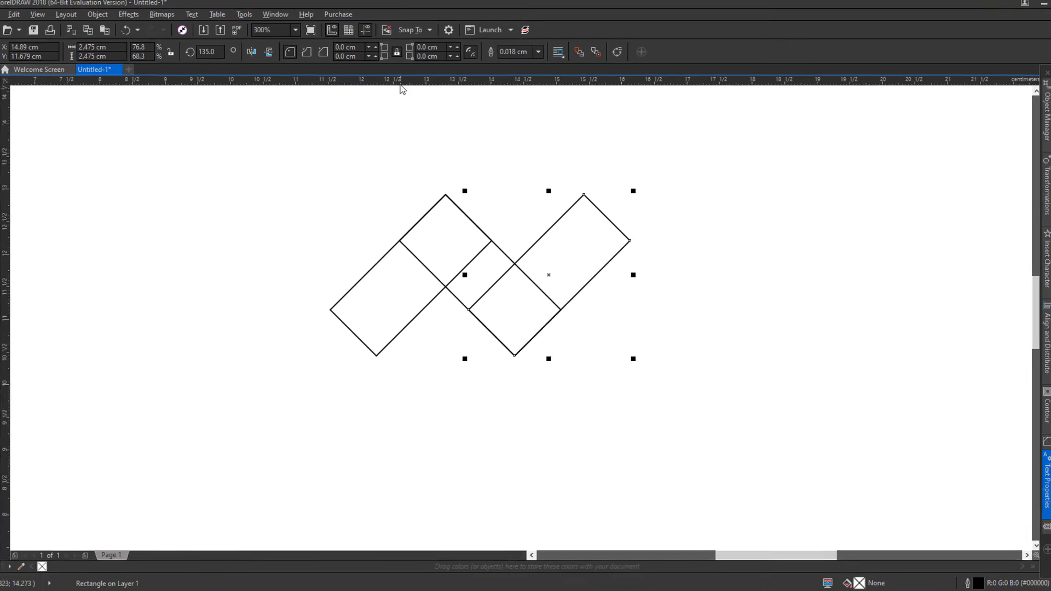
{"action": "double_click", "coordinate": [443, 34]}
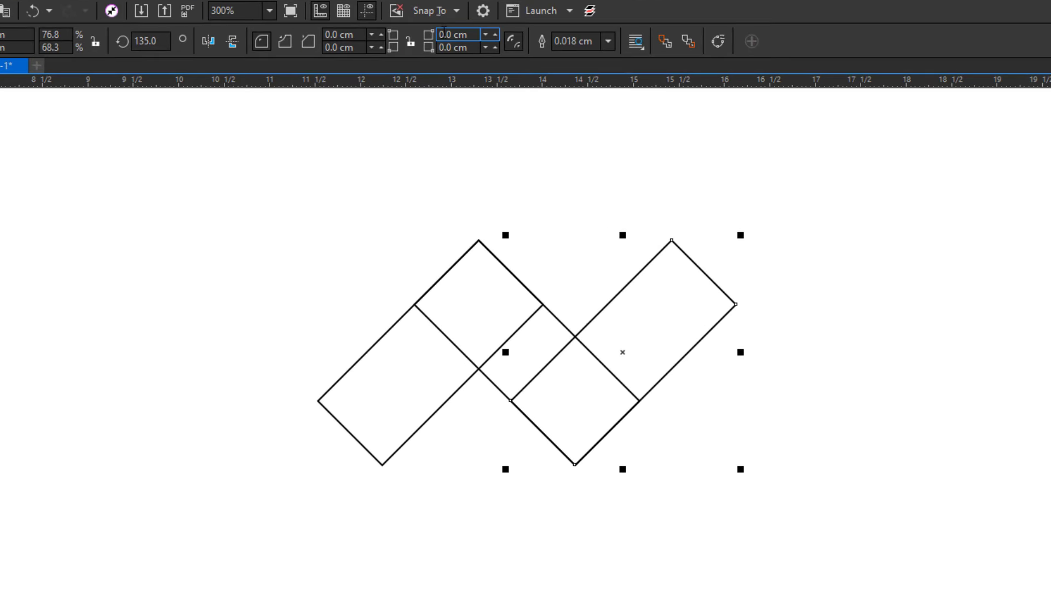
{"action": "type", "text": "1"}
{"action": "key", "text": "Return"}
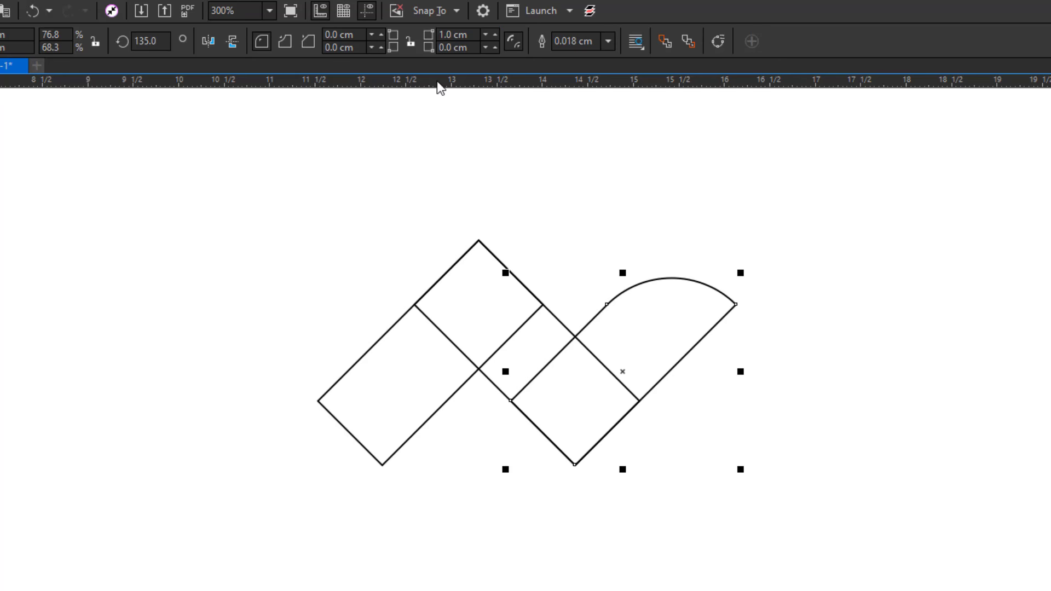
{"action": "key", "text": "Tab"}
{"action": "type", "text": "1"}
{"action": "key", "text": "Return"}
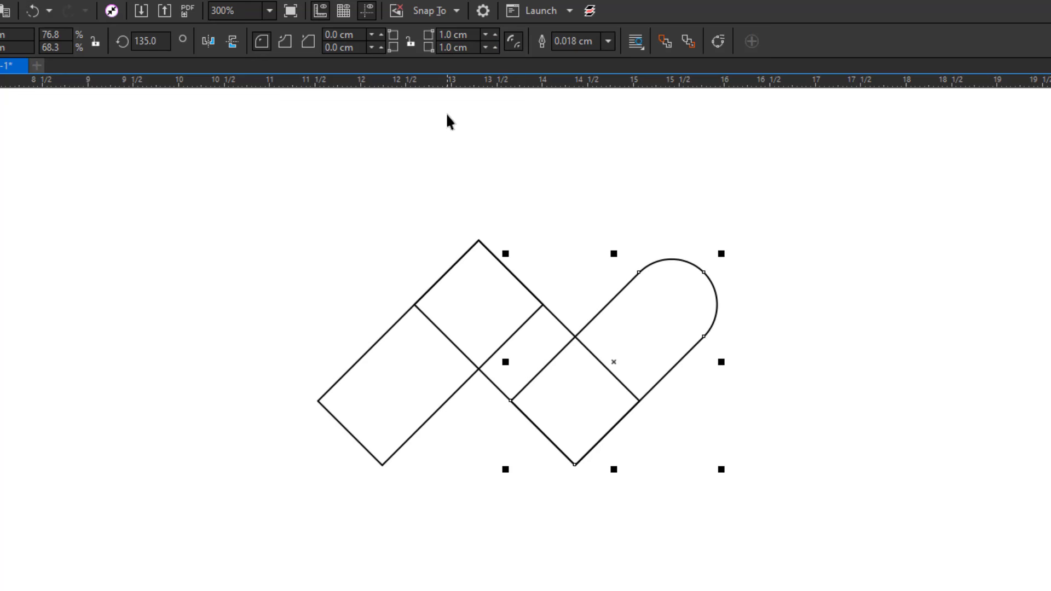
Round the lowest corner of the rightmost rectangle with a 1 cm radius and select the middle rectangle.
{"action": "left_click", "coordinate": [335, 48]}
{"action": "type", "text": "1"}
{"action": "key", "text": "Return"}
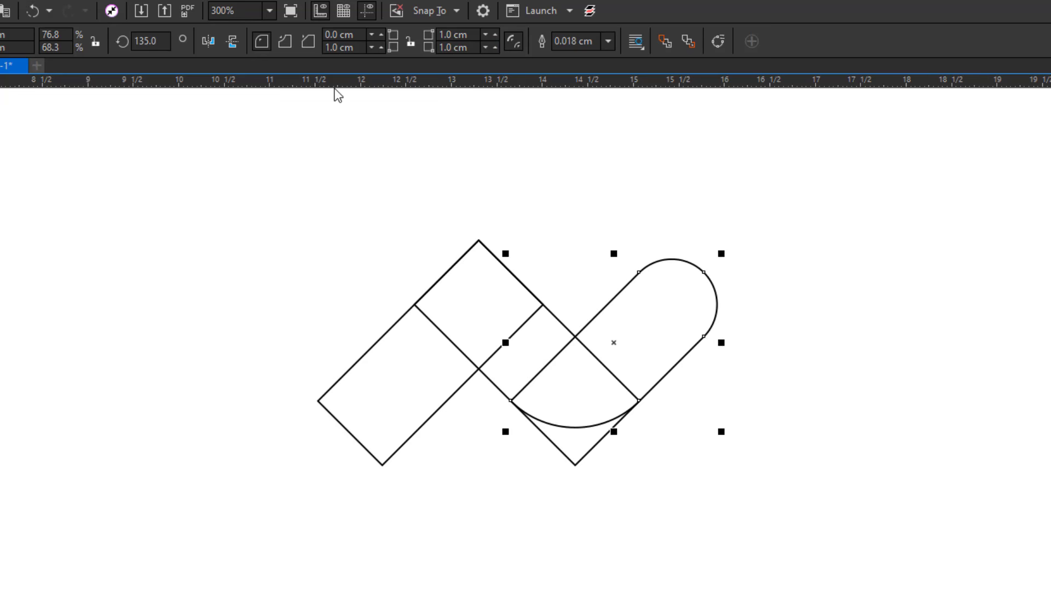
{"action": "left_click", "coordinate": [499, 144]}
{"action": "left_click", "coordinate": [536, 335]}
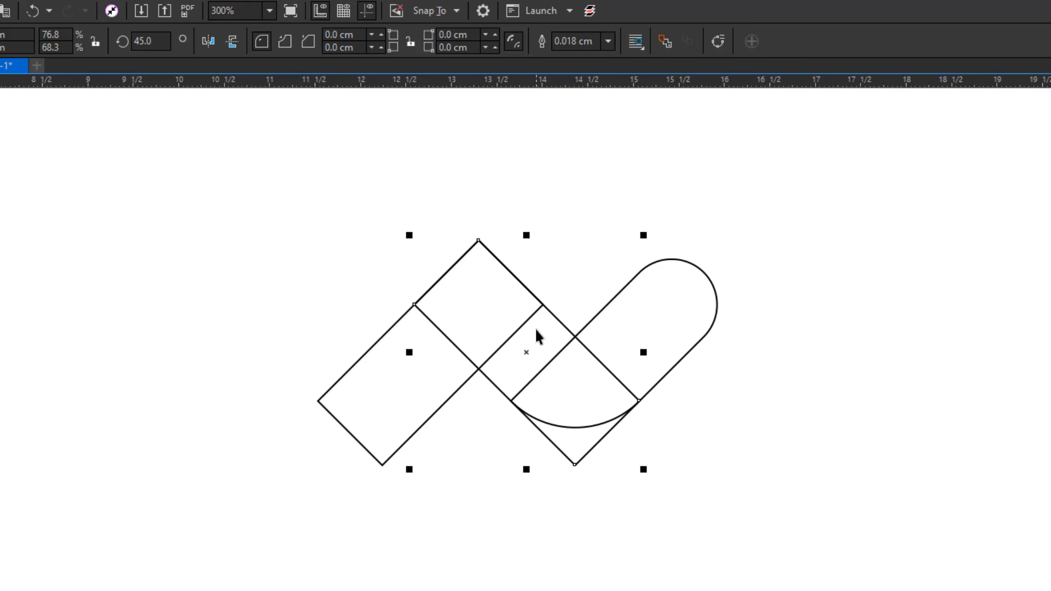
{"action": "left_click", "coordinate": [453, 35]}
{"action": "type", "text": "1"}
{"action": "key", "text": "Return"}
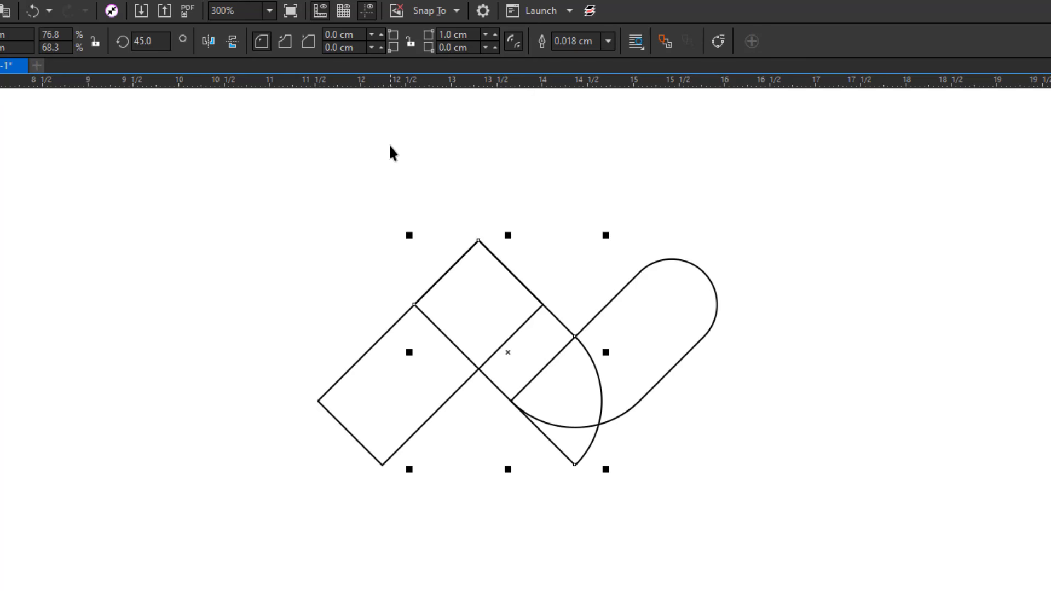
{"action": "key", "text": "ctrl+z"}
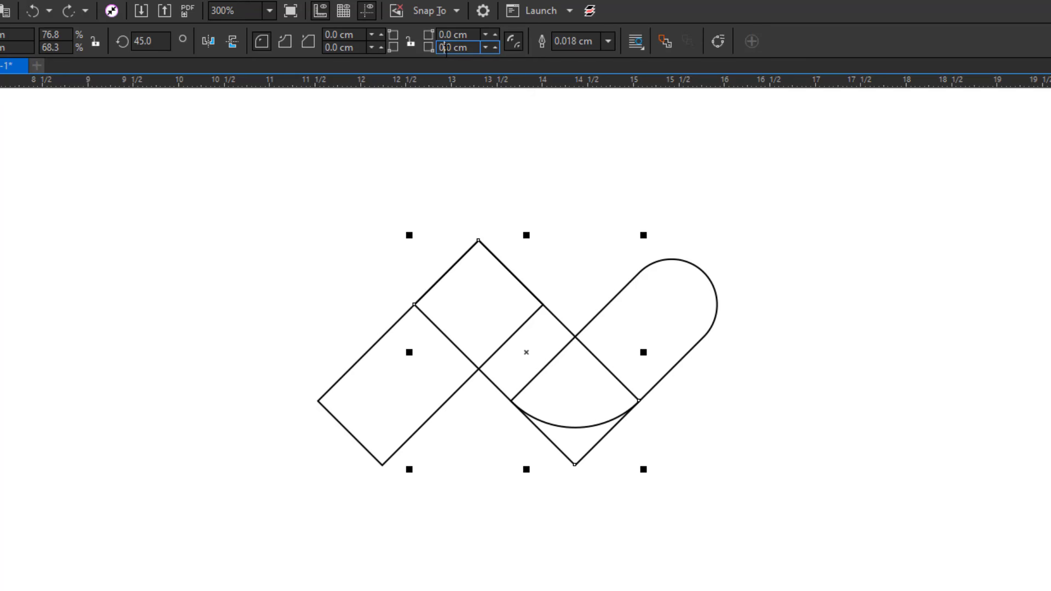
Round the lowest and topmost corners of the middle rectangle with a 1 cm radius.
{"action": "left_click", "coordinate": [446, 48]}
{"action": "type", "text": "1"}
{"action": "key", "text": "Return"}
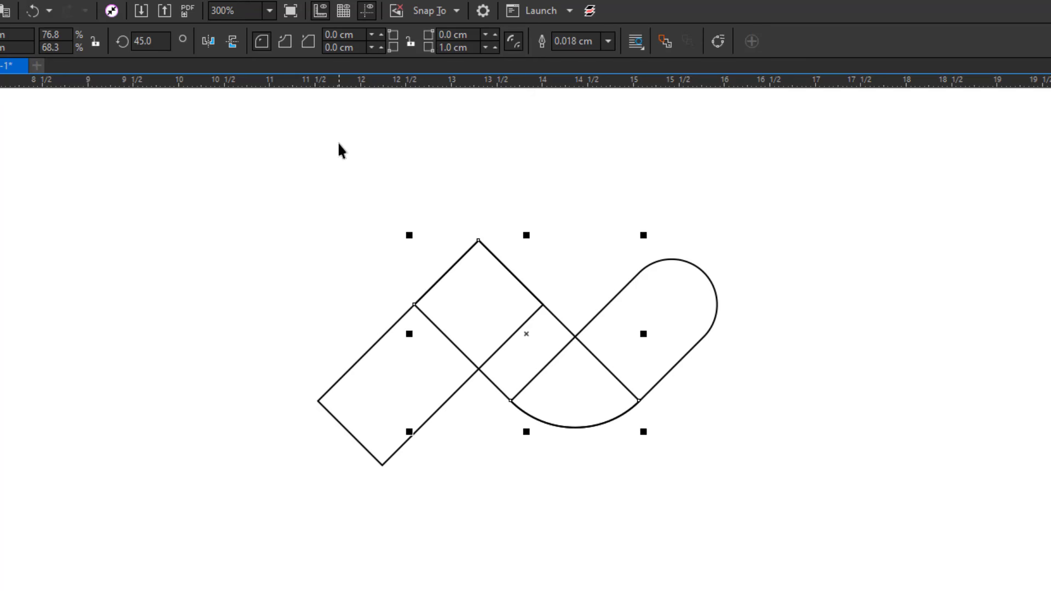
{"action": "left_click", "coordinate": [336, 34]}
{"action": "type", "text": "1"}
{"action": "key", "text": "Return"}
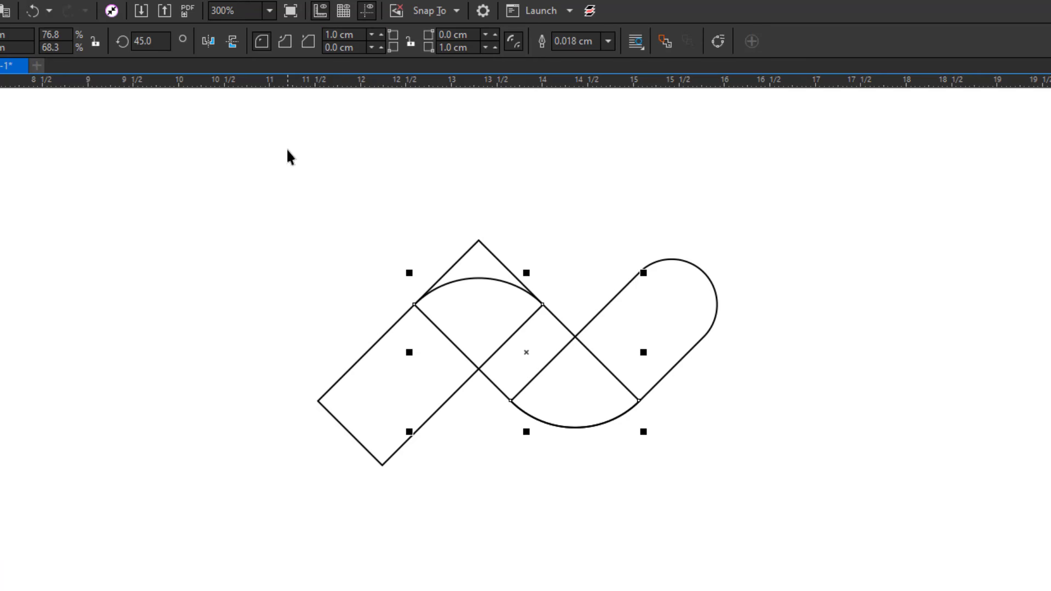
{"action": "left_click", "coordinate": [290, 220]}
Round both corners at the lower end of the leftmost rectangle with a 1 cm radius.
{"action": "left_click", "coordinate": [373, 345]}
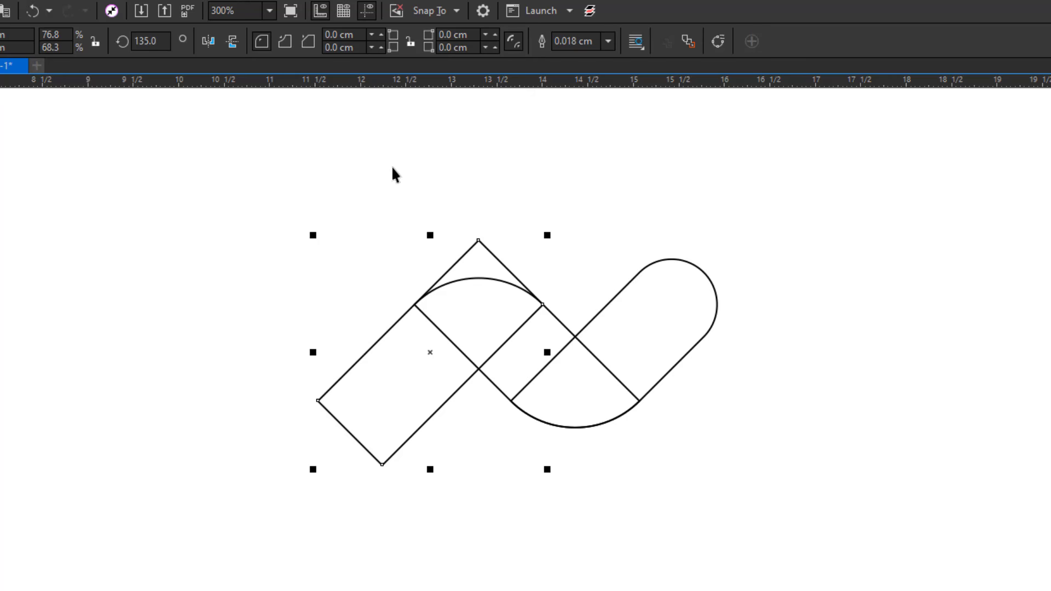
{"action": "double_click", "coordinate": [335, 35]}
{"action": "type", "text": "1"}
{"action": "key", "text": "Return"}
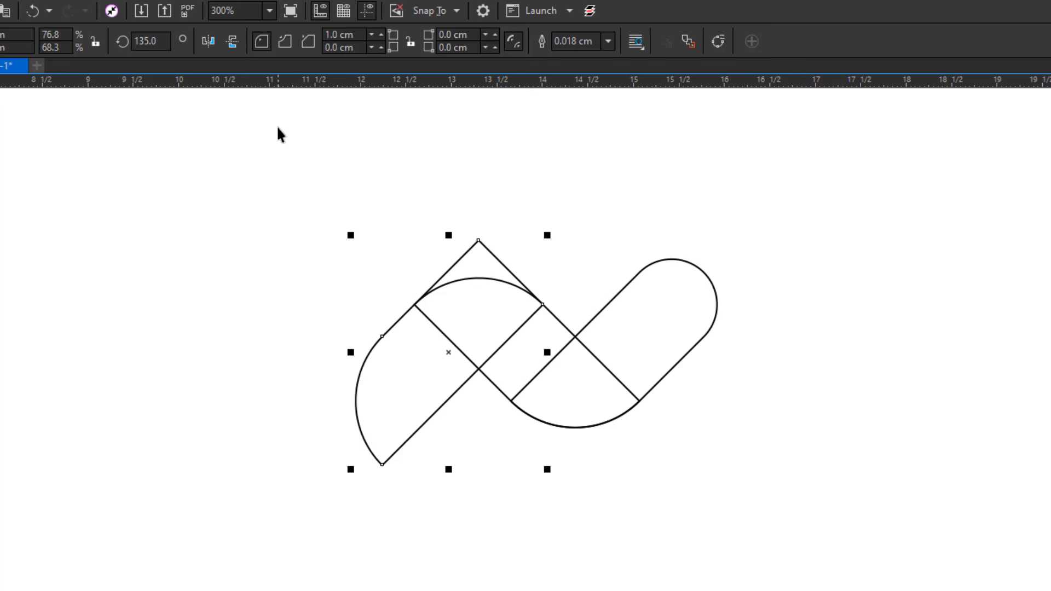
{"action": "left_click", "coordinate": [332, 47]}
{"action": "type", "text": "1"}
{"action": "key", "text": "Return"}
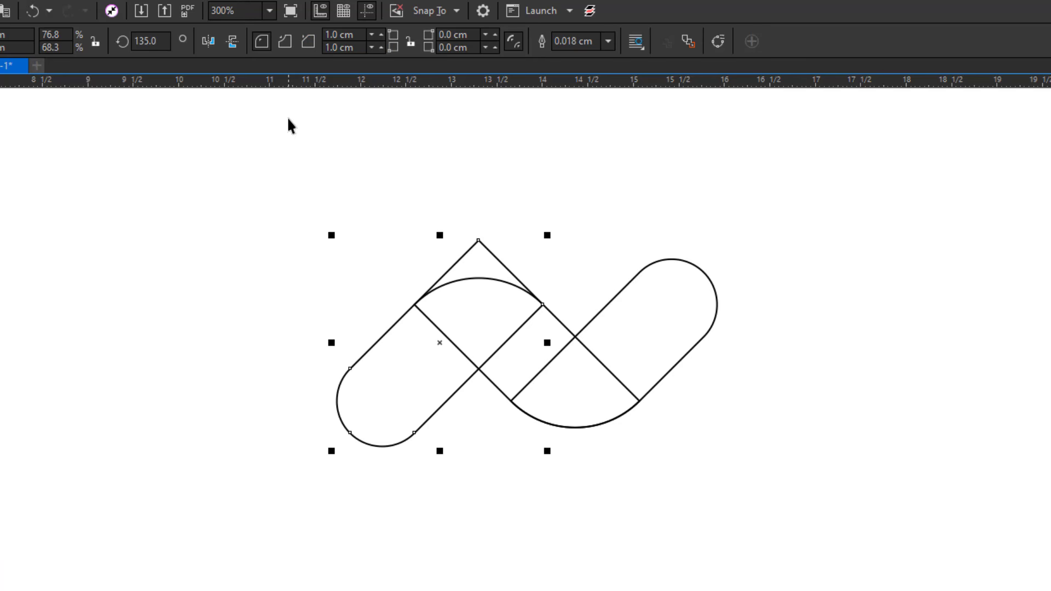
Round the topmost corner of the leftmost rectangle with a 1 cm radius and deselect it.
{"action": "double_click", "coordinate": [444, 34]}
{"action": "type", "text": "1"}
{"action": "key", "text": "Return"}
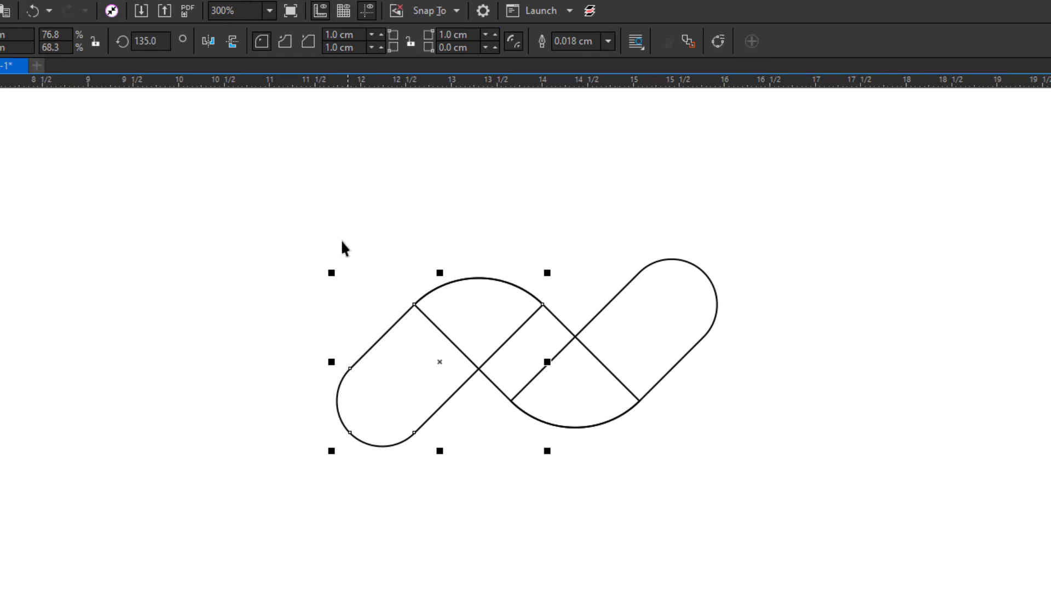
{"action": "left_click", "coordinate": [286, 232]}
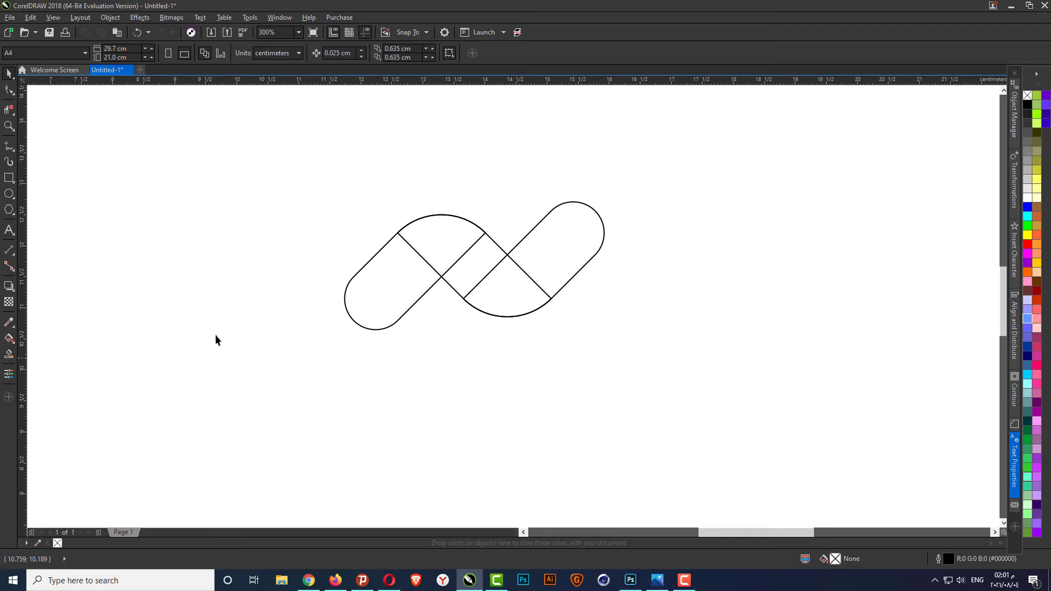
Draw a separate upright rectangle beside the logo shape and size it to 0.75 cm wide and 2 cm high.
{"action": "left_click", "coordinate": [9, 178]}
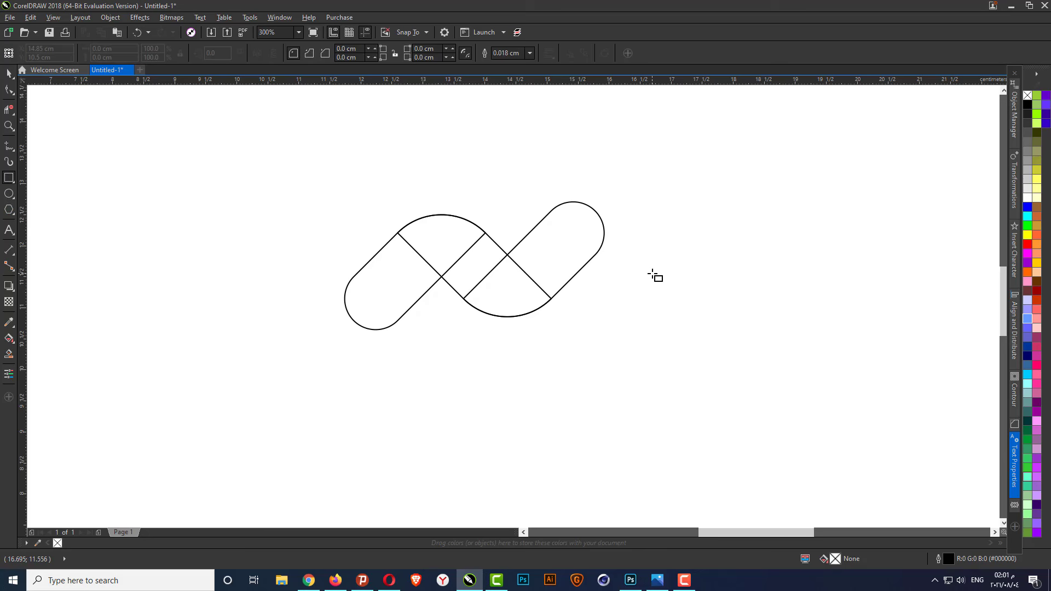
{"action": "left_click_drag", "start_coordinate": [651, 274], "coordinate": [685, 392]}
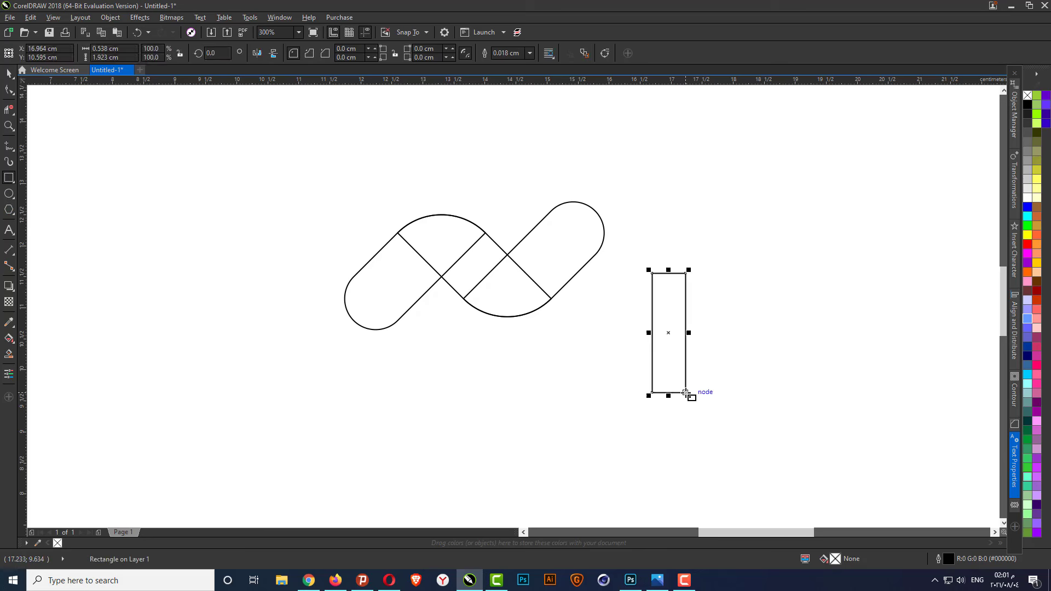
{"action": "double_click", "coordinate": [100, 48]}
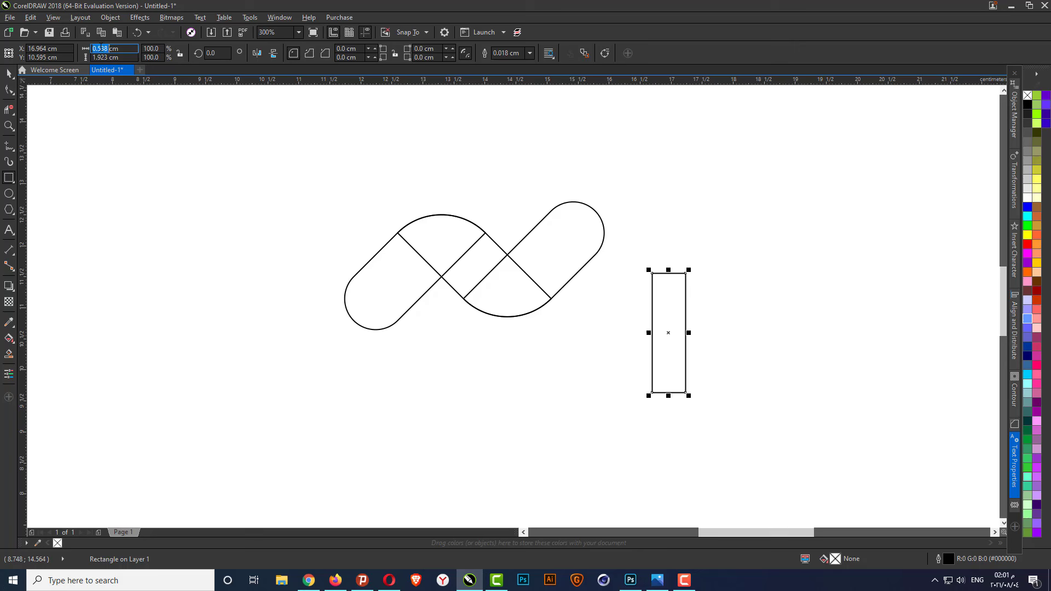
{"action": "type", "text": "0."}
{"action": "key", "text": "Tab"}
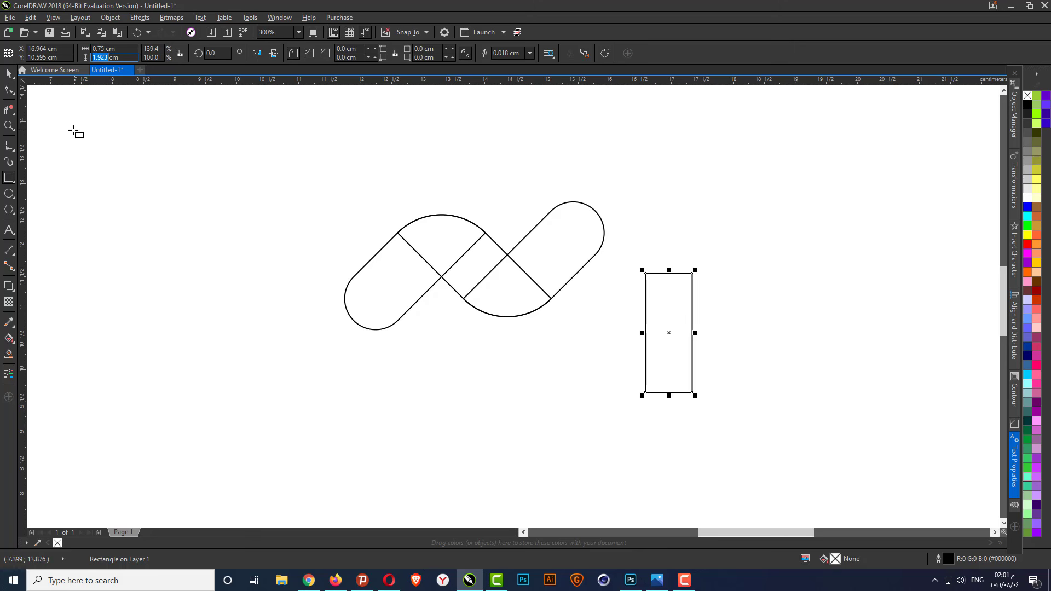
{"action": "type", "text": "2"}
{"action": "key", "text": "Return"}
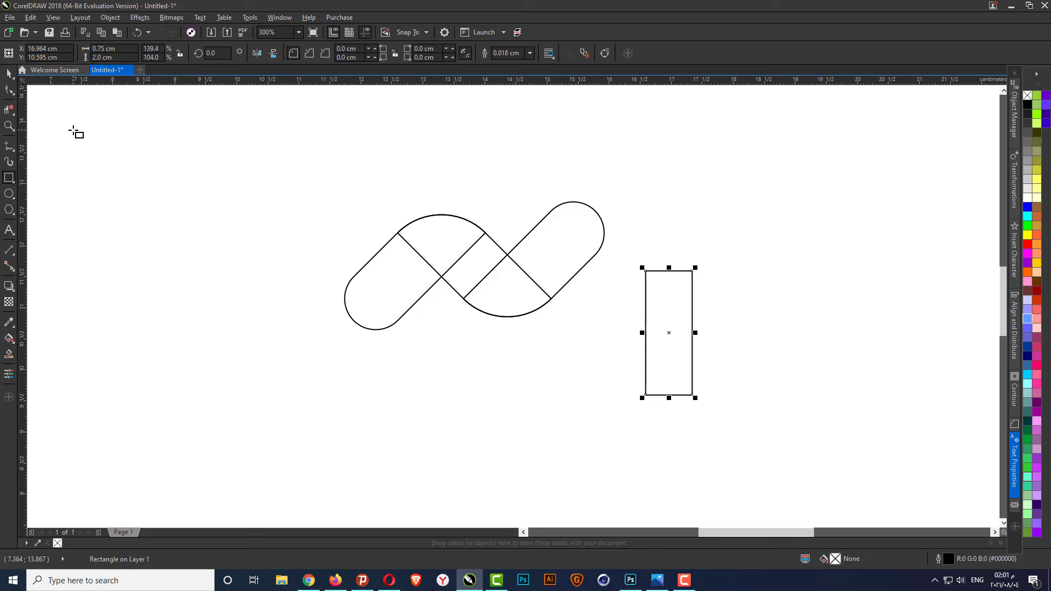
Rotate the new rectangle by 45 degrees and snap its topmost corner to the crossing of the leftmost and middle shapes.
{"action": "left_click", "coordinate": [9, 73]}
{"action": "type", "text": "45"}
{"action": "key", "text": "Return"}
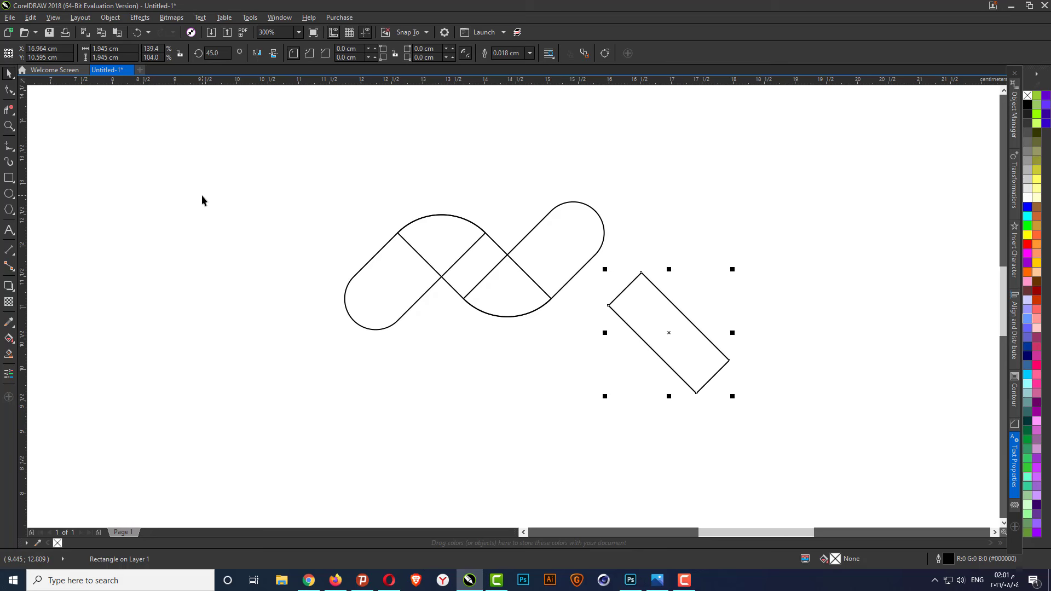
{"action": "left_click", "coordinate": [487, 423]}
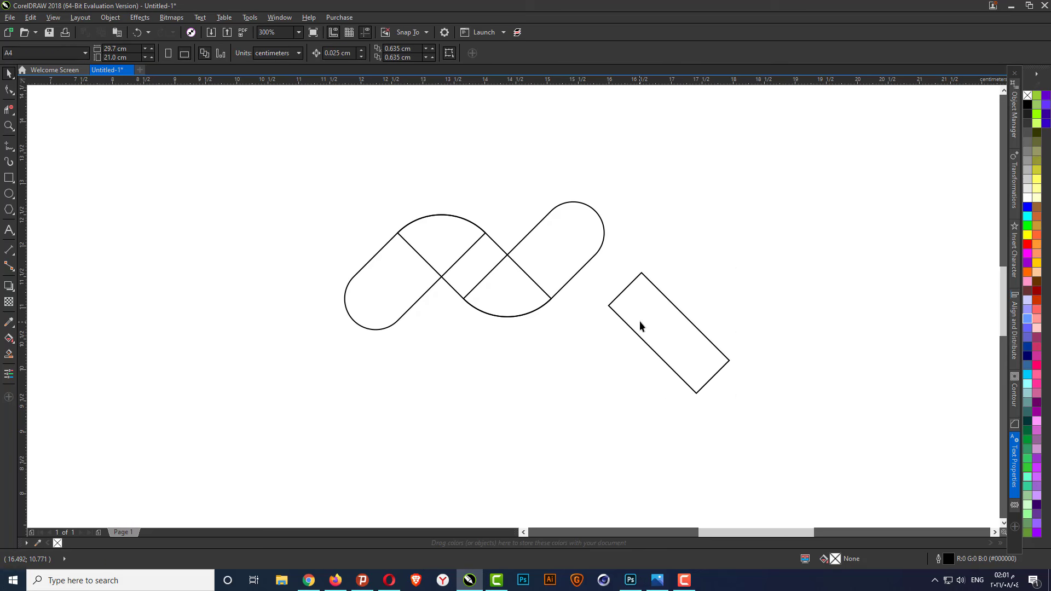
{"action": "left_click", "coordinate": [638, 290]}
{"action": "left_click_drag", "start_coordinate": [643, 273], "coordinate": [441, 277]}
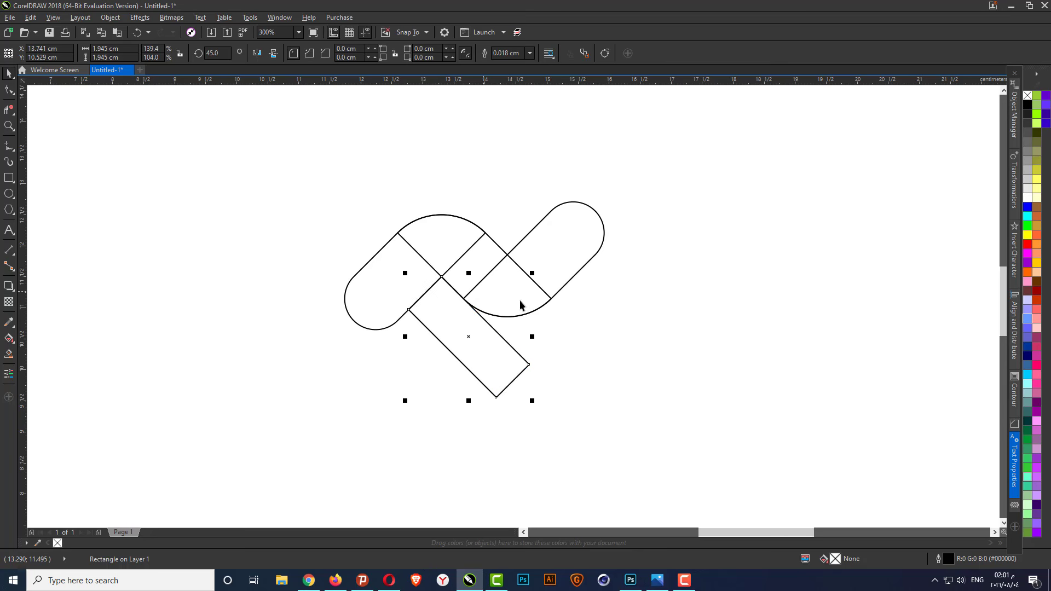
Duplicate the narrow rectangle, mirror the copy horizontally and snap its topmost corner to the middle shape's left corner.
{"action": "right_click", "coordinate": [498, 353]}
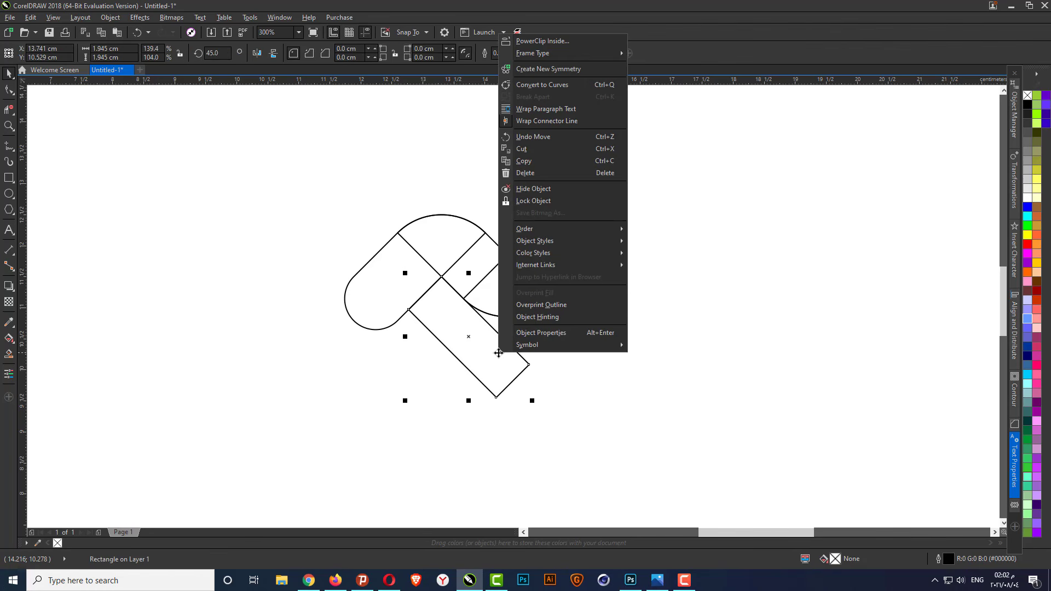
{"action": "left_click", "coordinate": [543, 161]}
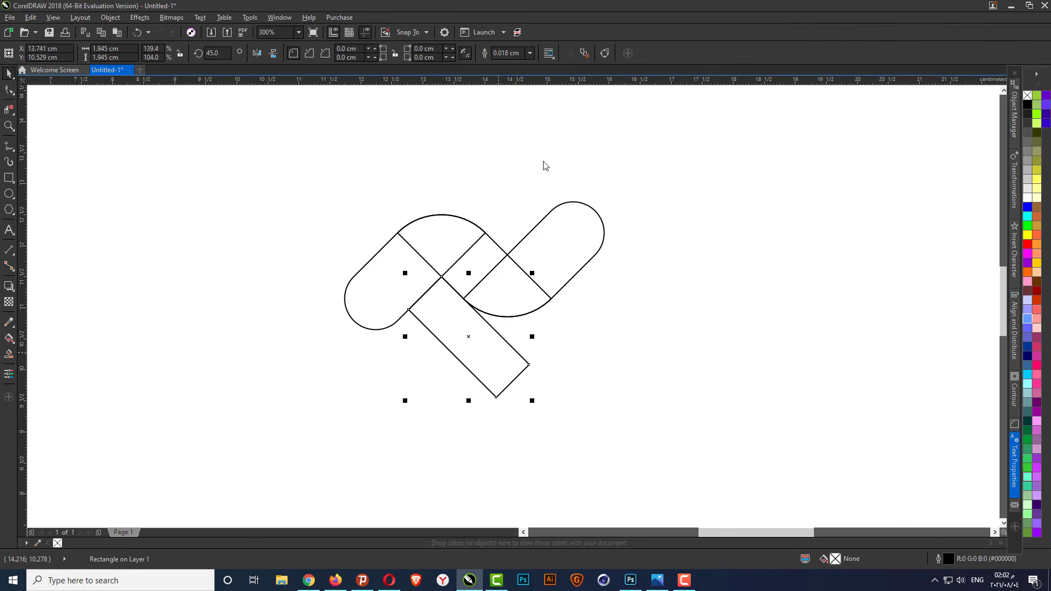
{"action": "right_click", "coordinate": [633, 284]}
{"action": "left_click", "coordinate": [658, 366]}
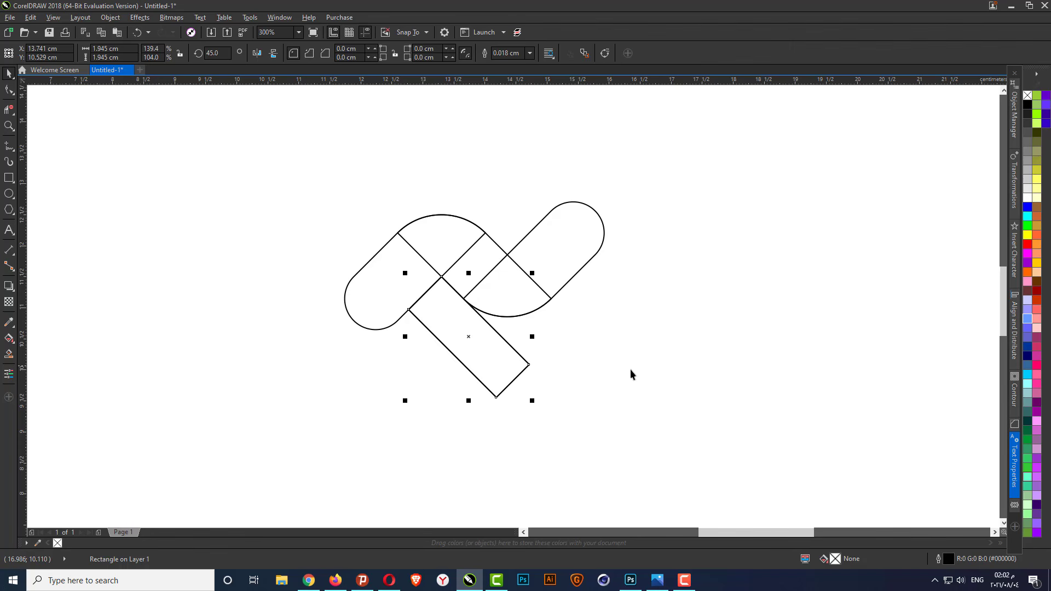
{"action": "left_click", "coordinate": [256, 53]}
{"action": "scroll", "coordinate": [274, 180], "scroll_direction": "up", "scroll_amount": 1}
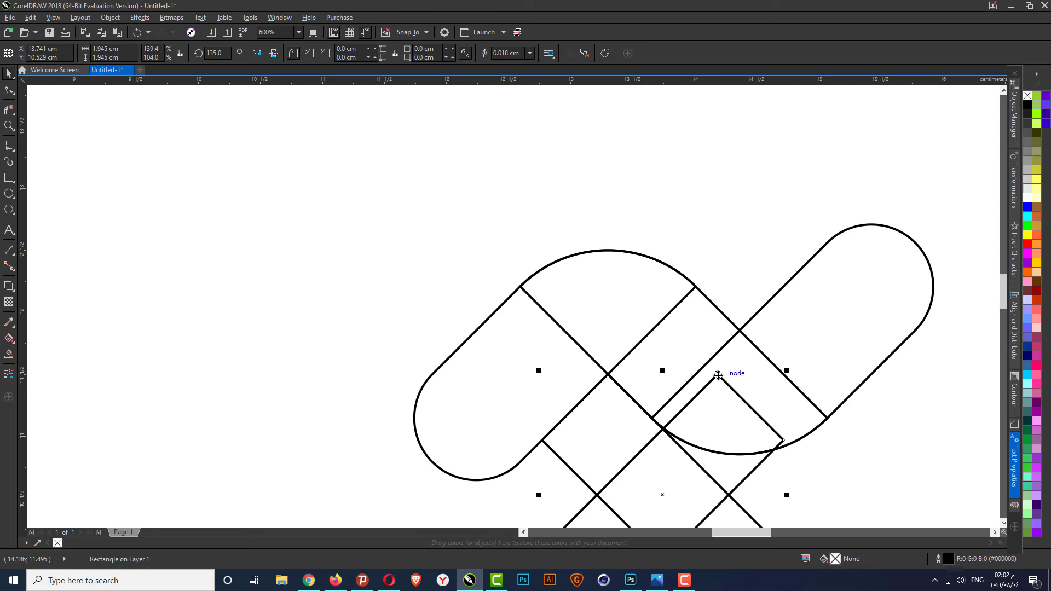
{"action": "left_click_drag", "start_coordinate": [717, 373], "coordinate": [520, 287]}
{"action": "left_click", "coordinate": [377, 200]}
{"action": "scroll", "coordinate": [378, 192], "scroll_direction": "down", "scroll_amount": 1}
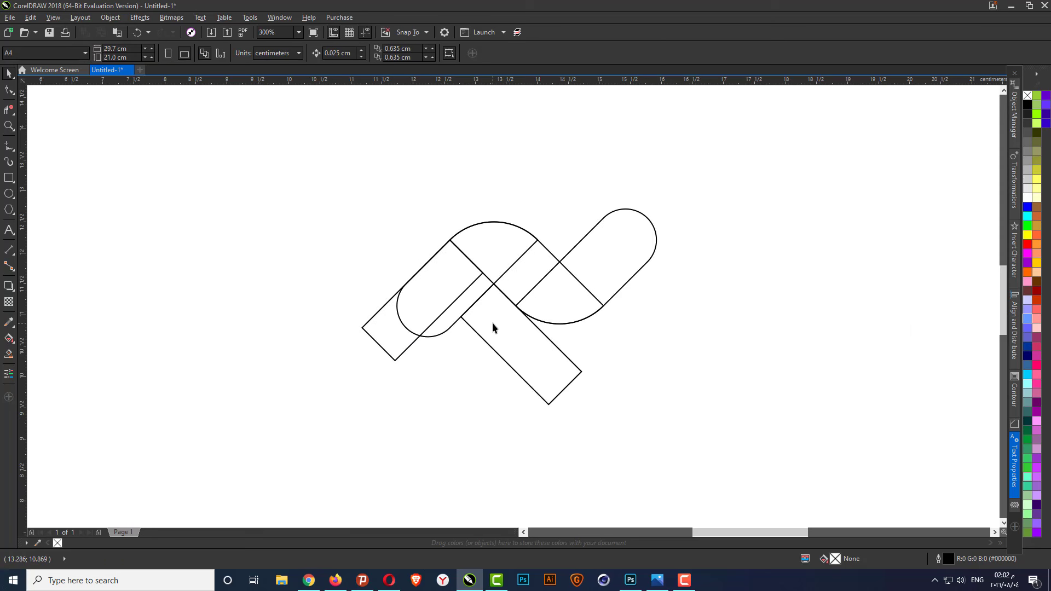
Round all corners of the narrow rectangle below the crossing together to the full 0.375 cm radius.
{"action": "scroll", "coordinate": [491, 323], "scroll_direction": "up", "scroll_amount": 1}
{"action": "left_click", "coordinate": [497, 293]}
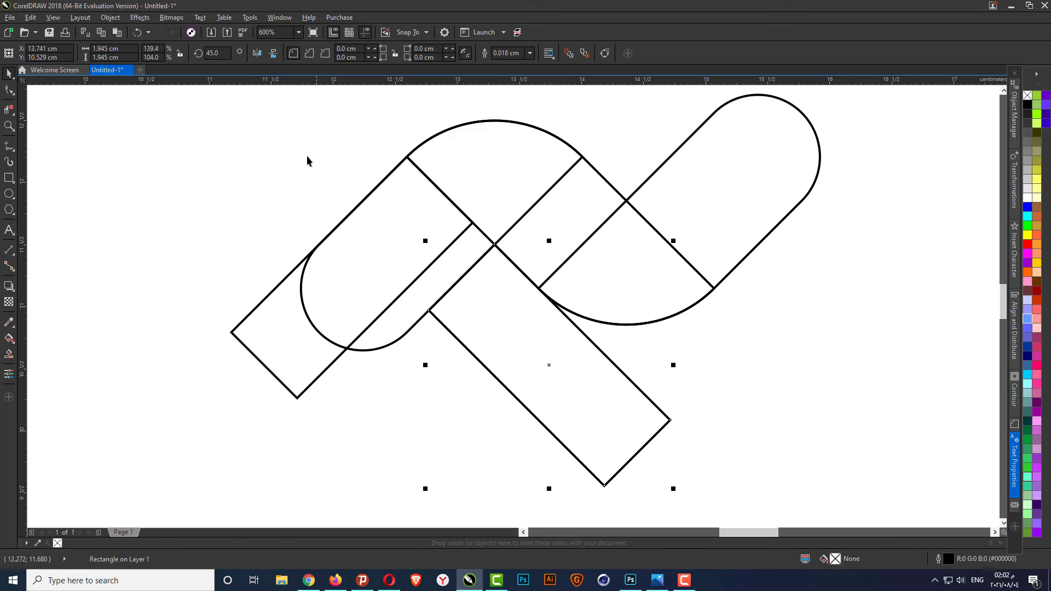
{"action": "left_click", "coordinate": [395, 54]}
{"action": "left_click", "coordinate": [9, 91]}
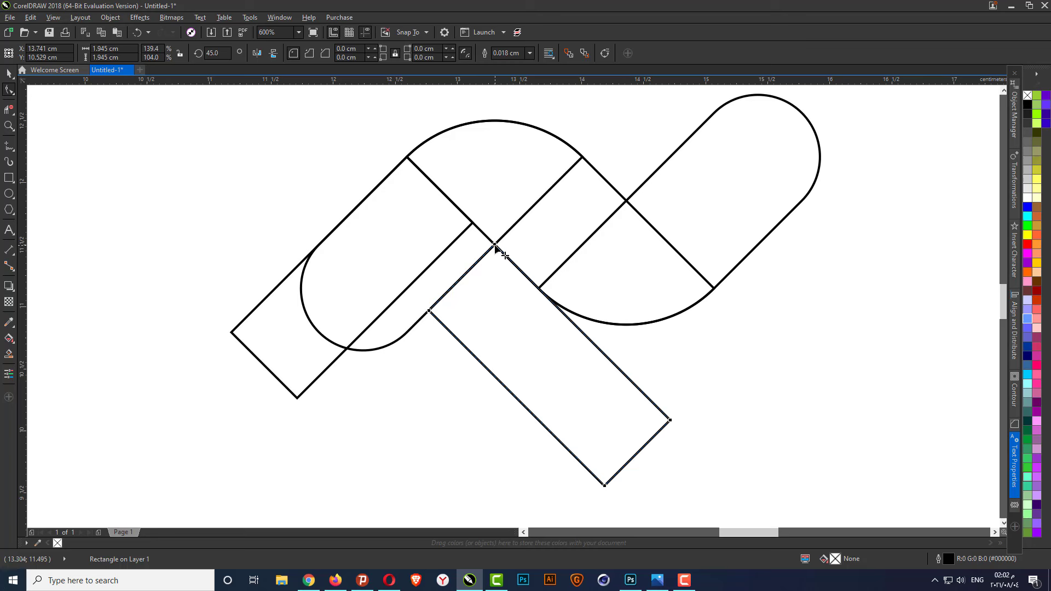
{"action": "left_click_drag", "start_coordinate": [494, 246], "coordinate": [490, 339]}
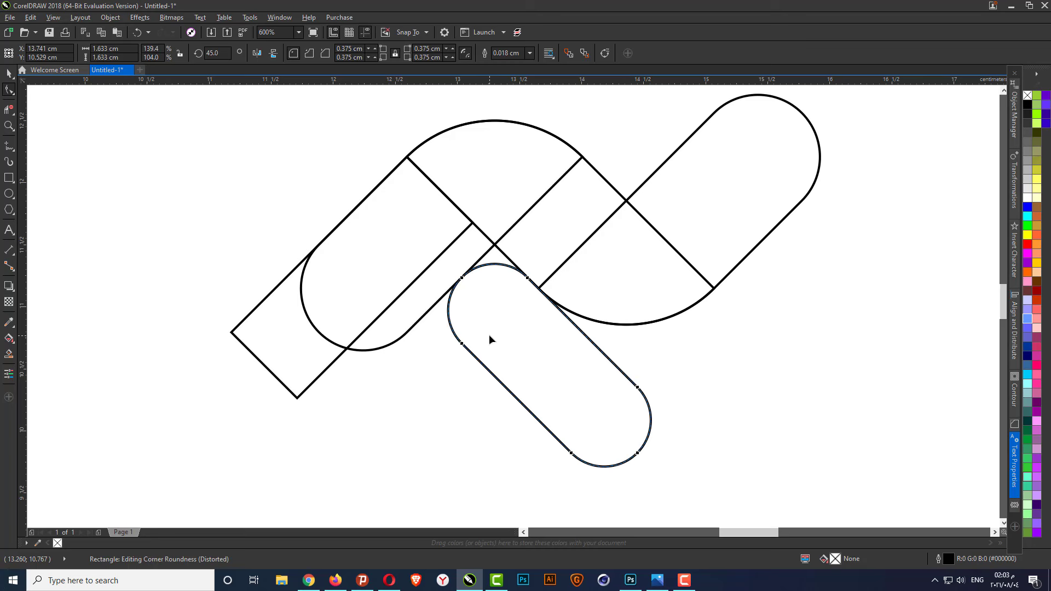
{"action": "key", "text": "space"}
Round all corners of the mirrored narrow rectangle over the leftmost shape to the full 0.375 cm radius and deselect it.
{"action": "left_click", "coordinate": [242, 319]}
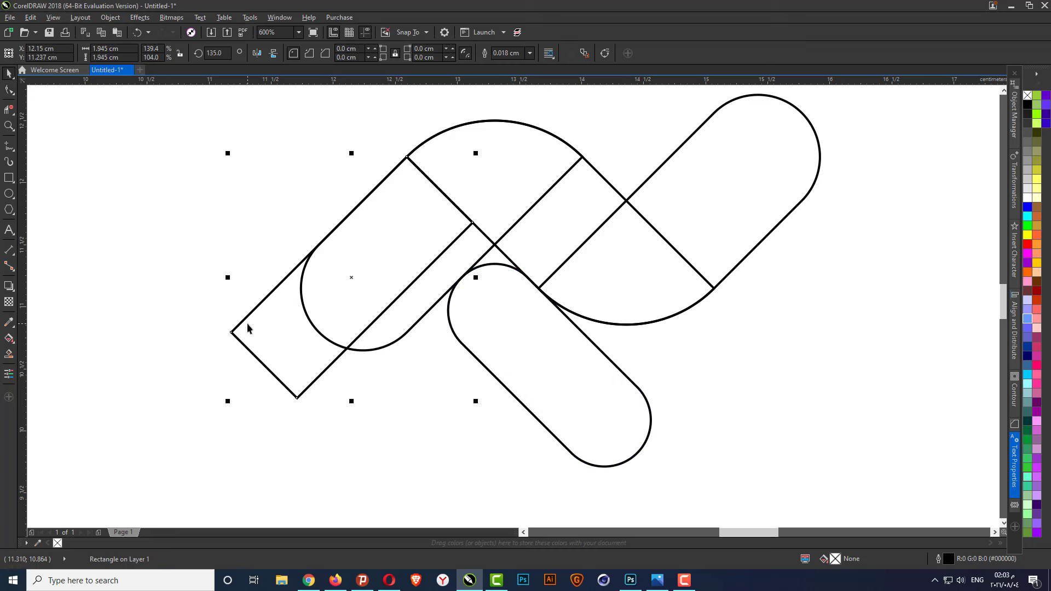
{"action": "left_click", "coordinate": [9, 90]}
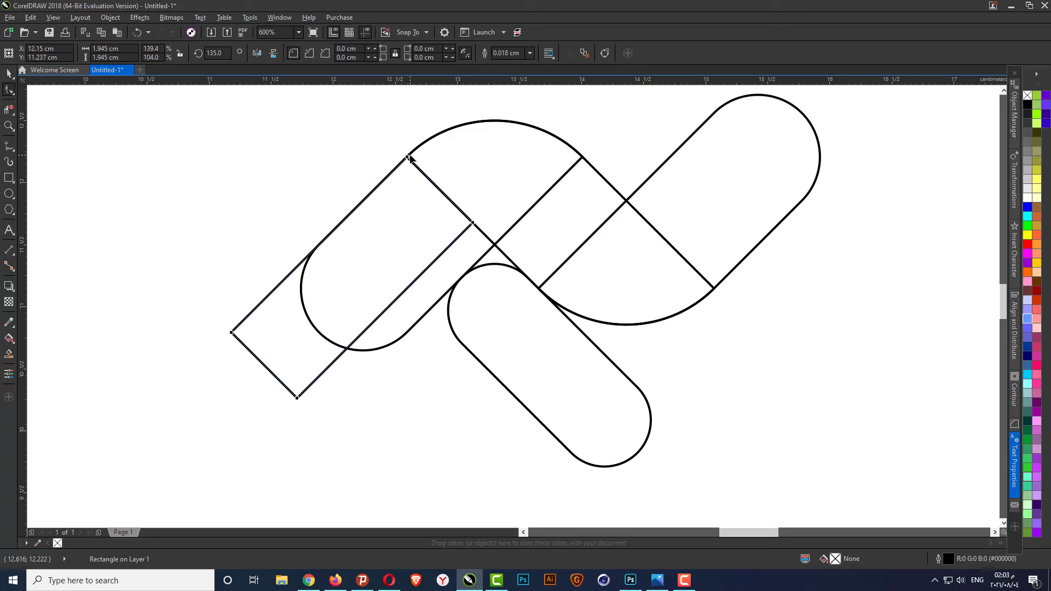
{"action": "left_click_drag", "start_coordinate": [407, 159], "coordinate": [393, 251]}
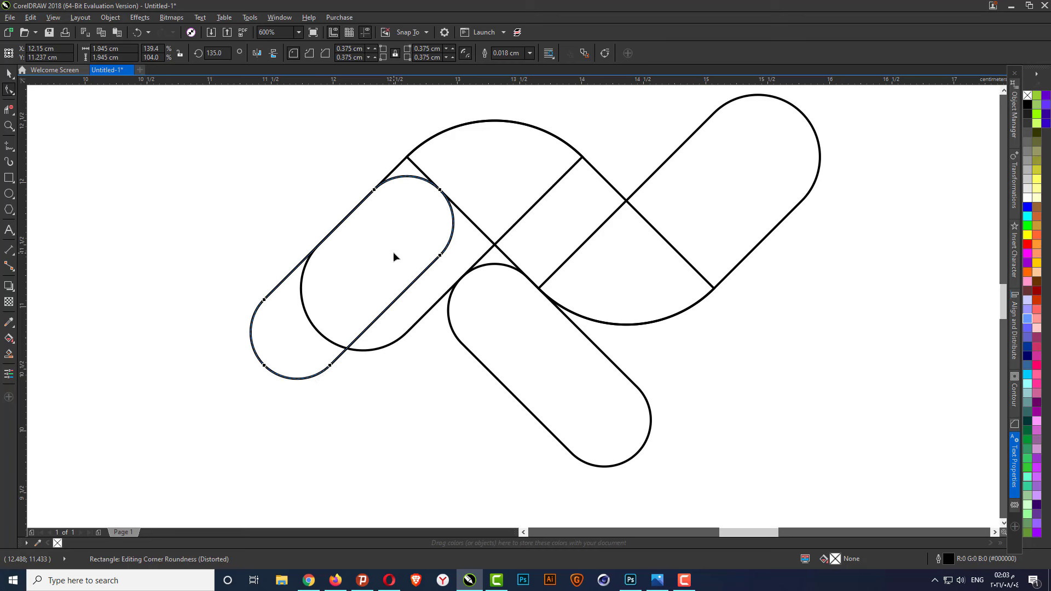
{"action": "key", "text": "space"}
{"action": "left_click", "coordinate": [238, 210]}
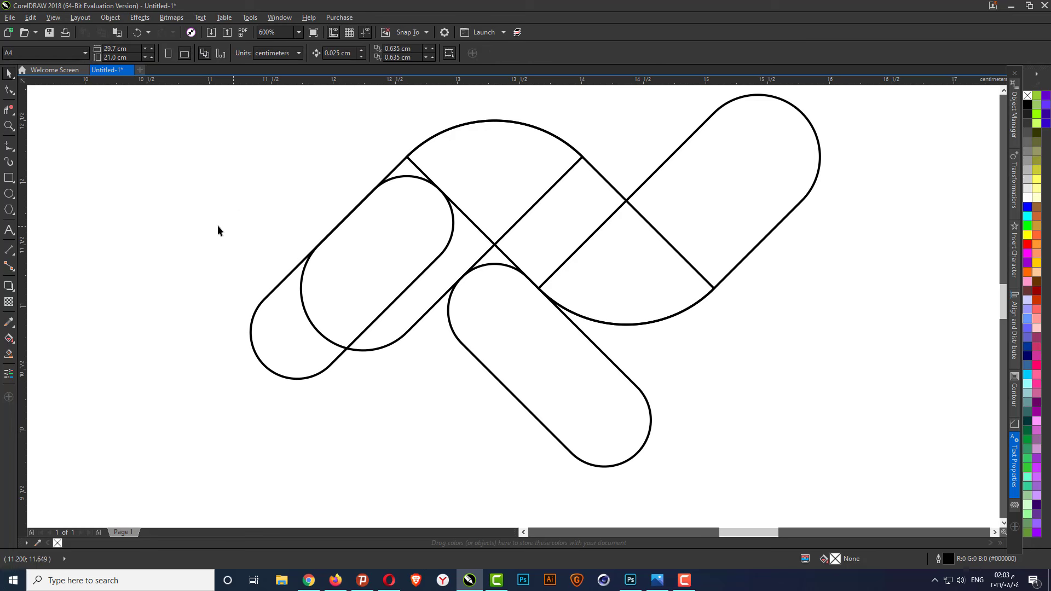
Use Smart Fill to create pieces from the two small curved triangular gaps above the narrow rounded rectangles.
{"action": "left_click", "coordinate": [9, 354]}
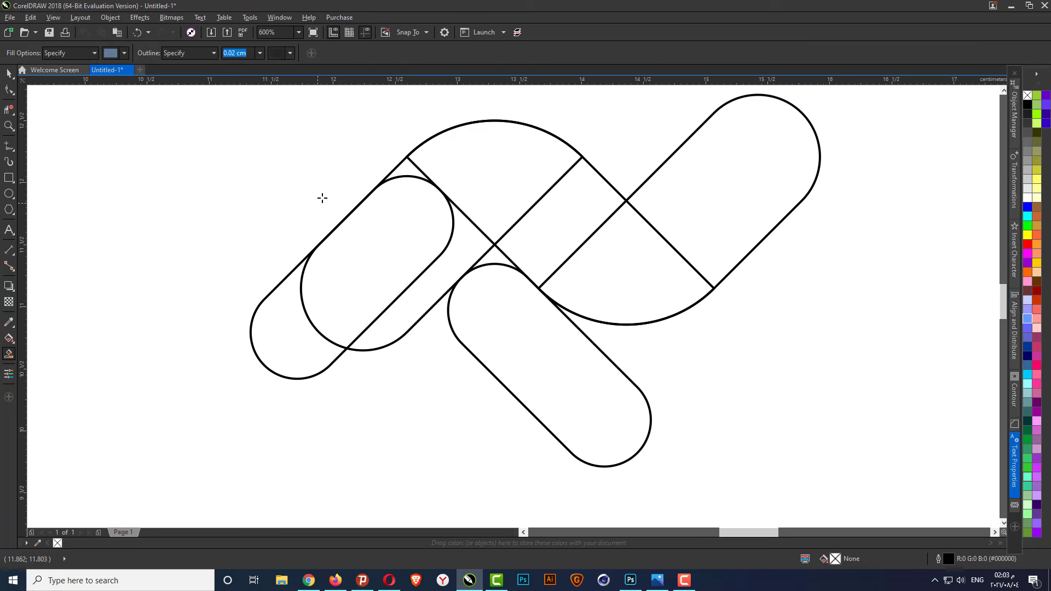
{"action": "left_click", "coordinate": [402, 173]}
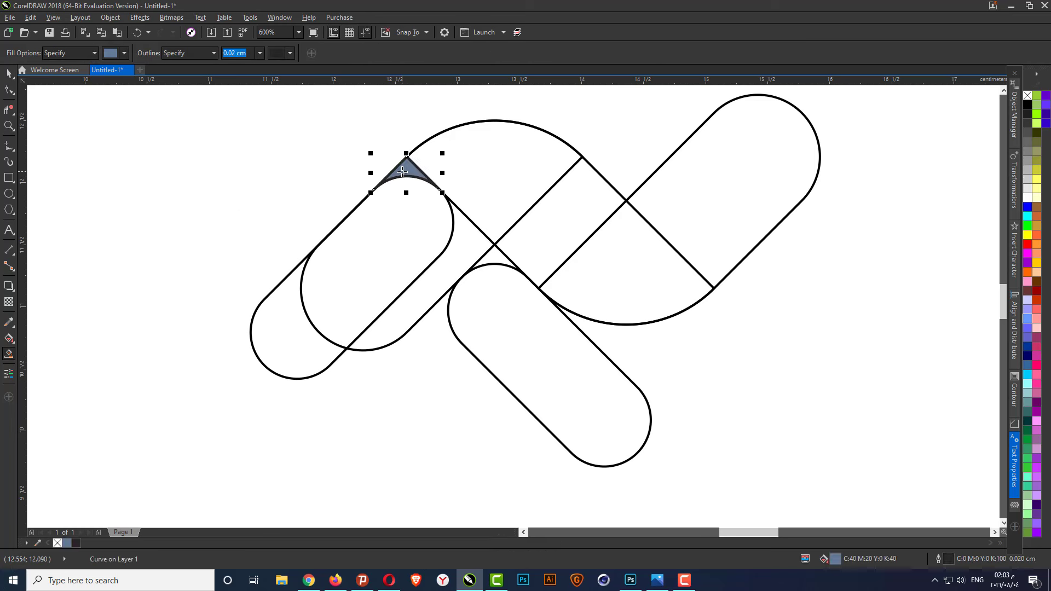
{"action": "left_click", "coordinate": [496, 257]}
{"action": "key", "text": "space"}
Delete both narrow rounded rectangles, keeping the two filled triangular pieces.
{"action": "left_click", "coordinate": [540, 347]}
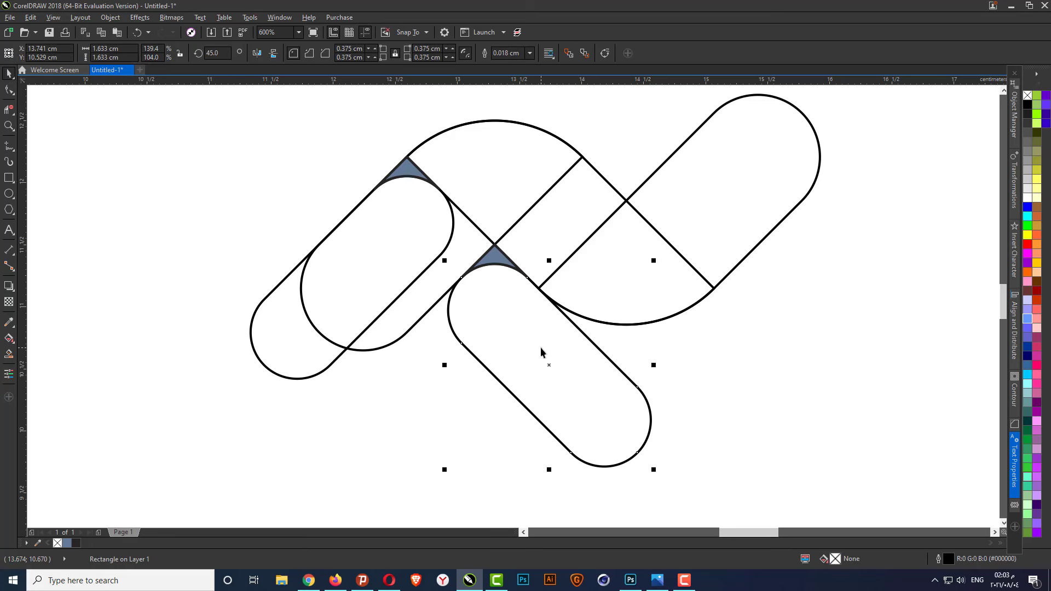
{"action": "key", "text": "Delete"}
{"action": "left_click", "coordinate": [282, 347]}
{"action": "key", "text": "Delete"}
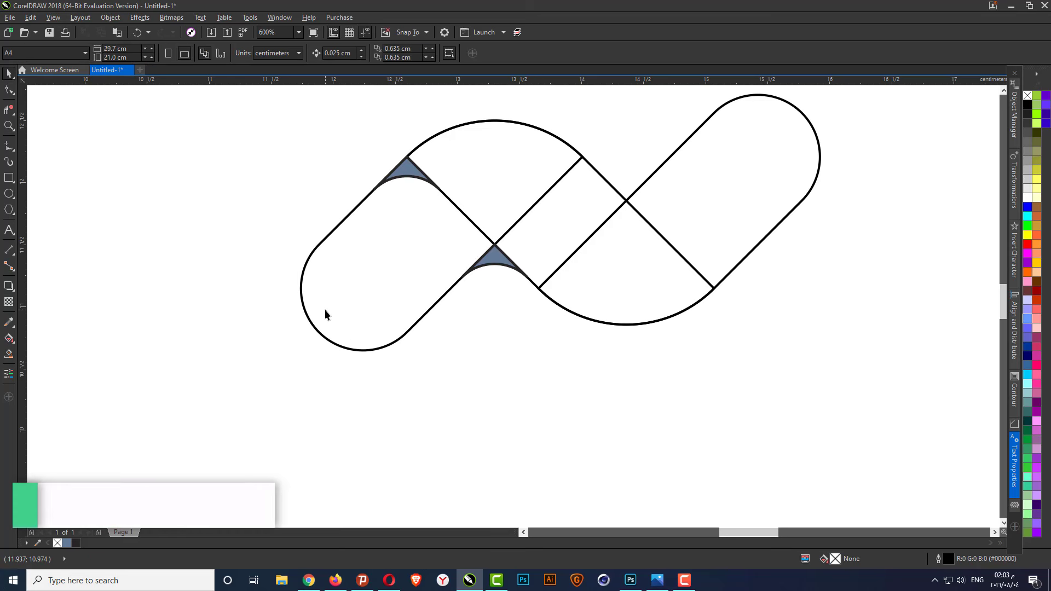
Weld the rightmost and middle rounded rectangles into one shape and deselect it.
{"action": "scroll", "coordinate": [325, 313], "scroll_direction": "down", "scroll_amount": 2}
{"action": "left_click", "coordinate": [525, 266]}
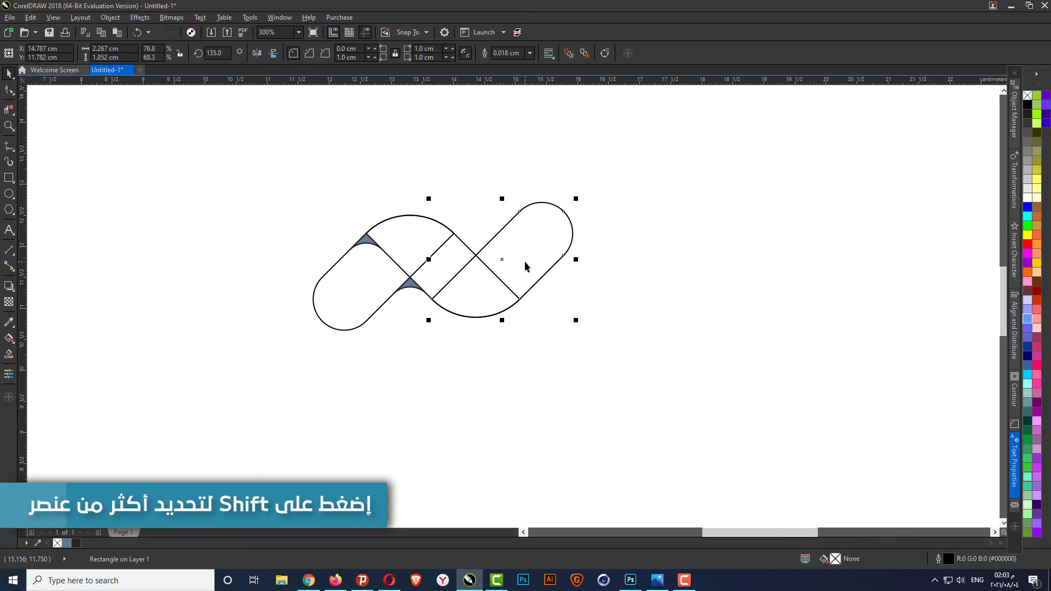
{"action": "left_click", "coordinate": [452, 269], "text": "shift"}
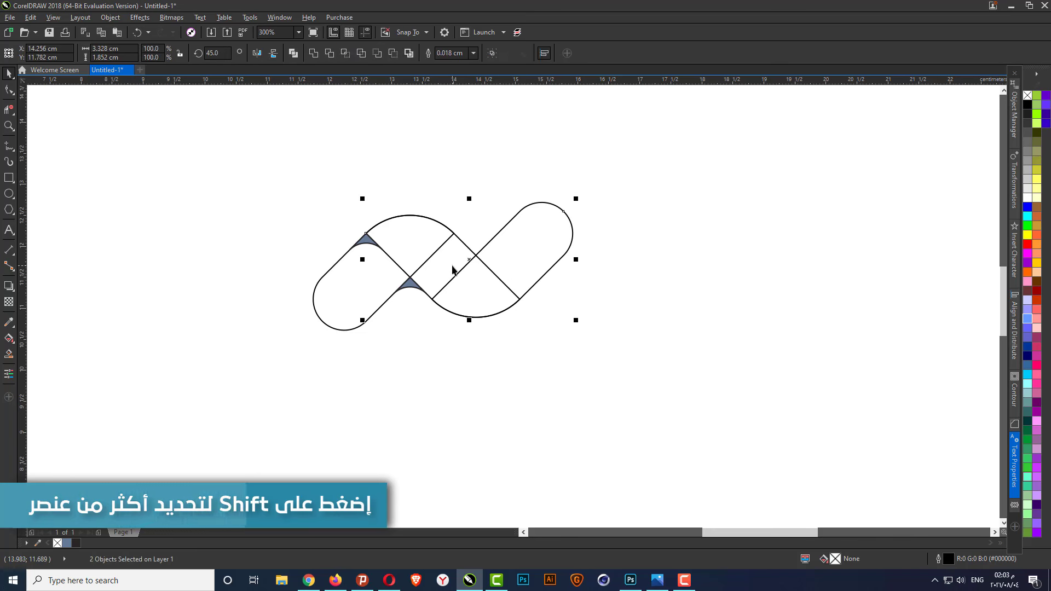
{"action": "left_click", "coordinate": [314, 53]}
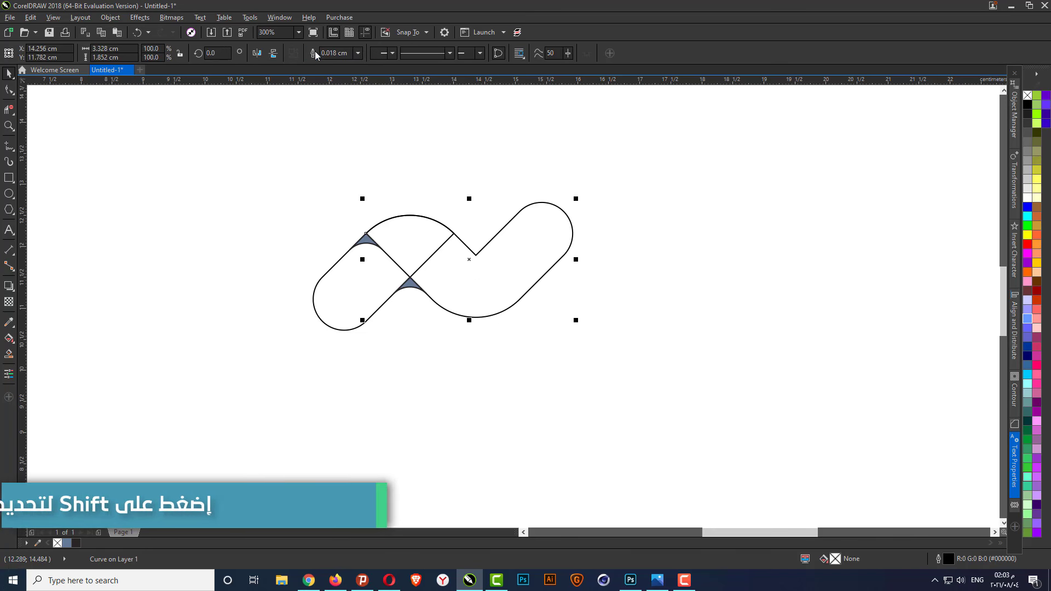
{"action": "scroll", "coordinate": [365, 223], "scroll_direction": "up", "scroll_amount": 1}
{"action": "left_click", "coordinate": [450, 407]}
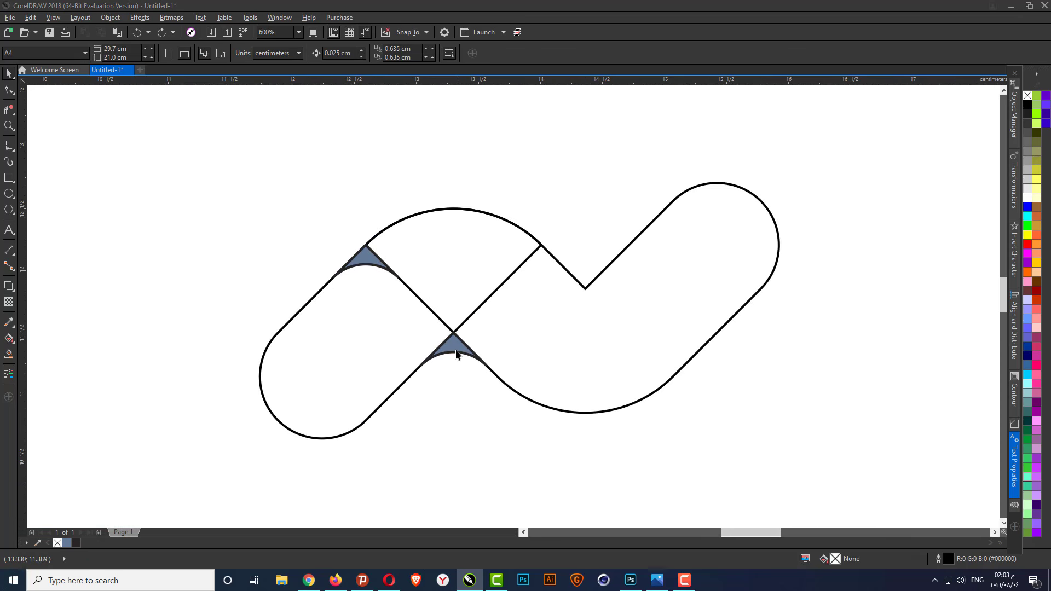
Weld the lower filled triangular piece to the leftmost rounded shape.
{"action": "left_click", "coordinate": [454, 352]}
{"action": "left_click", "coordinate": [387, 345], "text": "shift"}
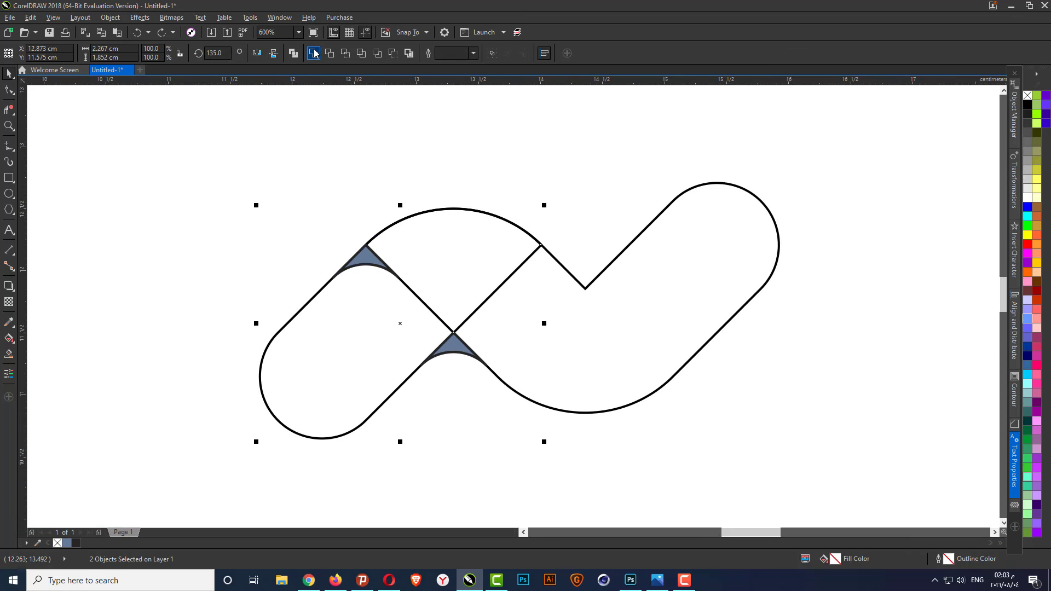
{"action": "left_click", "coordinate": [314, 53]}
{"action": "left_click", "coordinate": [383, 141]}
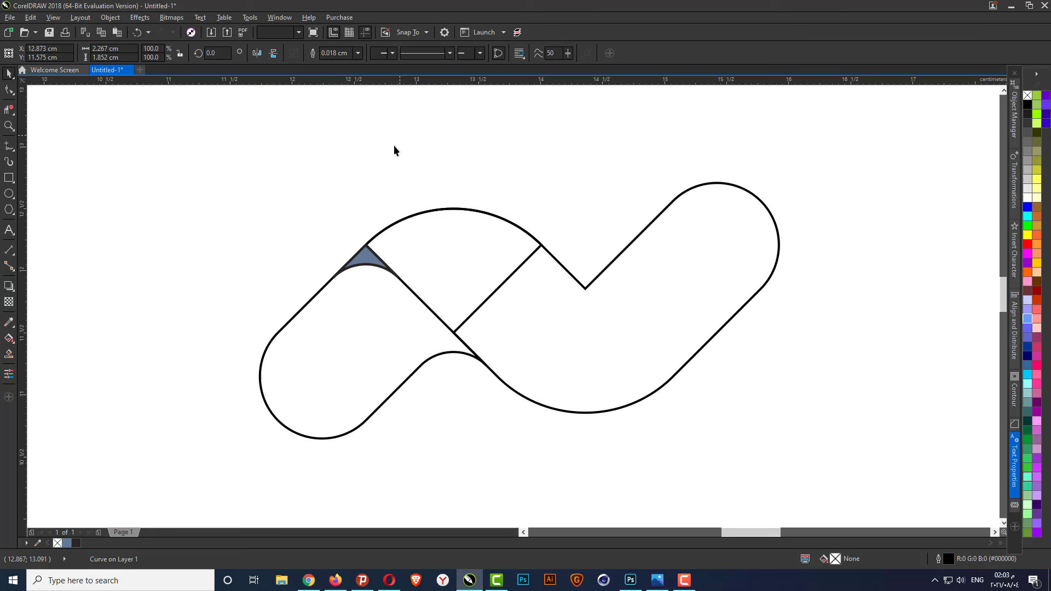
Weld the upper filled triangular piece to the combined middle and right shape.
{"action": "left_click", "coordinate": [373, 259]}
{"action": "left_click", "coordinate": [516, 304], "text": "shift"}
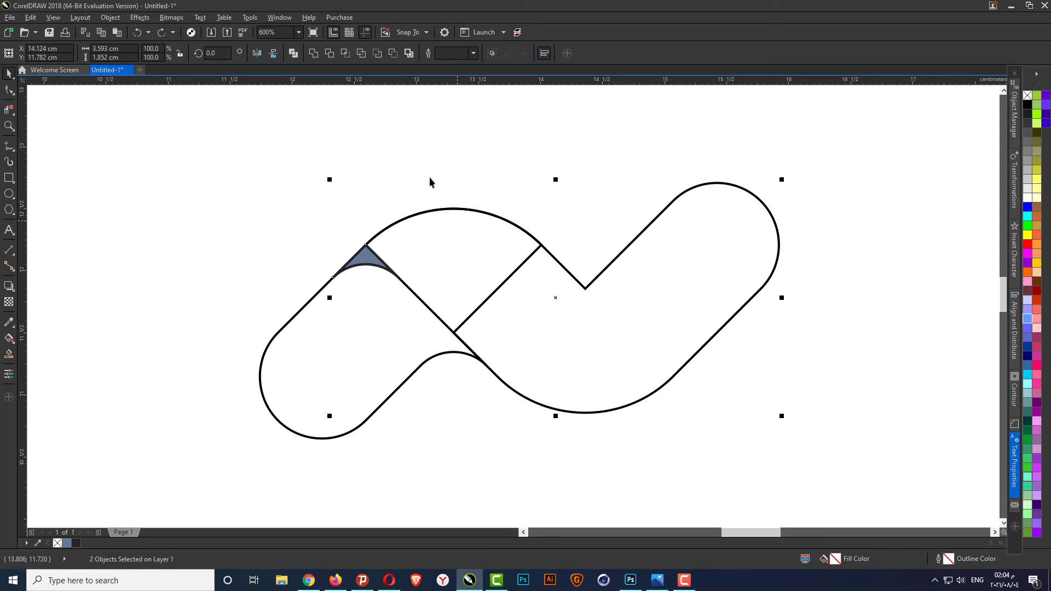
{"action": "left_click", "coordinate": [317, 54]}
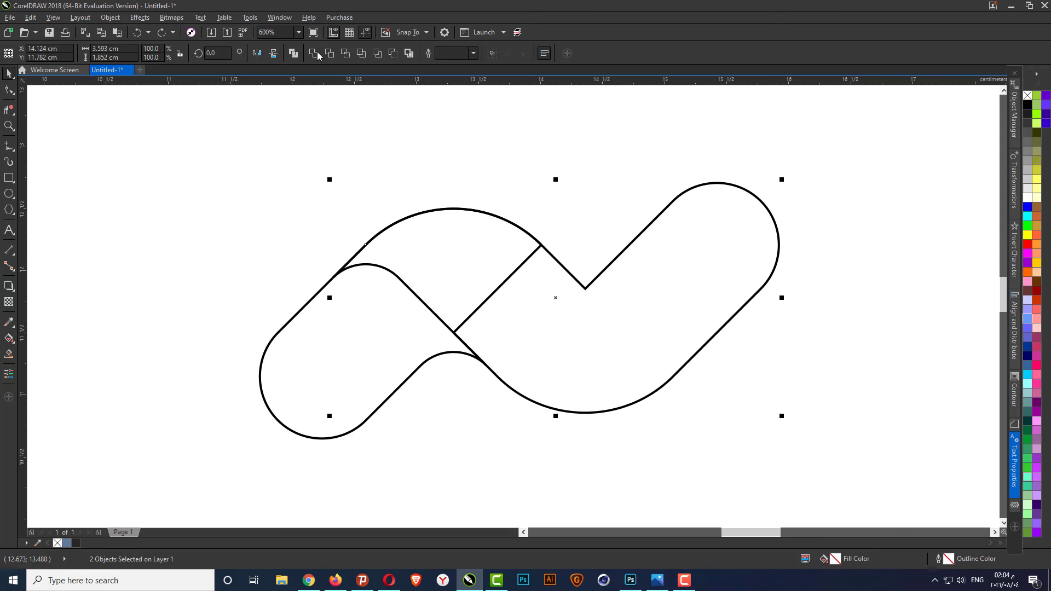
{"action": "left_click", "coordinate": [432, 124]}
{"action": "left_click_drag", "start_coordinate": [359, 350], "coordinate": [288, 385]}
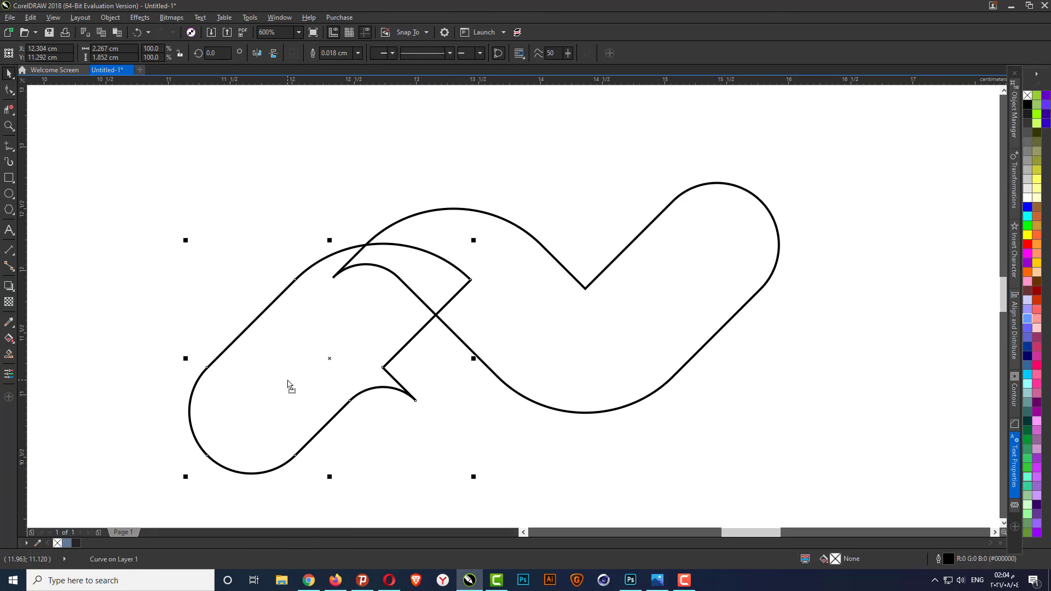
{"action": "key", "text": "Escape"}
{"action": "left_click", "coordinate": [558, 156]}
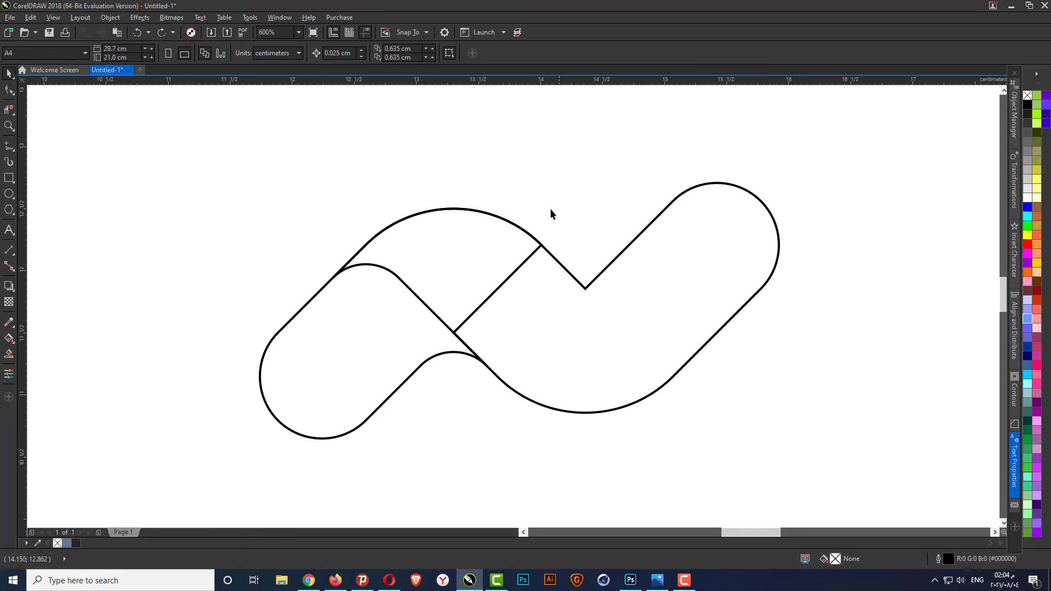
Apply a horizontal linear fountain fill to the large right-hand shape, running from its right end to its left end.
{"action": "key", "text": "ctrl+a"}
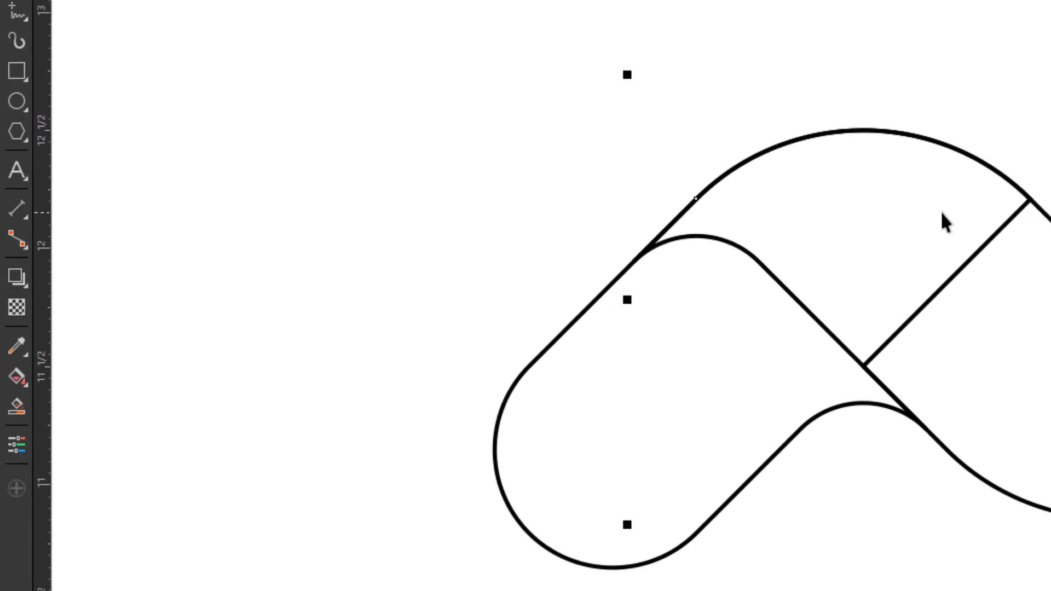
{"action": "left_click", "coordinate": [22, 382]}
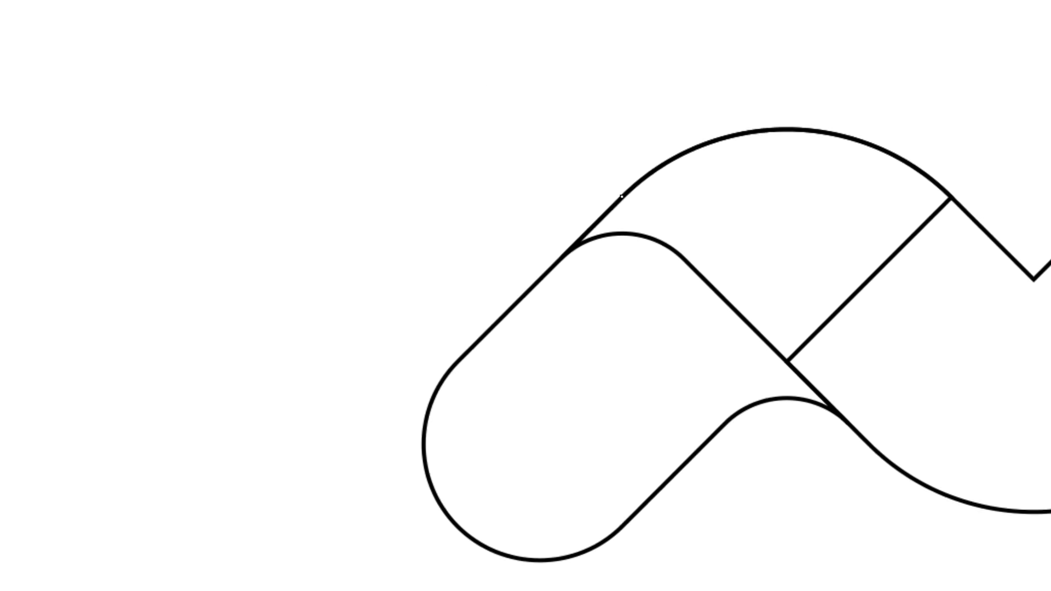
{"action": "left_click_drag", "start_coordinate": [940, 204], "coordinate": [277, 206]}
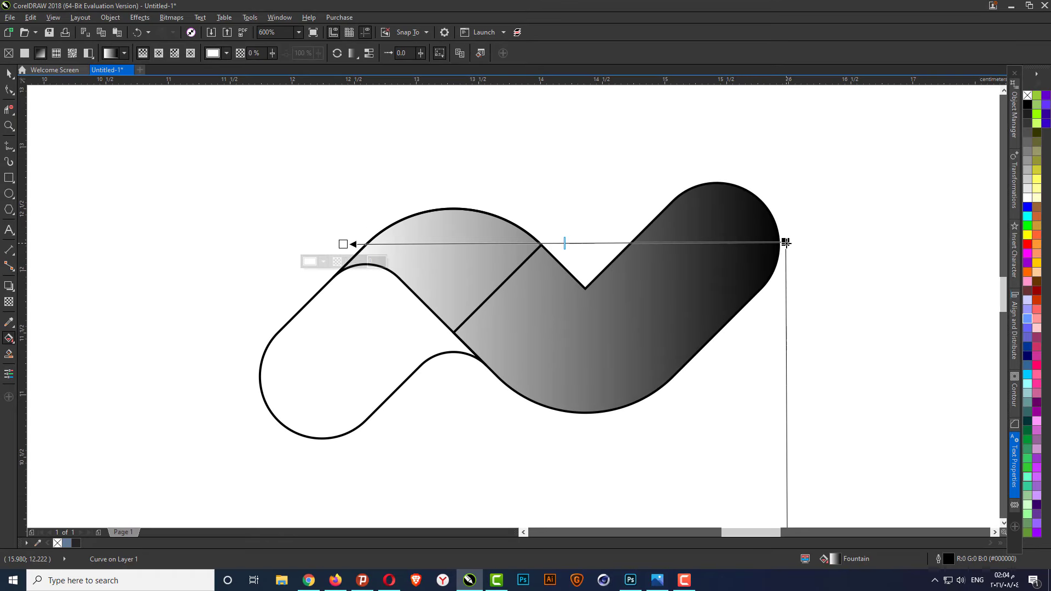
Colour the large shape's gradient periwinkle blue at the right end and cyan at the left end, and remove its outline.
{"action": "left_click", "coordinate": [940, 203]}
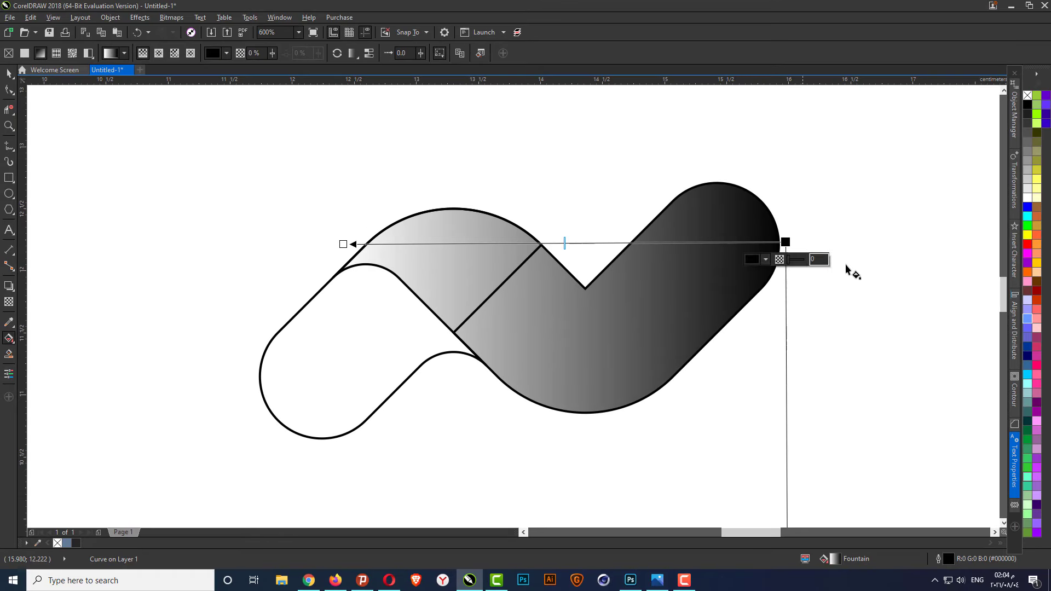
{"action": "left_click", "coordinate": [1028, 322]}
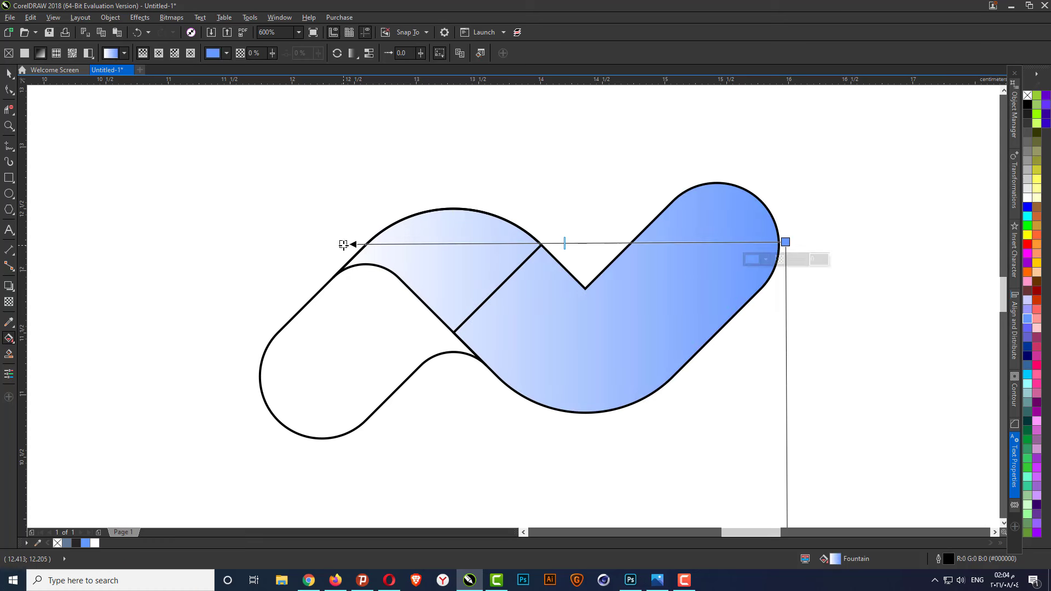
{"action": "left_click", "coordinate": [343, 244]}
{"action": "left_click", "coordinate": [1028, 216]}
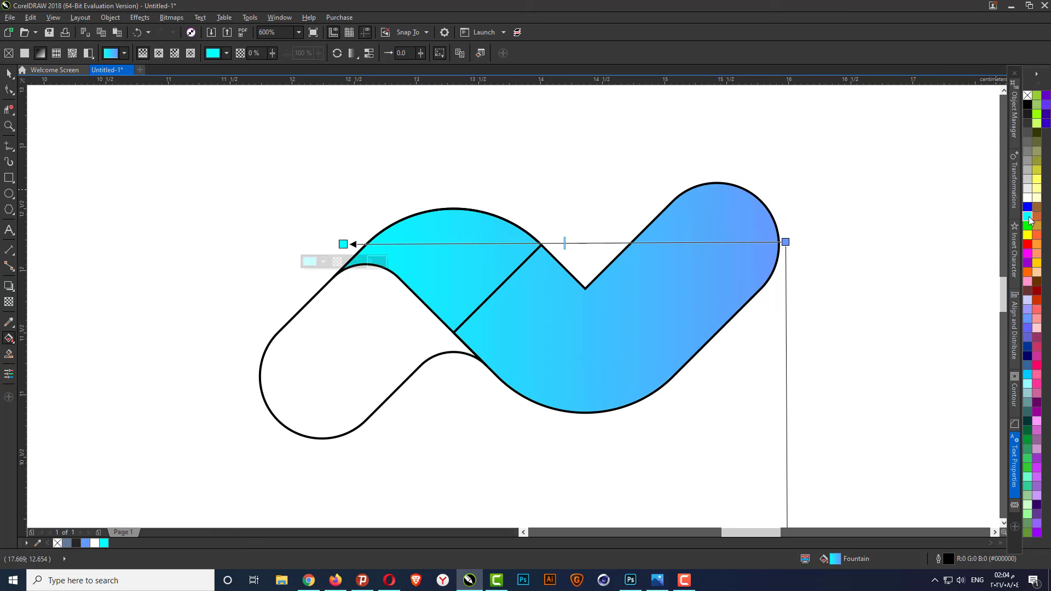
{"action": "right_click", "coordinate": [1027, 96]}
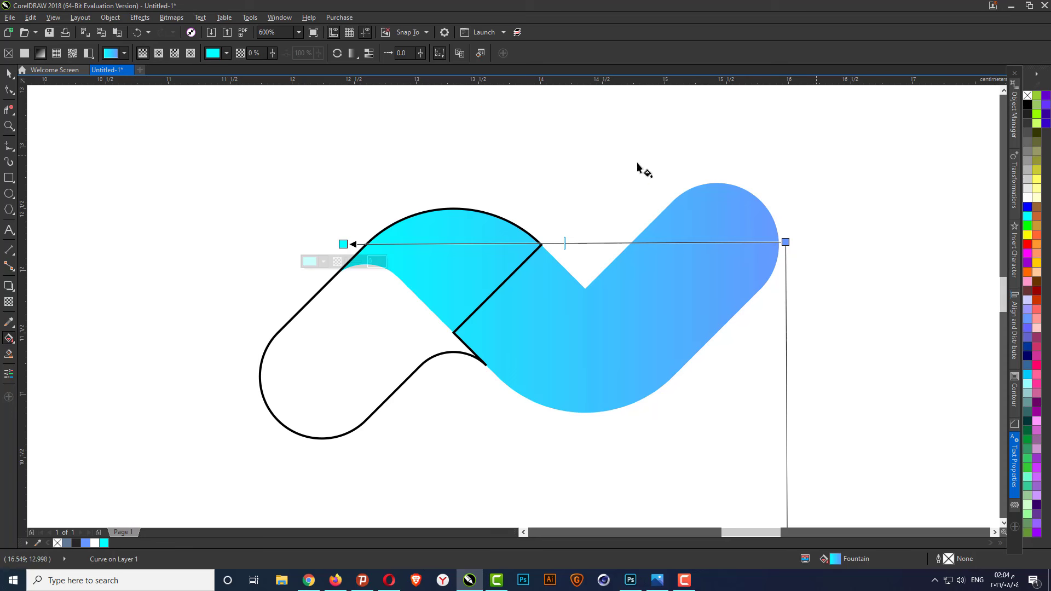
{"action": "left_click", "coordinate": [9, 73]}
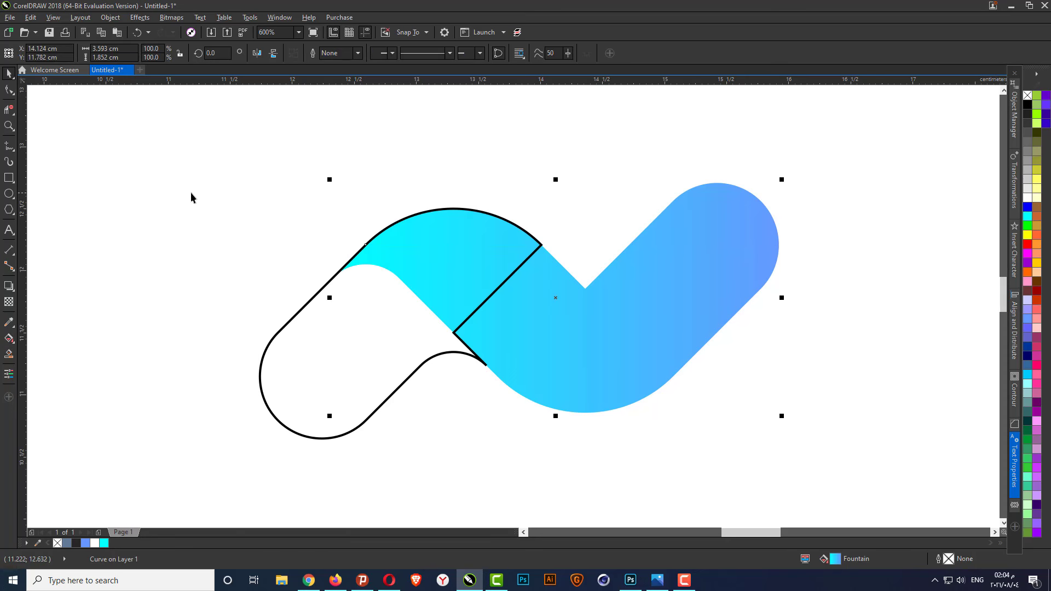
Apply a diagonal linear fountain fill to the left outlined shape, running from its lower-left end up toward the joint.
{"action": "left_click", "coordinate": [305, 364]}
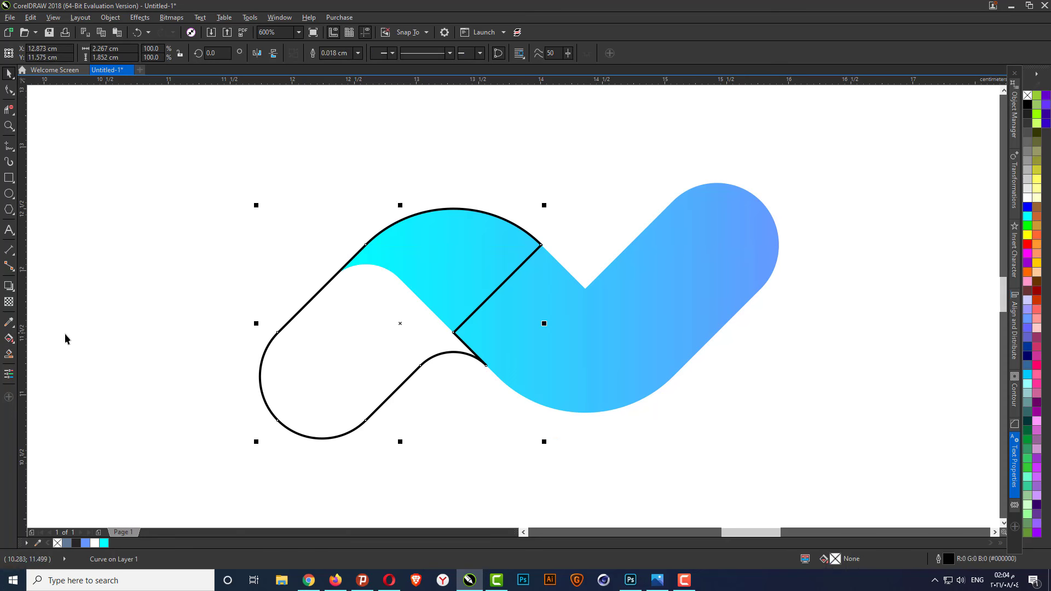
{"action": "left_click", "coordinate": [9, 340]}
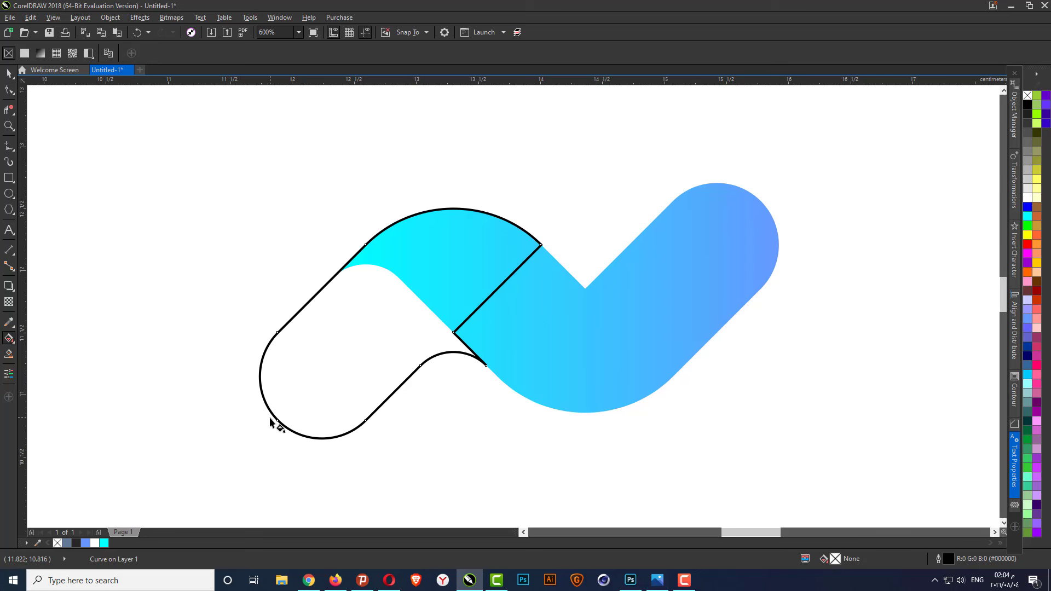
{"action": "left_click_drag", "start_coordinate": [271, 418], "coordinate": [422, 283]}
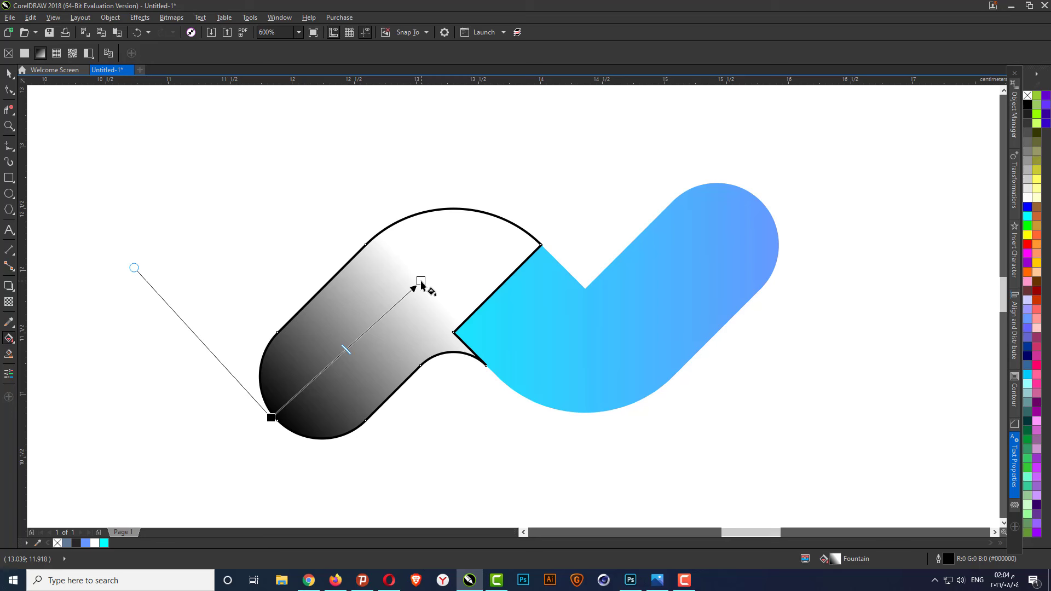
{"action": "left_click", "coordinate": [9, 73]}
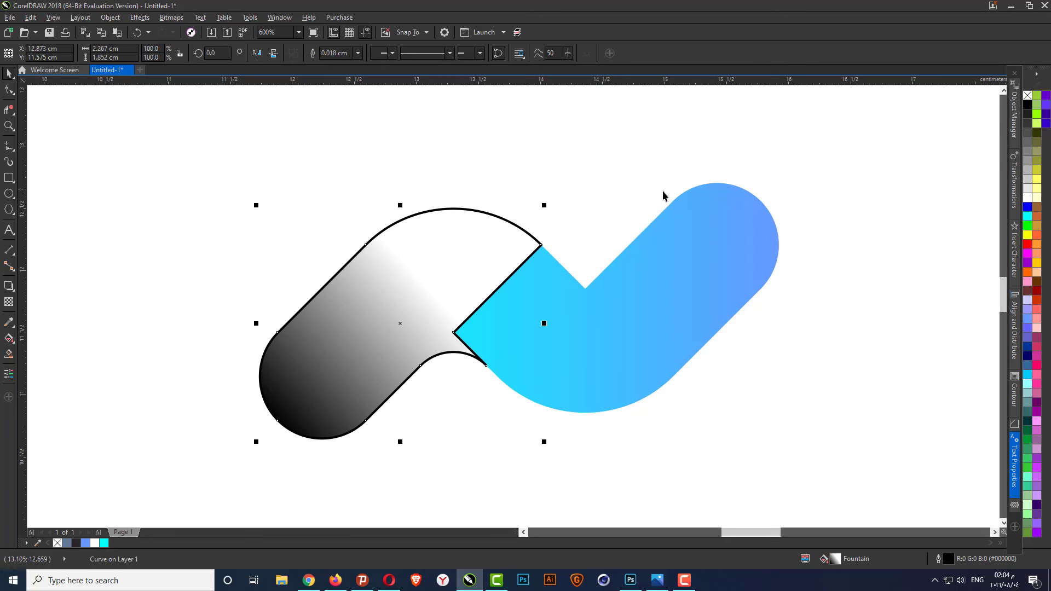
Move the left shape's curve below the blue gradient curve in Layer 1's stacking order.
{"action": "left_click", "coordinate": [1013, 132]}
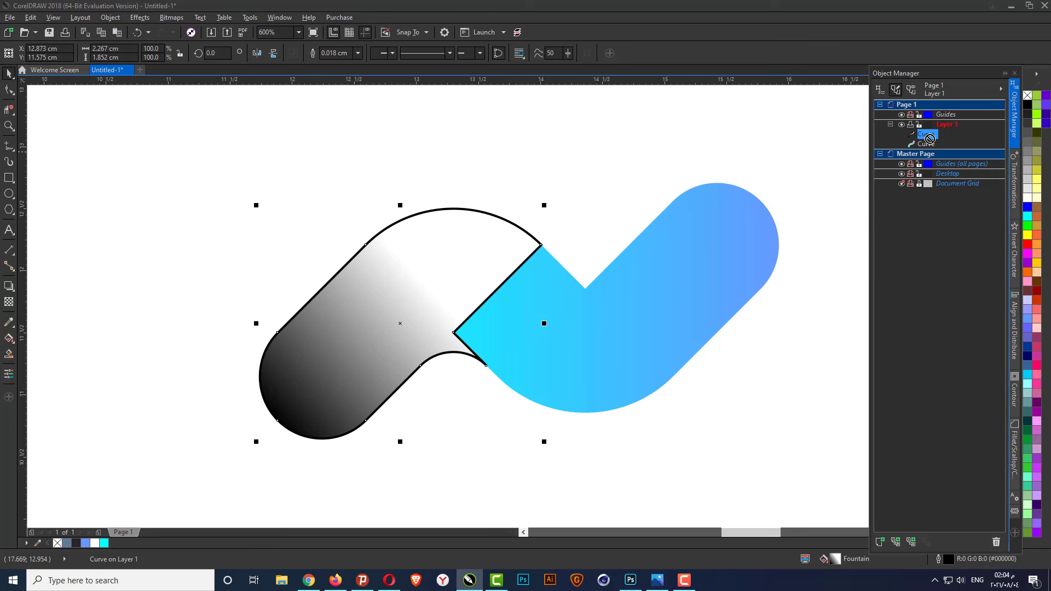
{"action": "left_click_drag", "start_coordinate": [930, 139], "coordinate": [934, 152]}
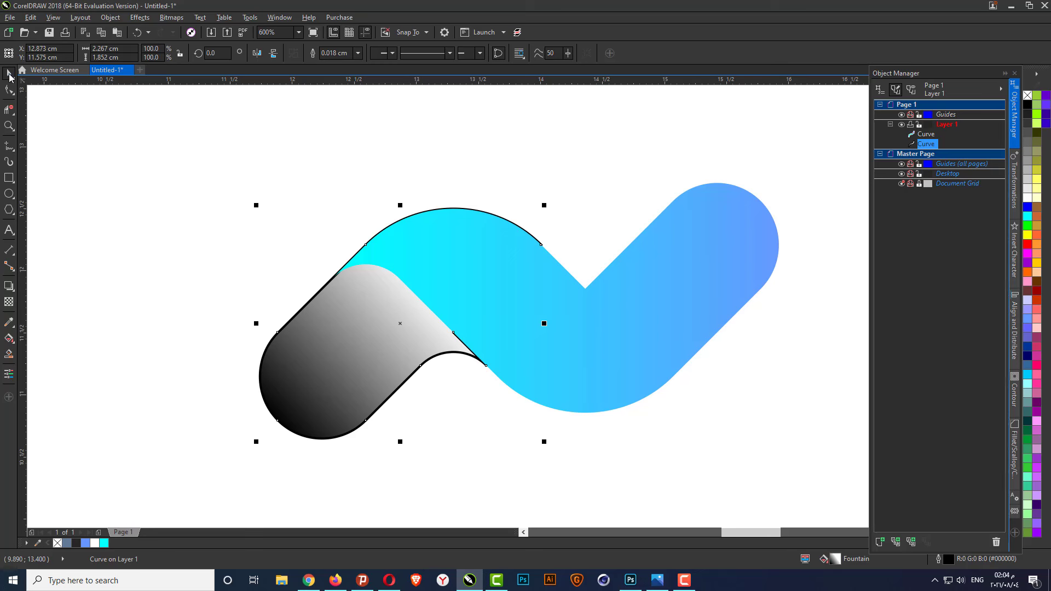
{"action": "left_click", "coordinate": [394, 147]}
Colour the left shape's gradient cyan at the lower-left end and dark blue at the joint, remove its outline and deselect it.
{"action": "left_click", "coordinate": [359, 321]}
{"action": "left_click", "coordinate": [9, 337]}
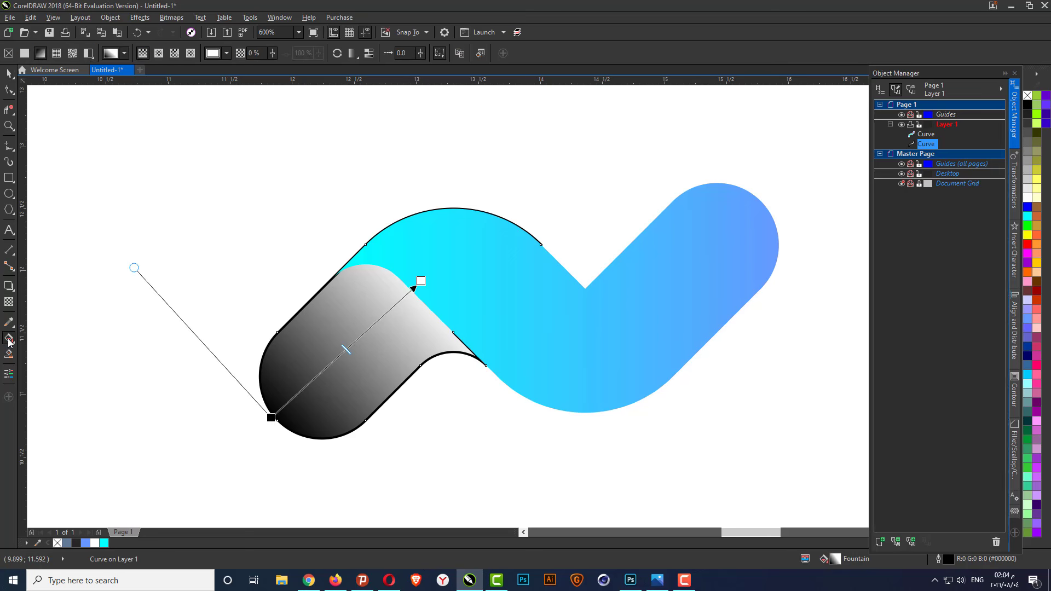
{"action": "left_click", "coordinate": [271, 417]}
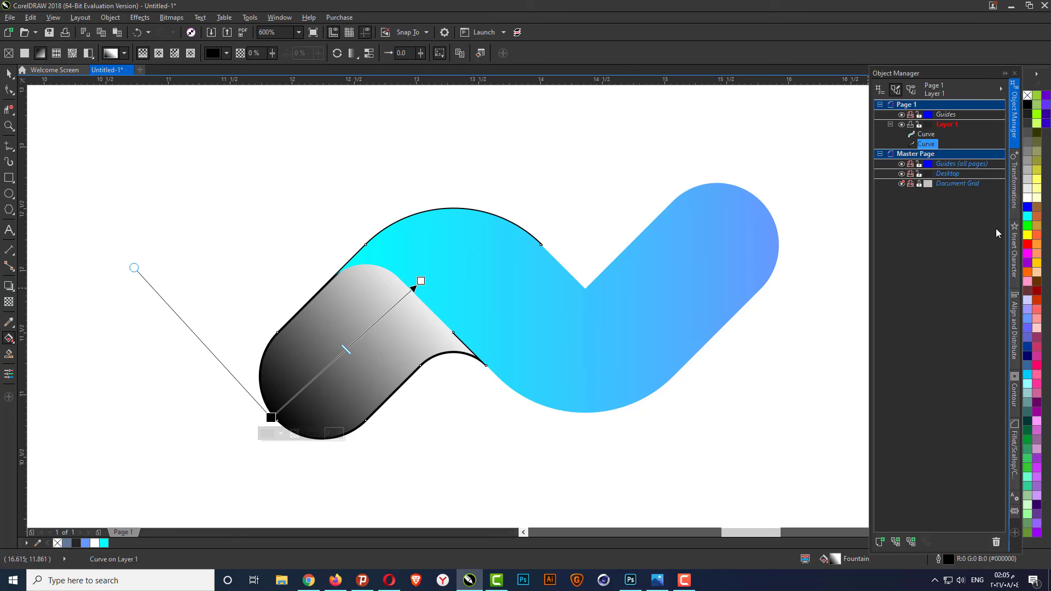
{"action": "left_click", "coordinate": [1026, 218]}
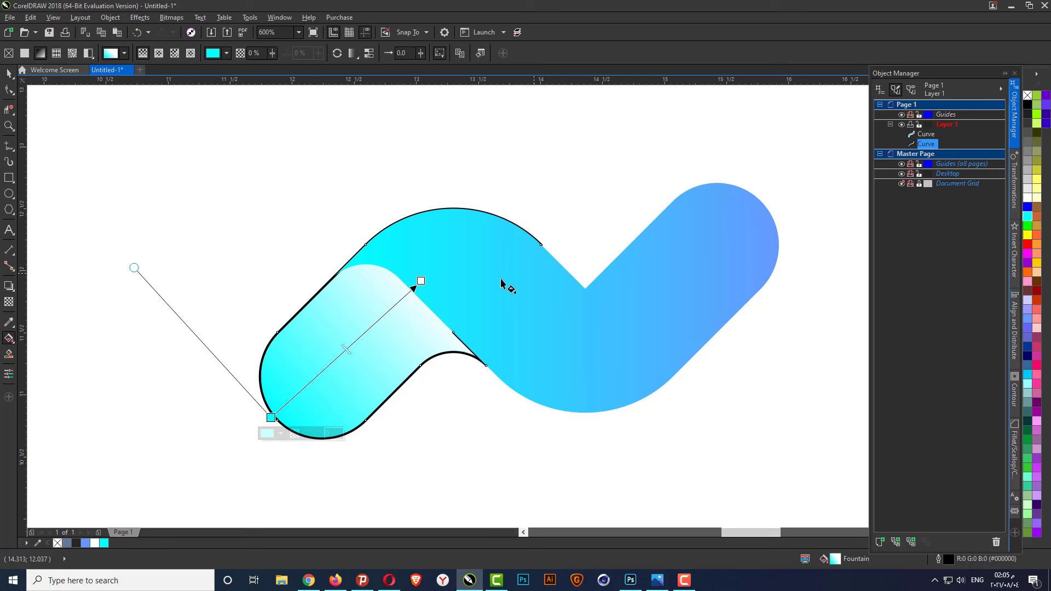
{"action": "left_click", "coordinate": [421, 281]}
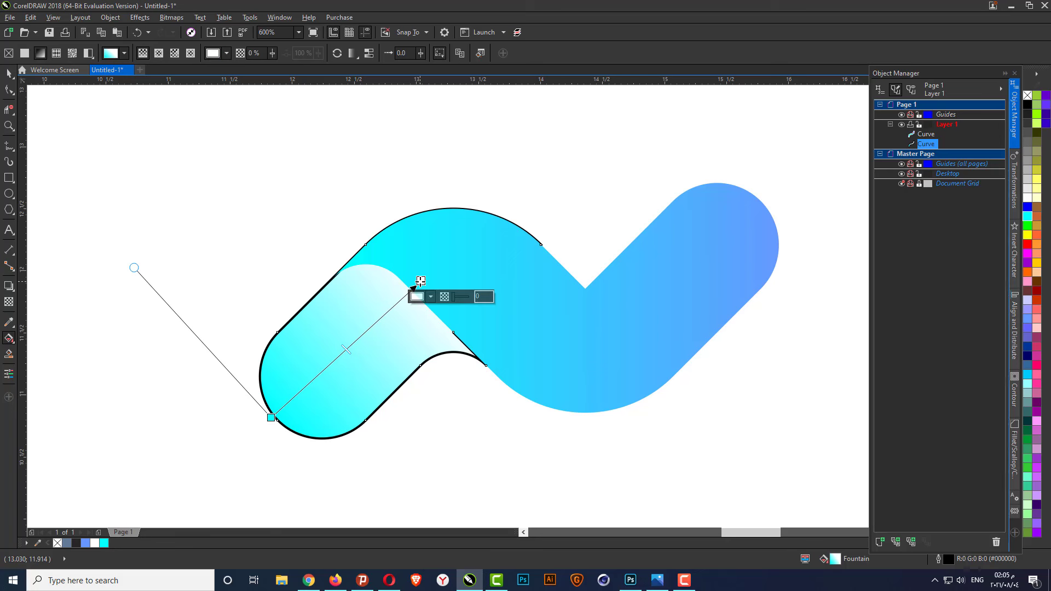
{"action": "left_click", "coordinate": [1027, 346]}
{"action": "right_click", "coordinate": [1027, 95]}
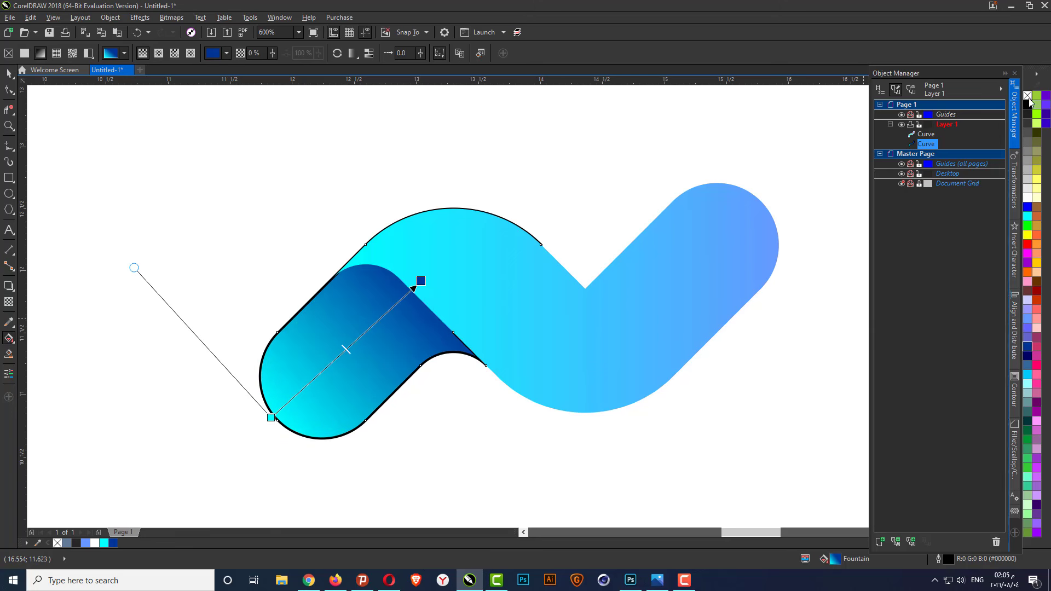
{"action": "left_click", "coordinate": [8, 73]}
{"action": "left_click", "coordinate": [597, 148]}
Draw a narrow upright rectangle below the logo and size it to 0.25 cm wide by 3 cm high.
{"action": "scroll", "coordinate": [537, 211], "scroll_direction": "down", "scroll_amount": 1}
{"action": "scroll", "coordinate": [487, 240], "scroll_direction": "down", "scroll_amount": 1}
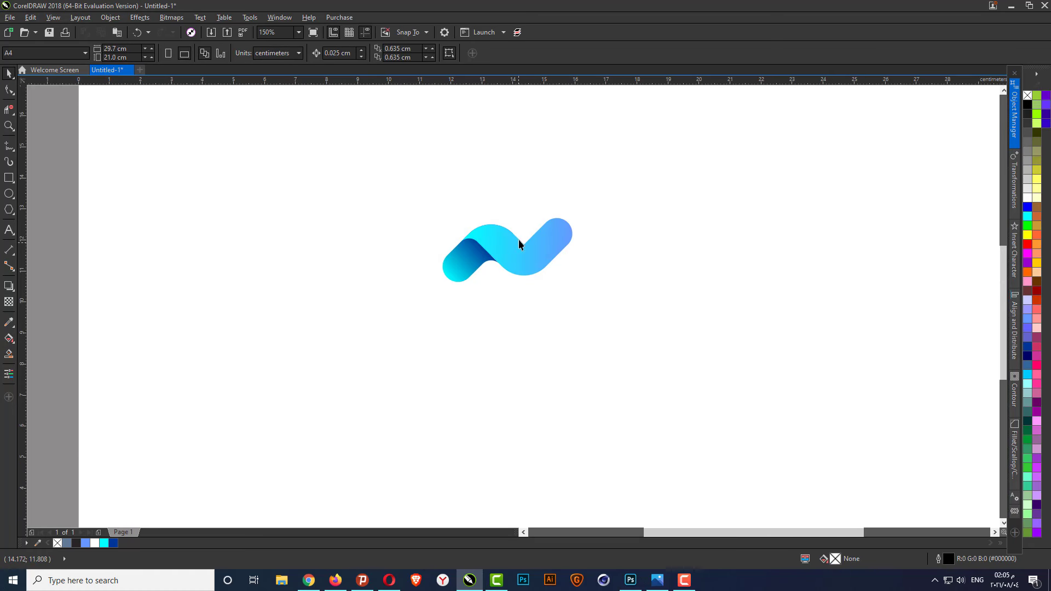
{"action": "scroll", "coordinate": [522, 233], "scroll_direction": "up", "scroll_amount": 1}
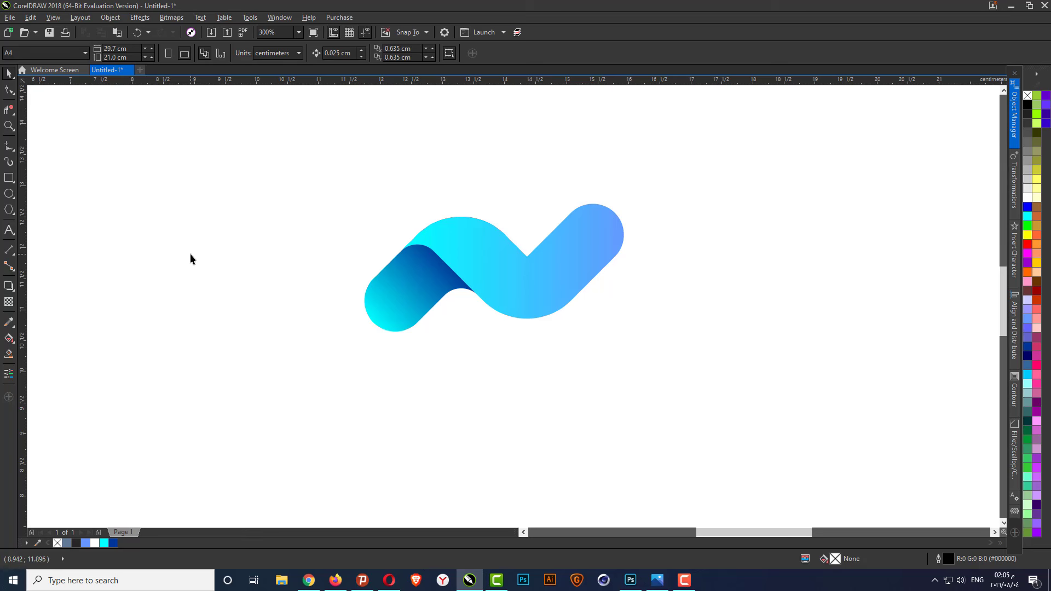
{"action": "left_click", "coordinate": [8, 177]}
{"action": "left_click_drag", "start_coordinate": [606, 349], "coordinate": [624, 426]}
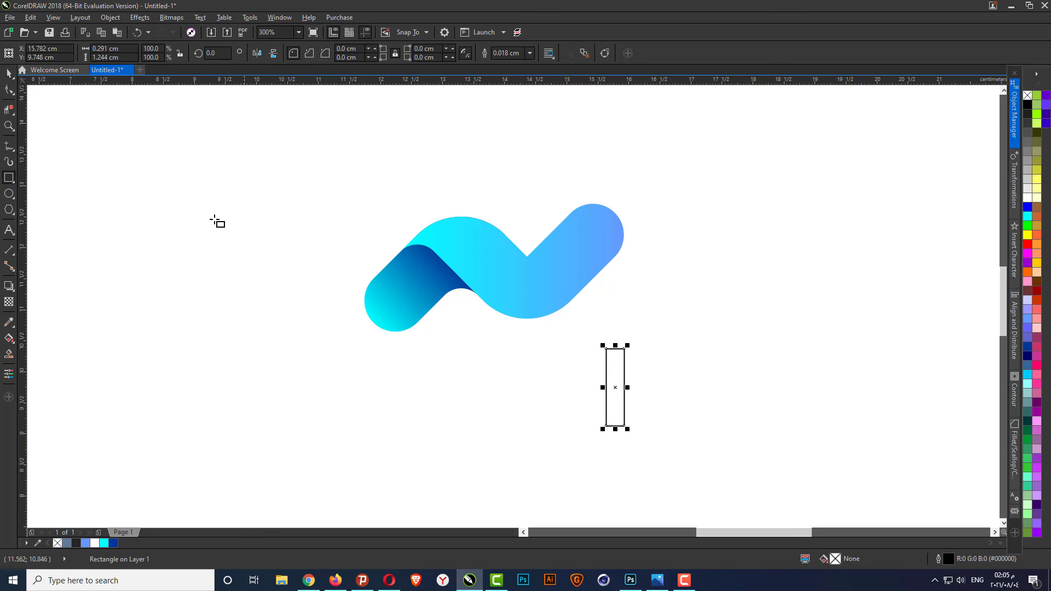
{"action": "double_click", "coordinate": [102, 48]}
{"action": "key", "text": "Tab"}
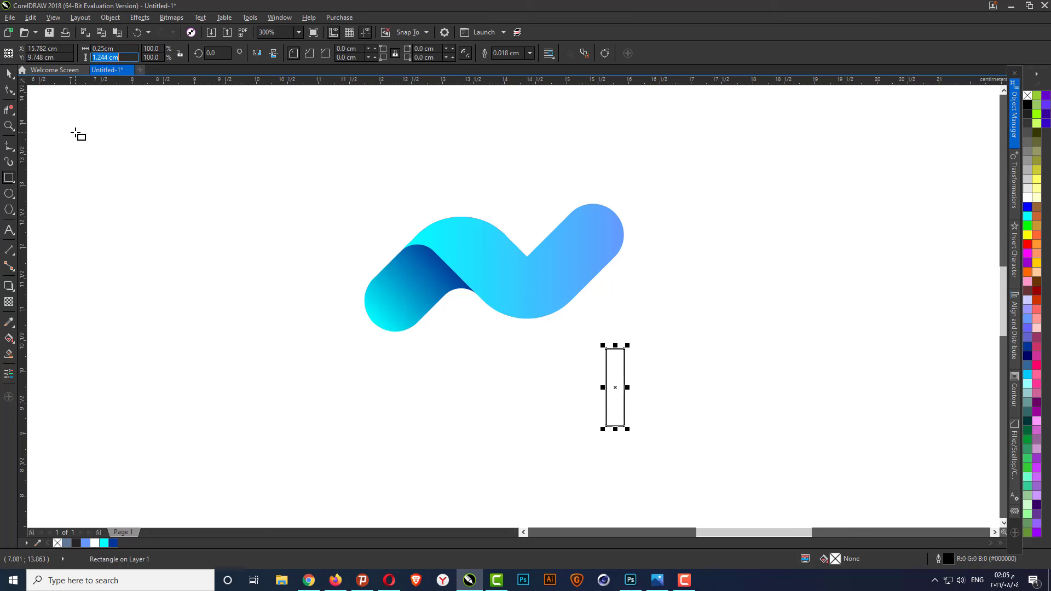
{"action": "type", "text": "3"}
{"action": "key", "text": "Return"}
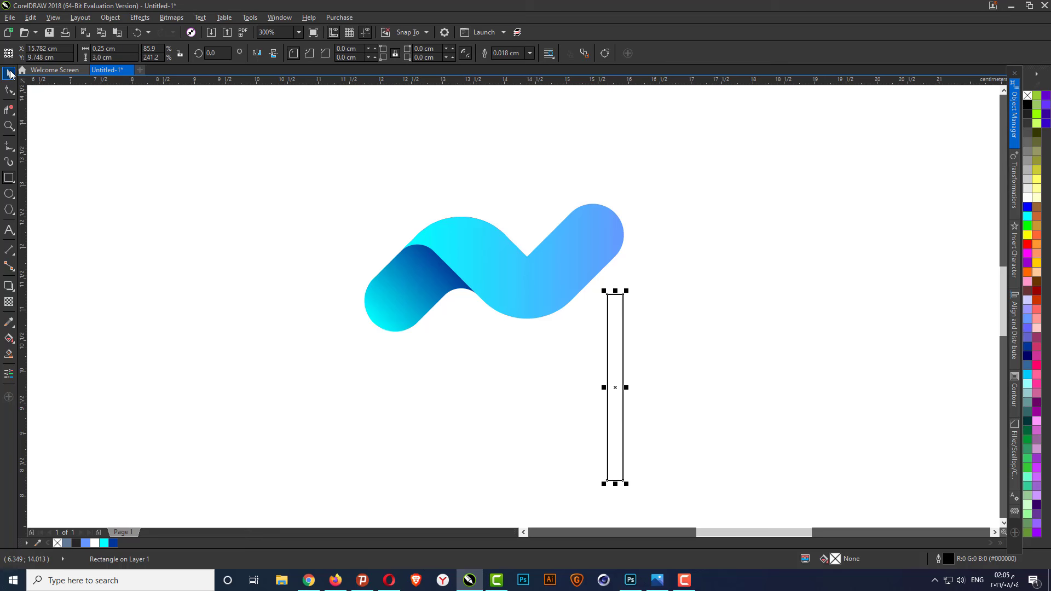
Rotate the narrow rectangle 45 degrees and snap its top corner to the inner joint between the two gradient shapes.
{"action": "double_click", "coordinate": [212, 53]}
{"action": "type", "text": "45"}
{"action": "key", "text": "Return"}
{"action": "scroll", "coordinate": [480, 375], "scroll_direction": "up", "scroll_amount": 2}
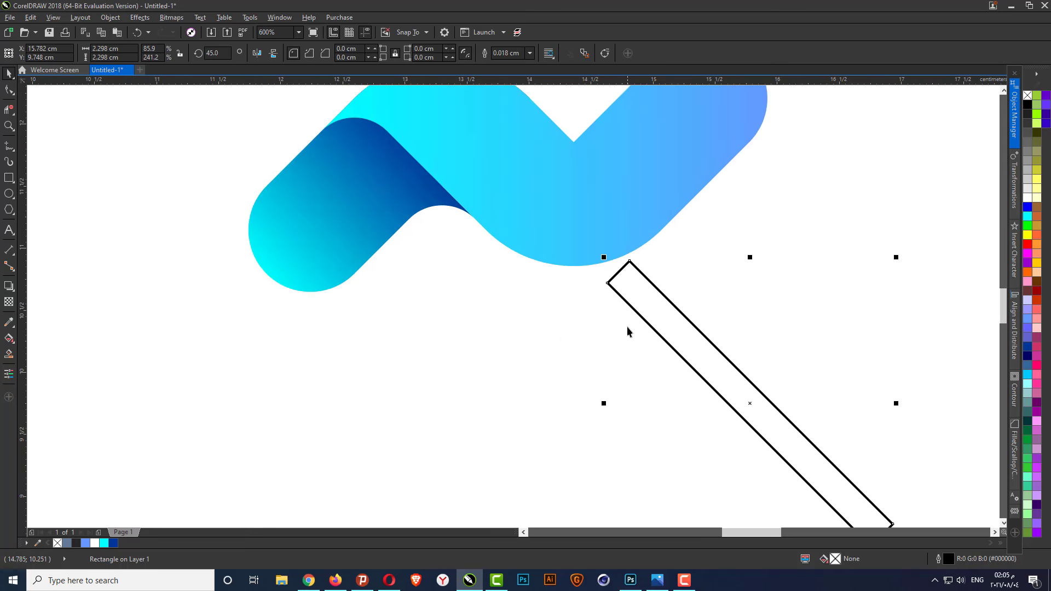
{"action": "left_click_drag", "start_coordinate": [629, 264], "coordinate": [448, 192]}
{"action": "left_click", "coordinate": [471, 290]}
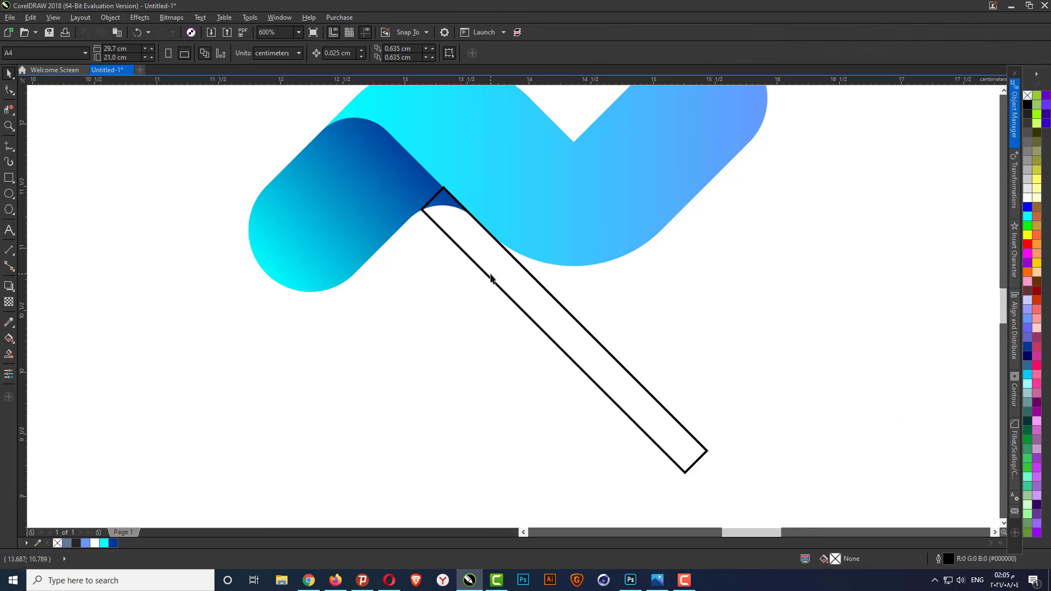
Duplicate the slanted narrow rectangle in place and mirror the copy horizontally.
{"action": "left_click", "coordinate": [491, 279]}
{"action": "right_click", "coordinate": [549, 294]}
{"action": "right_click", "coordinate": [668, 295]}
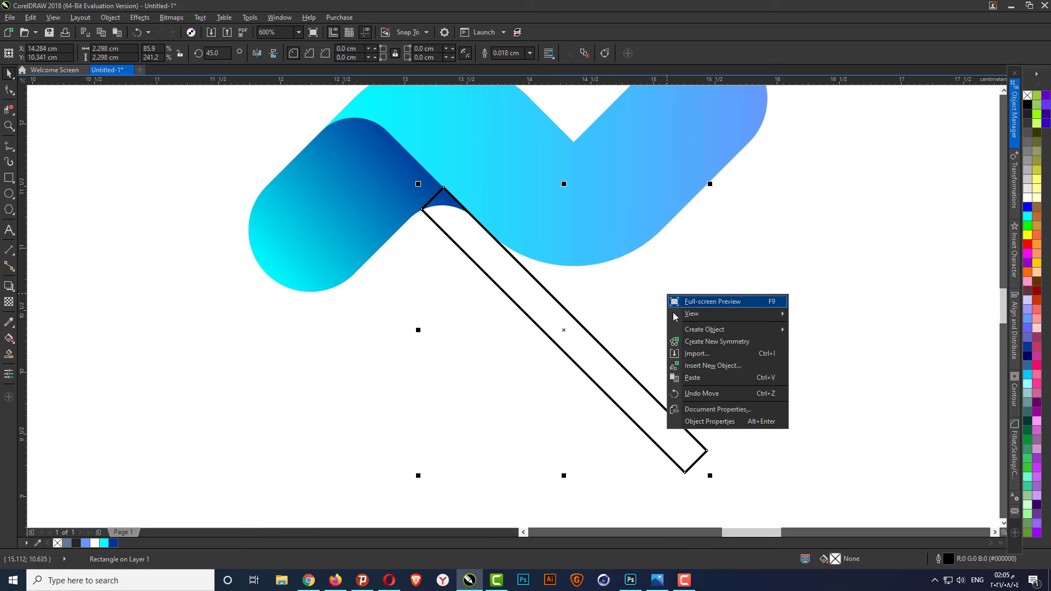
{"action": "left_click", "coordinate": [701, 380]}
{"action": "left_click", "coordinate": [257, 53]}
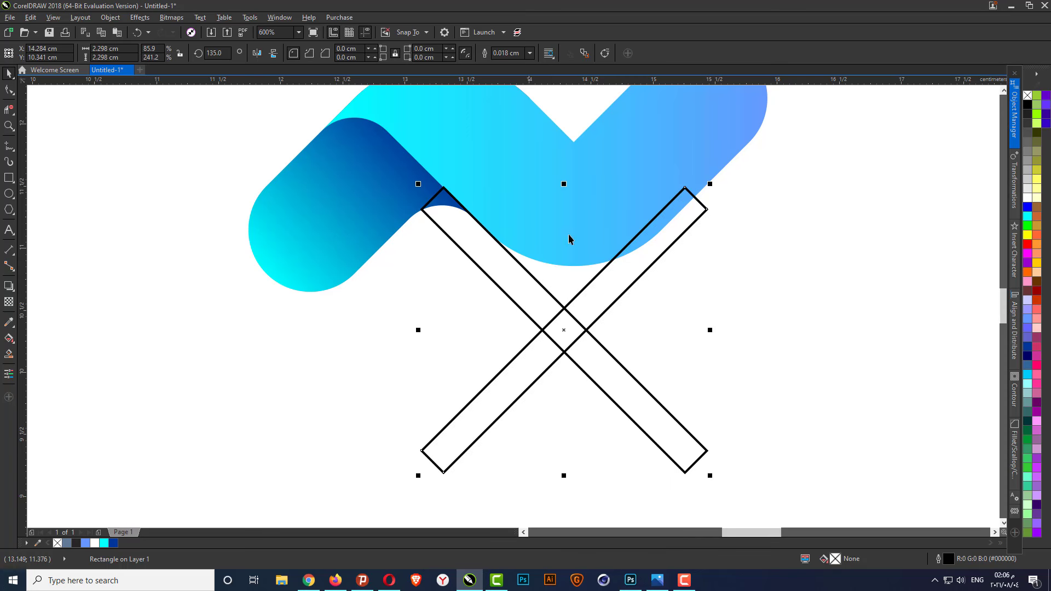
Move the mirrored rectangle to the original's top corner and align its outer edge with the left shape's lower edge.
{"action": "left_click_drag", "start_coordinate": [684, 192], "coordinate": [442, 185]}
{"action": "scroll", "coordinate": [427, 213], "scroll_direction": "up", "scroll_amount": 2}
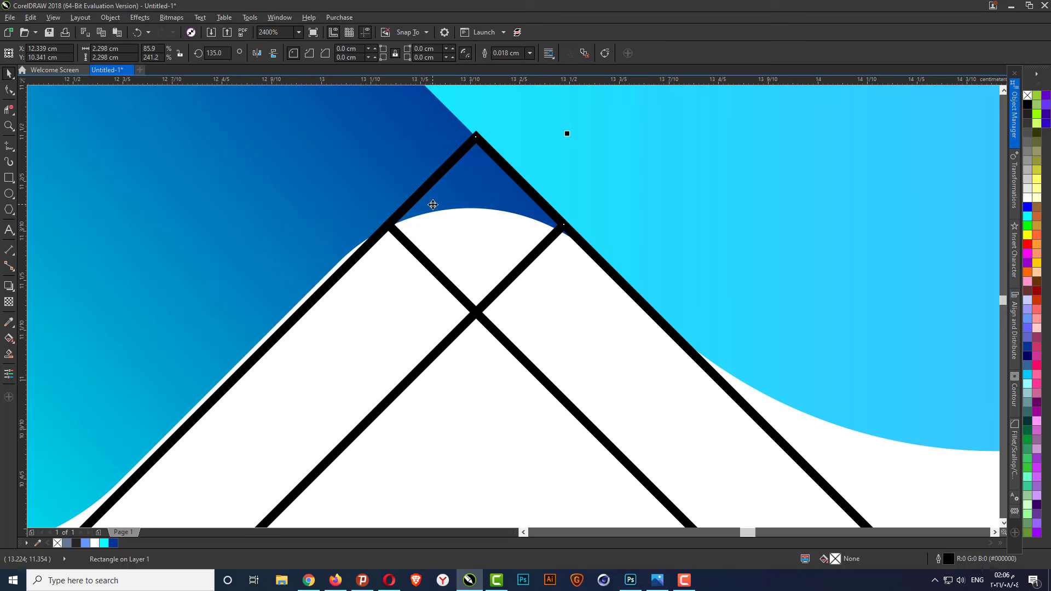
{"action": "scroll", "coordinate": [437, 165], "scroll_direction": "down", "scroll_amount": 1}
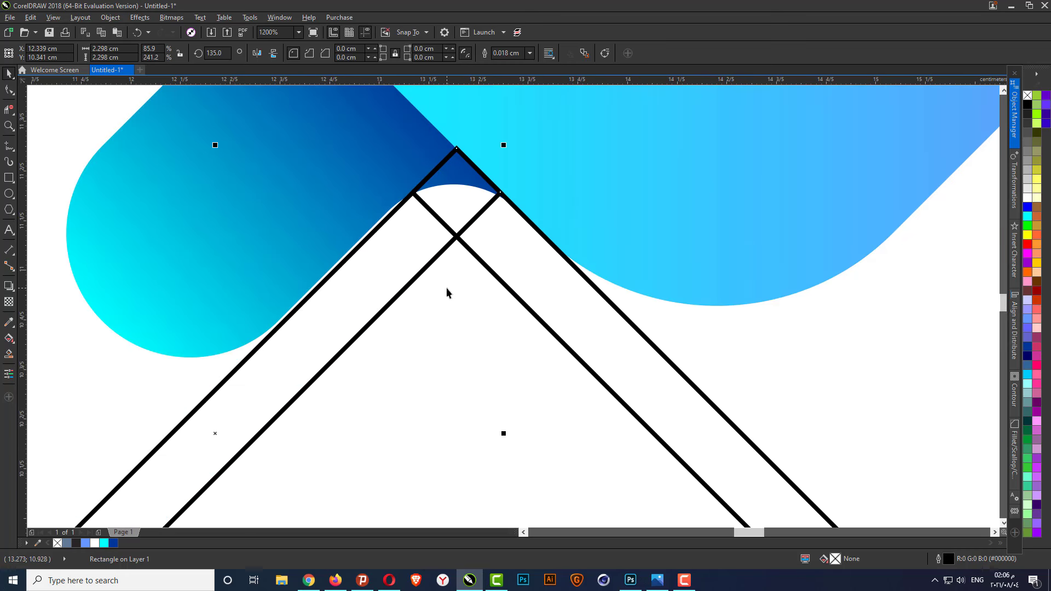
{"action": "scroll", "coordinate": [383, 224], "scroll_direction": "up", "scroll_amount": 1}
{"action": "left_click_drag", "start_coordinate": [358, 240], "coordinate": [355, 242]}
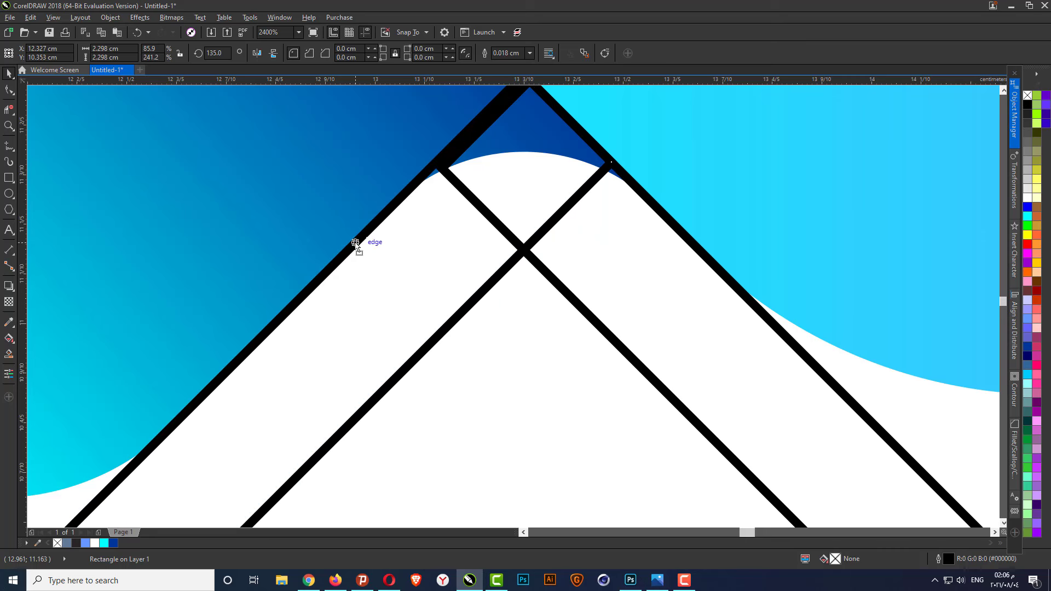
Shift the original slanted rectangle so its top corner meets the mirrored rectangle's top corner, and deselect it.
{"action": "scroll", "coordinate": [427, 304], "scroll_direction": "down", "scroll_amount": 1}
{"action": "left_click", "coordinate": [516, 284]}
{"action": "scroll", "coordinate": [472, 199], "scroll_direction": "up", "scroll_amount": 1}
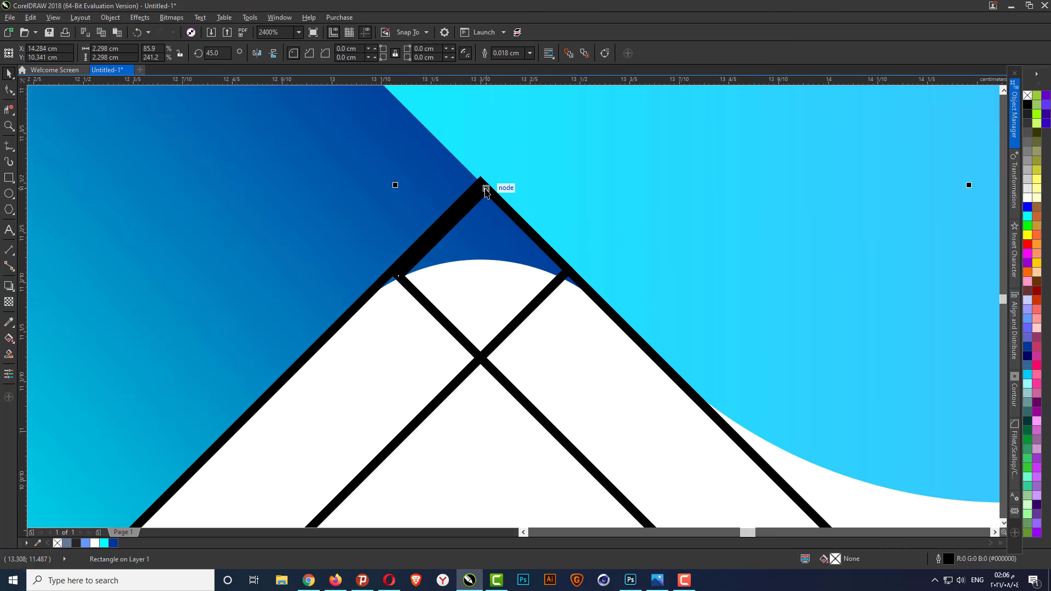
{"action": "left_click_drag", "start_coordinate": [486, 191], "coordinate": [481, 176]}
{"action": "scroll", "coordinate": [433, 212], "scroll_direction": "down", "scroll_amount": 2}
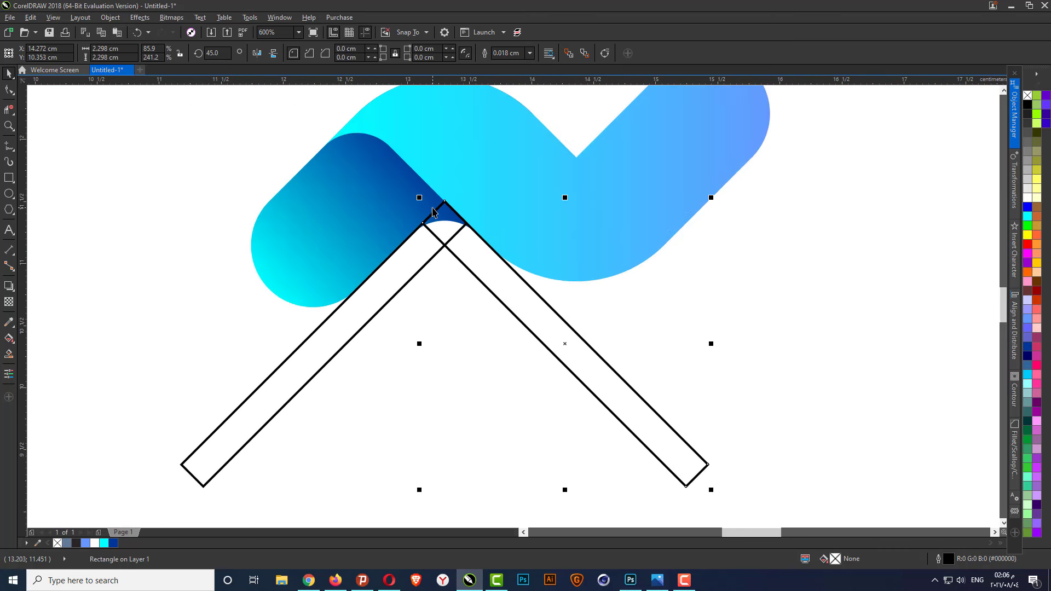
{"action": "left_click", "coordinate": [671, 311]}
Draw an upright rectangle beside the slanted narrow rectangles and set its size to 1 cm wide by 3 cm high.
{"action": "scroll", "coordinate": [681, 272], "scroll_direction": "down", "scroll_amount": 1}
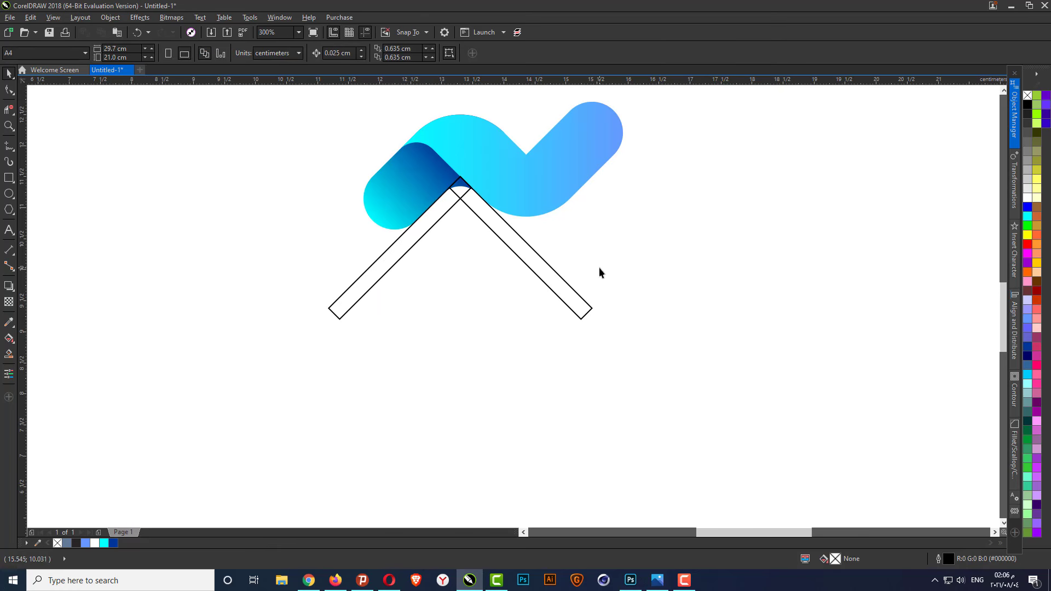
{"action": "left_click", "coordinate": [8, 178]}
{"action": "left_click_drag", "start_coordinate": [611, 260], "coordinate": [663, 391]}
{"action": "double_click", "coordinate": [98, 48]}
{"action": "type", "text": "1cm"}
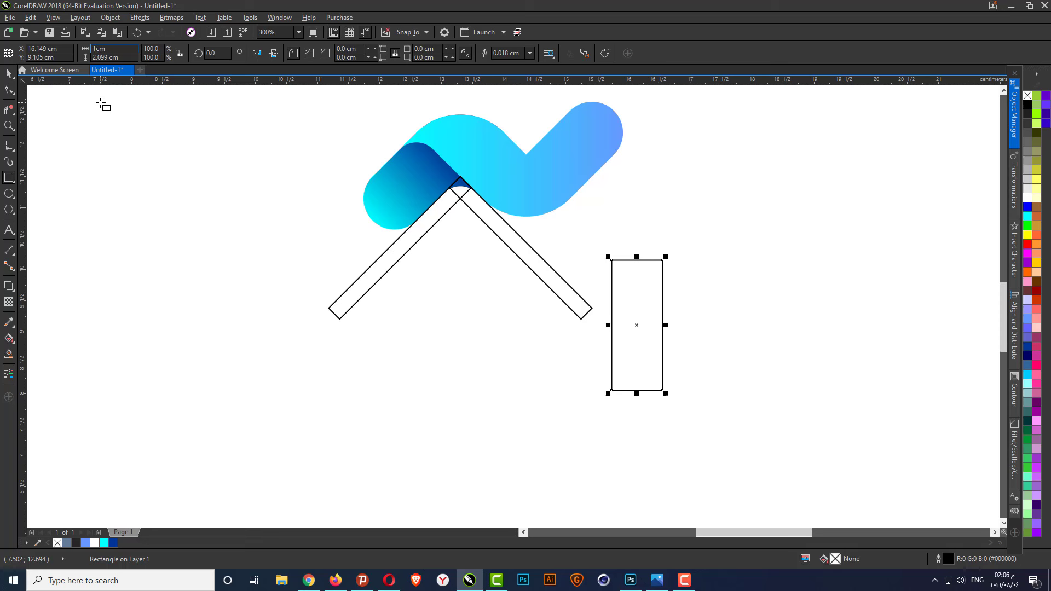
{"action": "key", "text": "Return"}
{"action": "double_click", "coordinate": [99, 57]}
{"action": "type", "text": "3"}
{"action": "key", "text": "Return"}
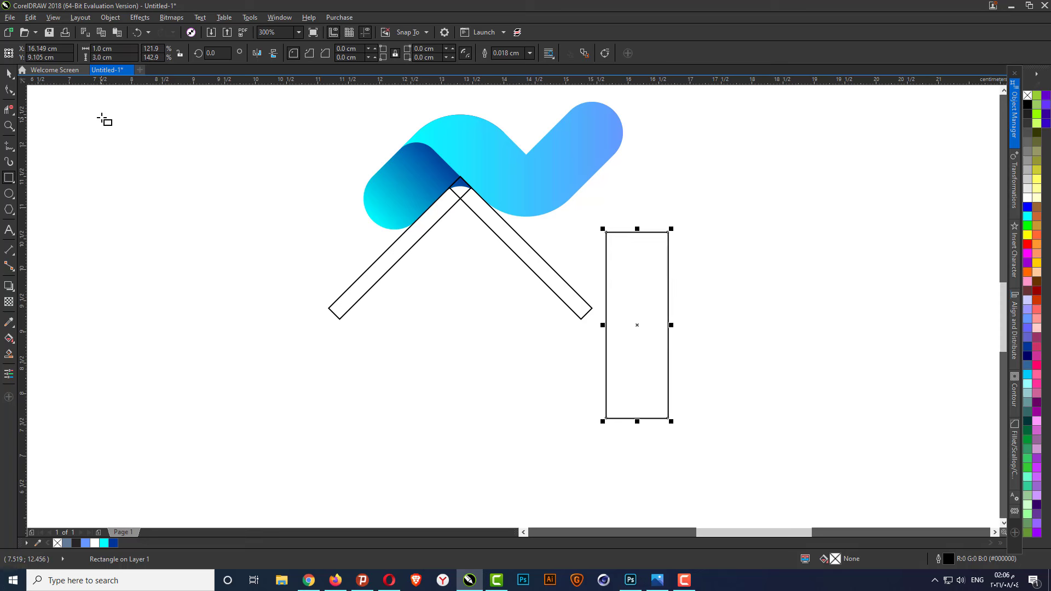
Rotate the 1 × 3 cm rectangle 45 degrees and snap its top corner to the inner junction of the two narrow rectangles.
{"action": "key", "text": "space"}
{"action": "left_click", "coordinate": [213, 52]}
{"action": "type", "text": "45"}
{"action": "key", "text": "Return"}
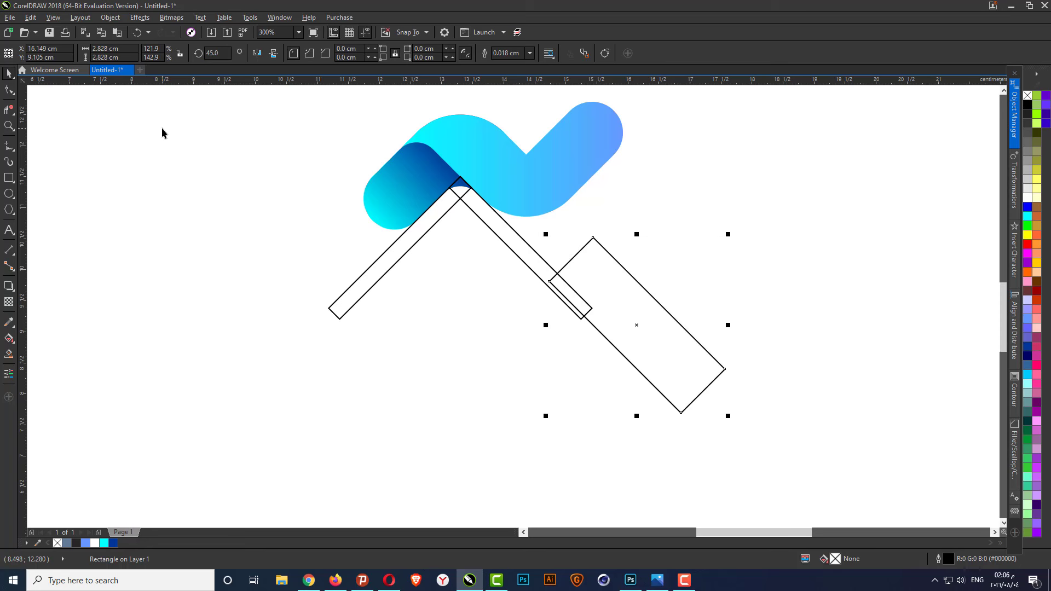
{"action": "left_click", "coordinate": [631, 302]}
{"action": "left_click", "coordinate": [595, 239]}
{"action": "left_click_drag", "start_coordinate": [593, 239], "coordinate": [460, 199]}
{"action": "left_click", "coordinate": [220, 330]}
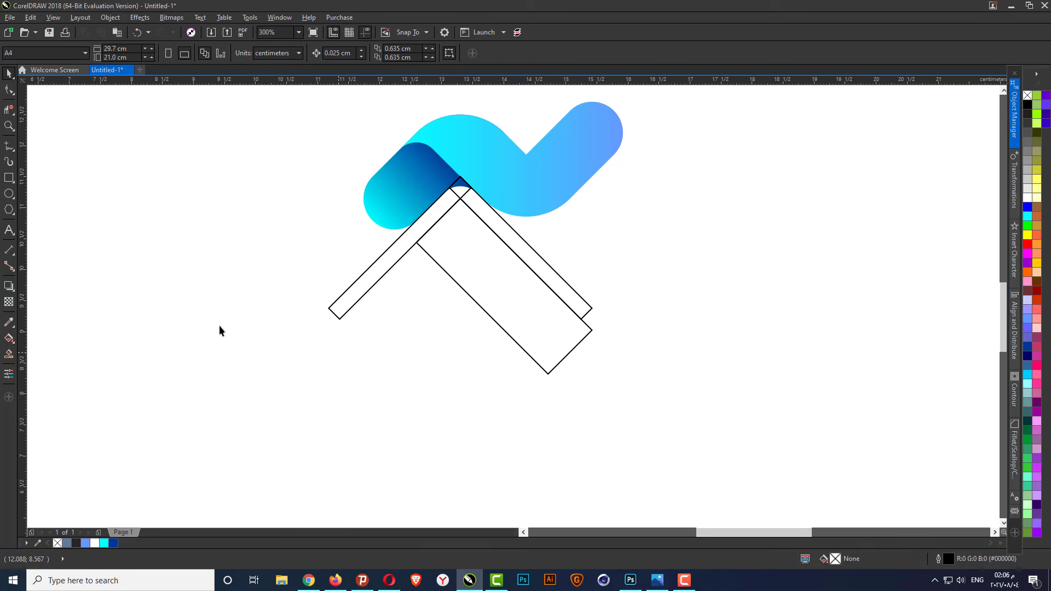
Draw another upright rectangle in the empty area beside the logo and size it 1 cm wide by 2.5 cm high.
{"action": "left_click", "coordinate": [9, 177]}
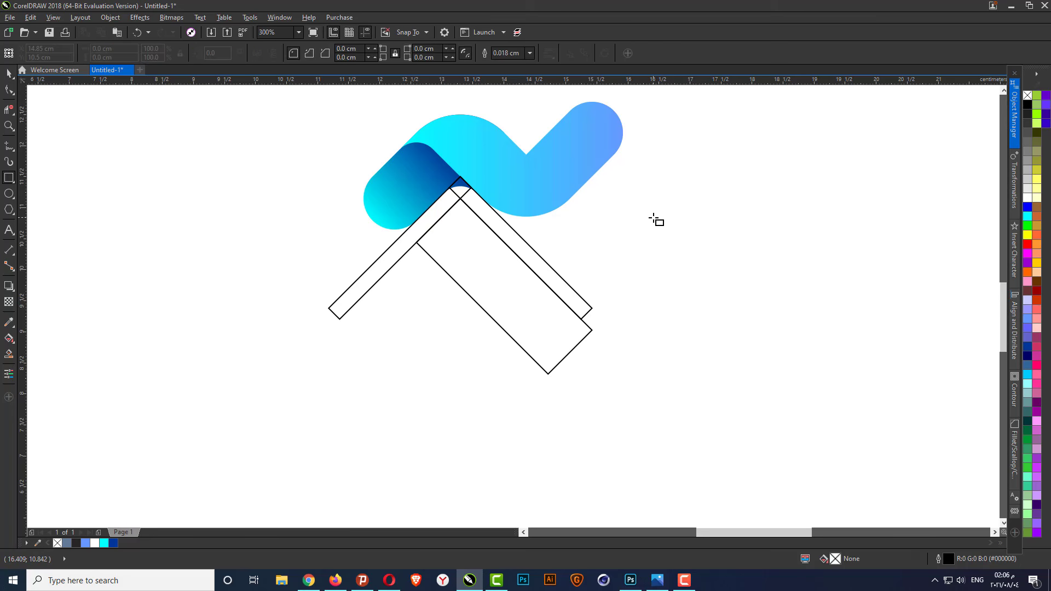
{"action": "left_click_drag", "start_coordinate": [653, 218], "coordinate": [697, 375]}
{"action": "double_click", "coordinate": [104, 49]}
{"action": "type", "text": "1cm"}
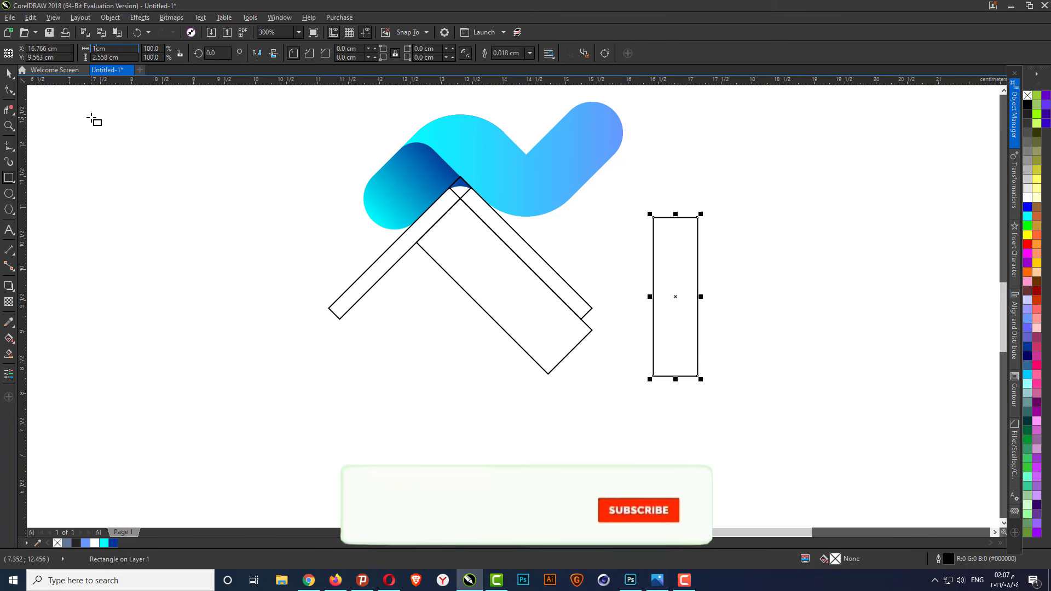
{"action": "key", "text": "Tab"}
{"action": "type", "text": "2.5"}
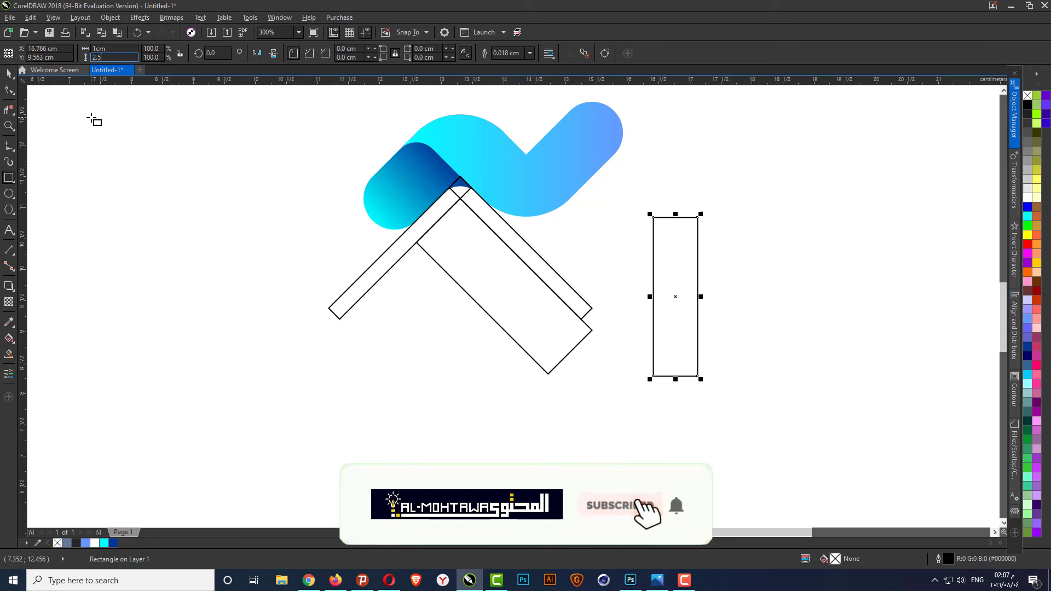
{"action": "key", "text": "Return"}
Rotate the 1 × 2.5 cm rectangle 45 degrees, mirror it horizontally, and snap its top corner to the narrow rectangles' inner junction.
{"action": "left_click", "coordinate": [9, 73]}
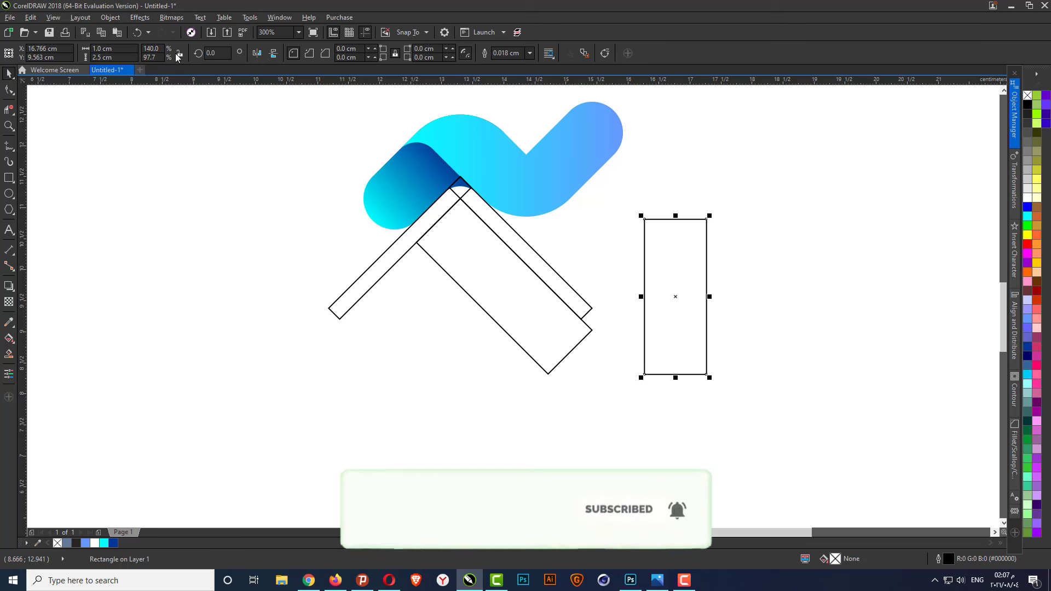
{"action": "type", "text": "45"}
{"action": "key", "text": "Return"}
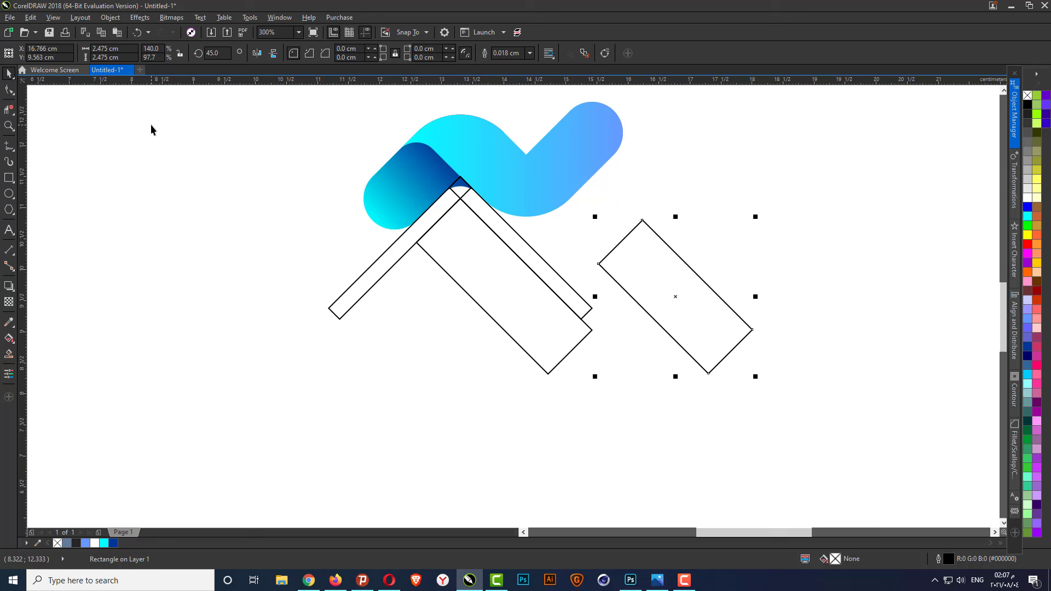
{"action": "left_click", "coordinate": [255, 54]}
{"action": "left_click_drag", "start_coordinate": [708, 221], "coordinate": [460, 199]}
{"action": "left_click", "coordinate": [690, 278]}
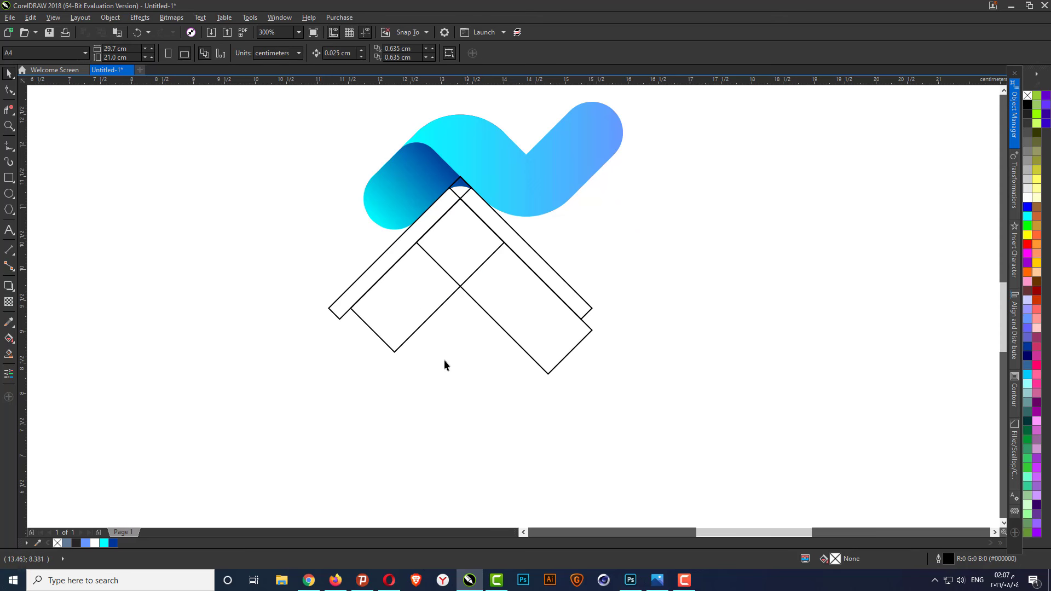
Duplicate the 2.5 cm slanted rectangle in place, mirror the copy horizontally, and align its bottom corner with the original's bottom corner.
{"action": "right_click", "coordinate": [406, 328]}
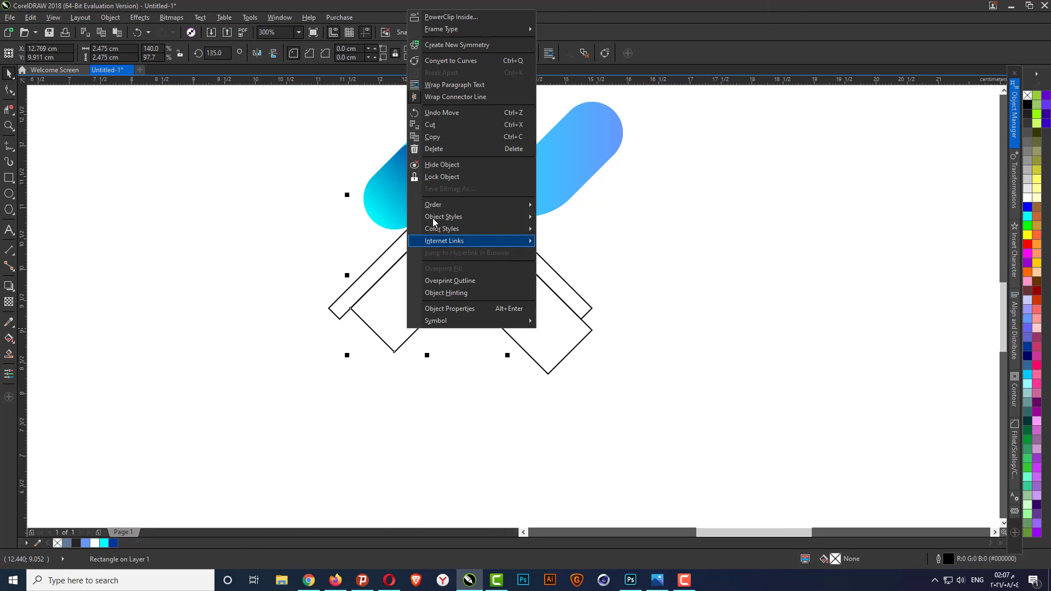
{"action": "left_click", "coordinate": [425, 136]}
{"action": "right_click", "coordinate": [310, 239]}
{"action": "left_click", "coordinate": [333, 324]}
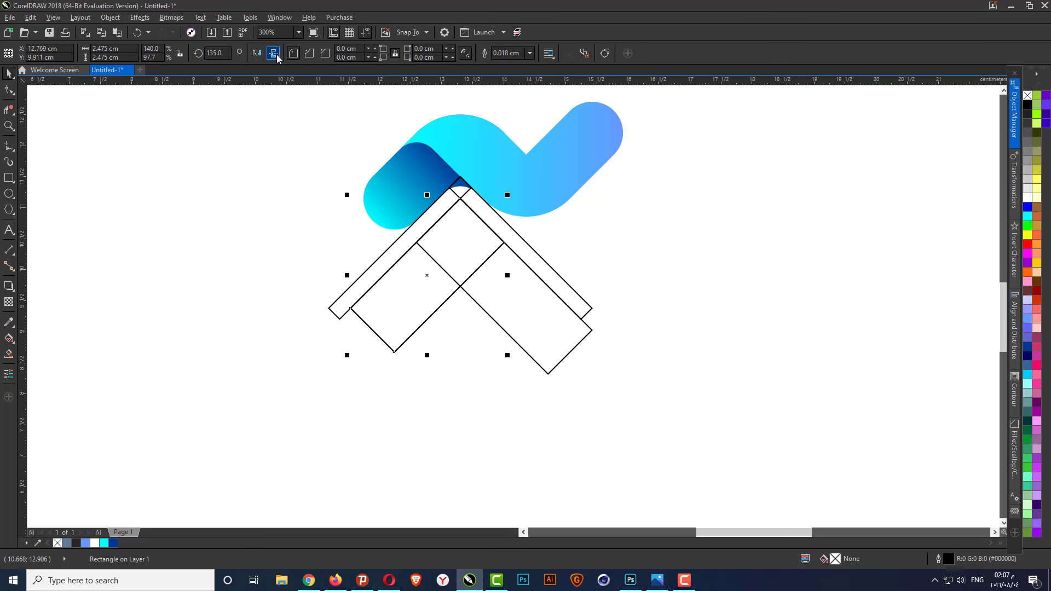
{"action": "left_click", "coordinate": [257, 53]}
{"action": "scroll", "coordinate": [391, 382], "scroll_direction": "up", "scroll_amount": 2}
{"action": "left_click_drag", "start_coordinate": [525, 319], "coordinate": [400, 325]}
{"action": "left_click", "coordinate": [446, 372]}
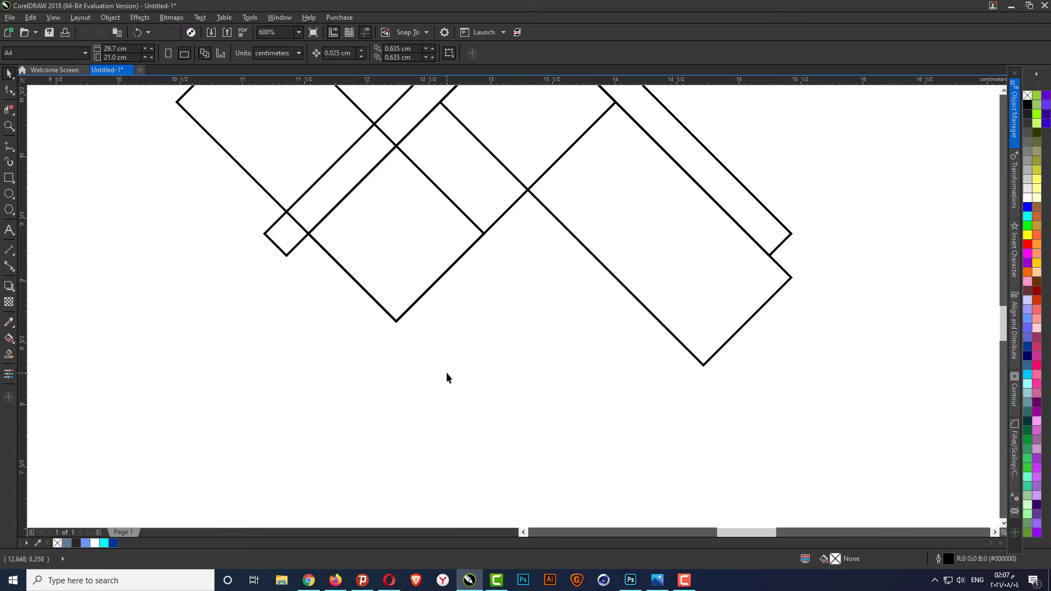
Delete the two narrow slanted guide rectangles.
{"action": "scroll", "coordinate": [409, 362], "scroll_direction": "down", "scroll_amount": 2}
{"action": "left_click", "coordinate": [591, 278]}
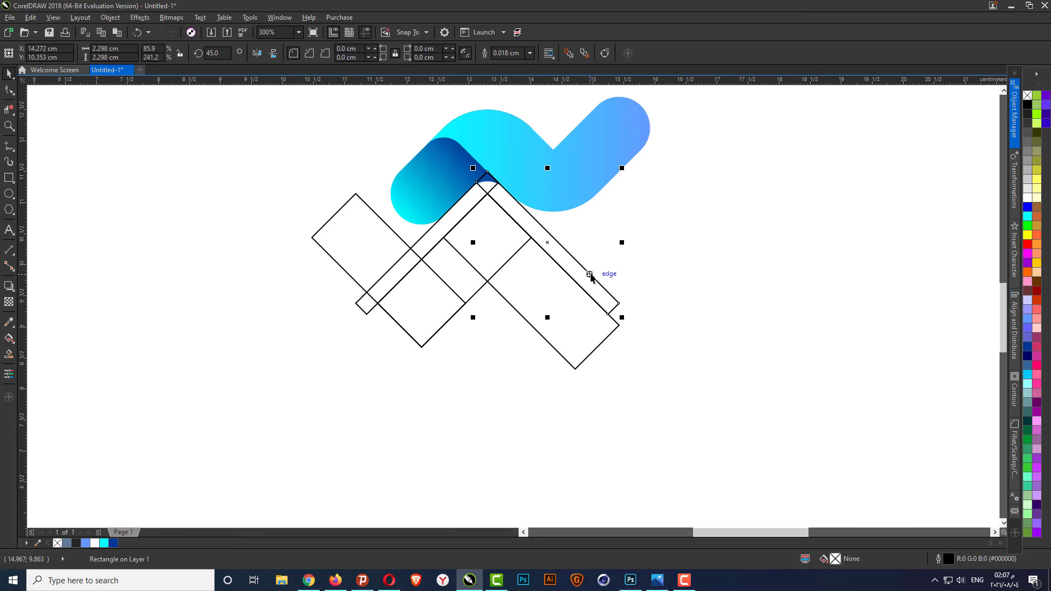
{"action": "key", "text": "Delete"}
{"action": "left_click", "coordinate": [446, 236]}
{"action": "key", "text": "Delete"}
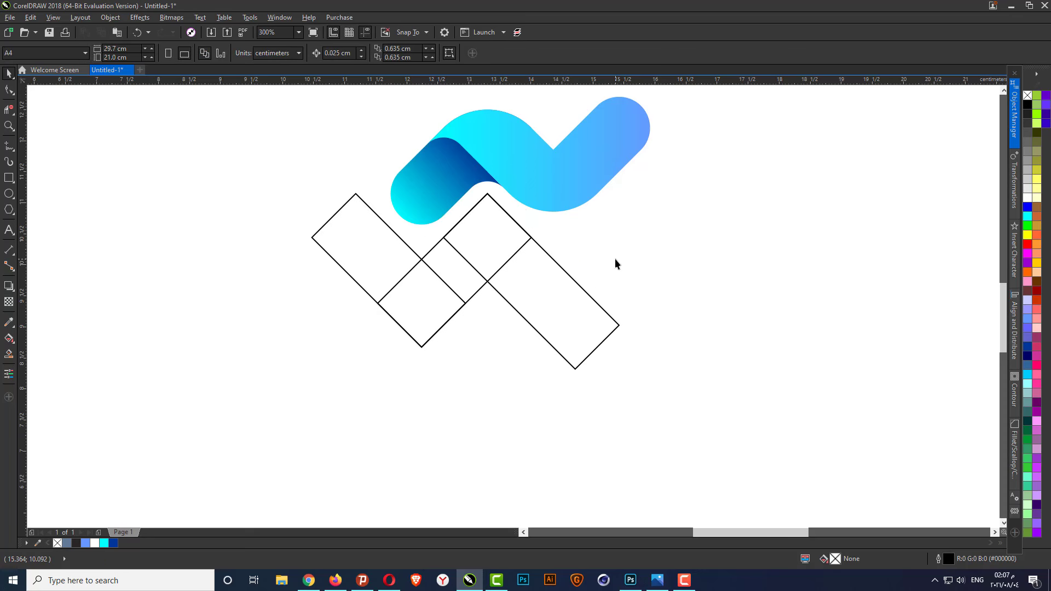
Unlock individual corner editing on the 3 cm slanted rectangle and round its rightmost corner to 1 cm.
{"action": "left_click", "coordinate": [581, 309]}
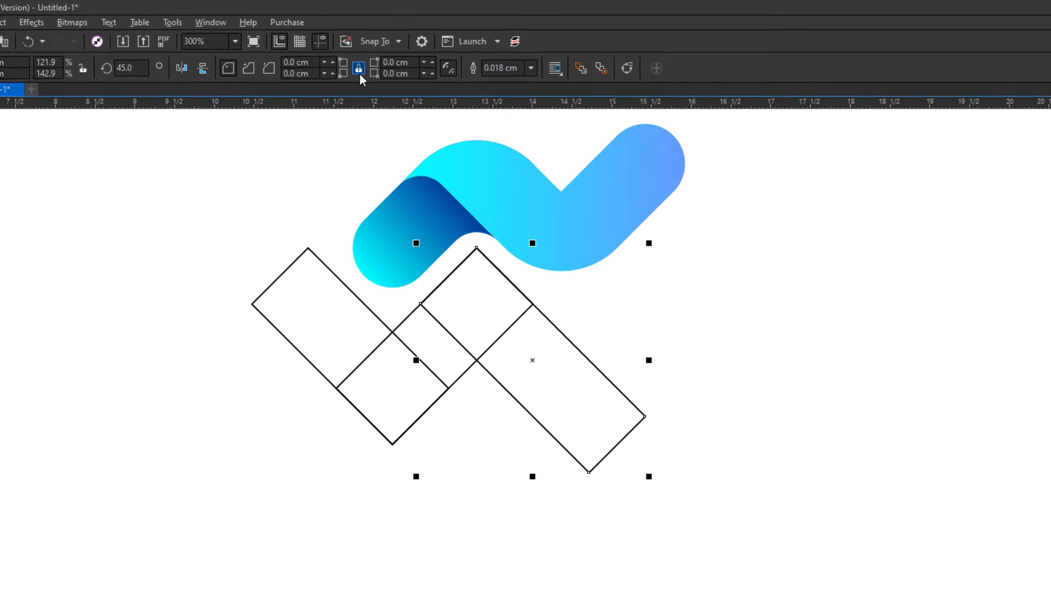
{"action": "left_click", "coordinate": [337, 80]}
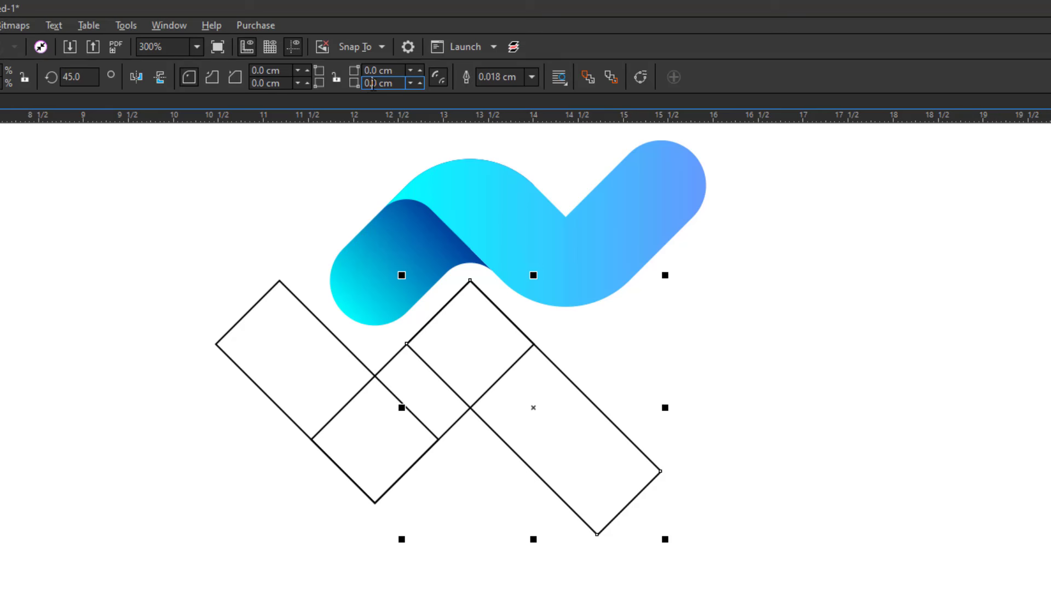
{"action": "type", "text": "1"}
{"action": "key", "text": "Return"}
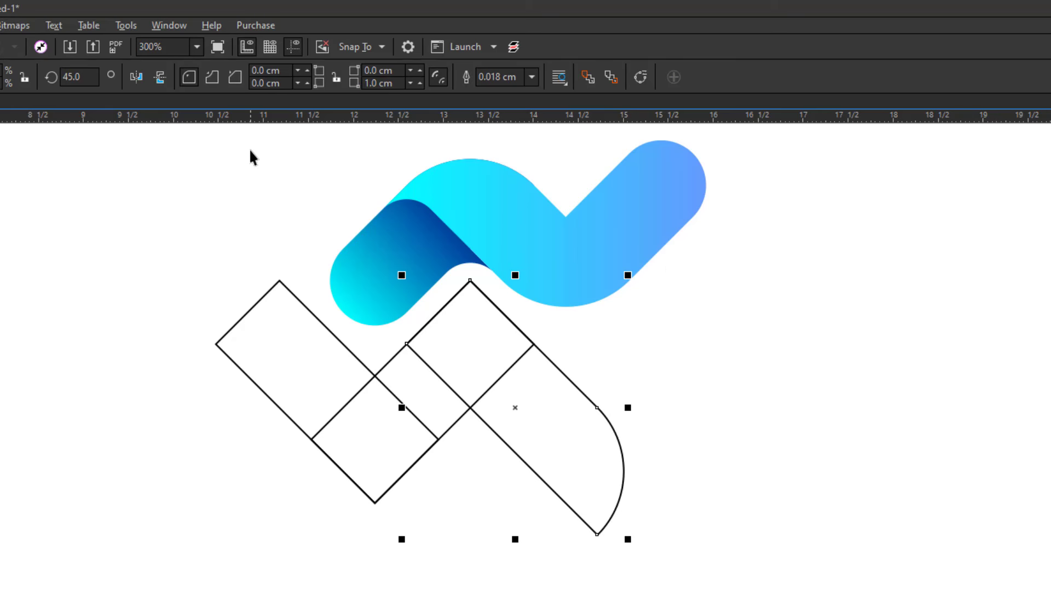
Try a 1 cm radius on the top corner of the 3 cm slanted rectangle.
{"action": "double_click", "coordinate": [371, 70]}
{"action": "type", "text": "1"}
{"action": "key", "text": "Return"}
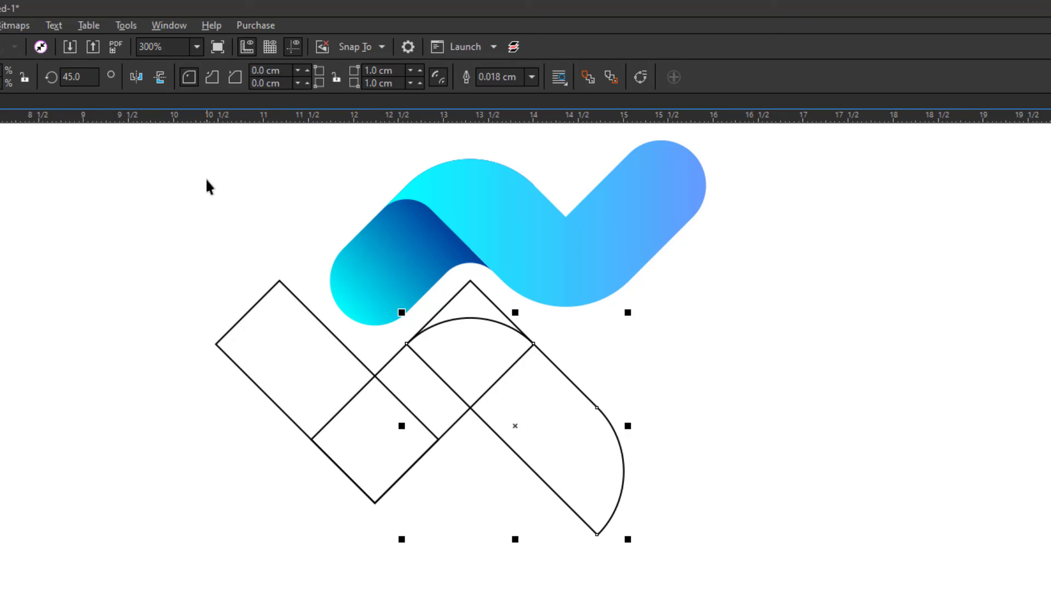
Round the 3 cm rectangle's top corner to 0.75 cm and its bottom corner to 1 cm, and deselect it.
{"action": "double_click", "coordinate": [371, 70]}
{"action": "type", "text": "0."}
{"action": "key", "text": "Return"}
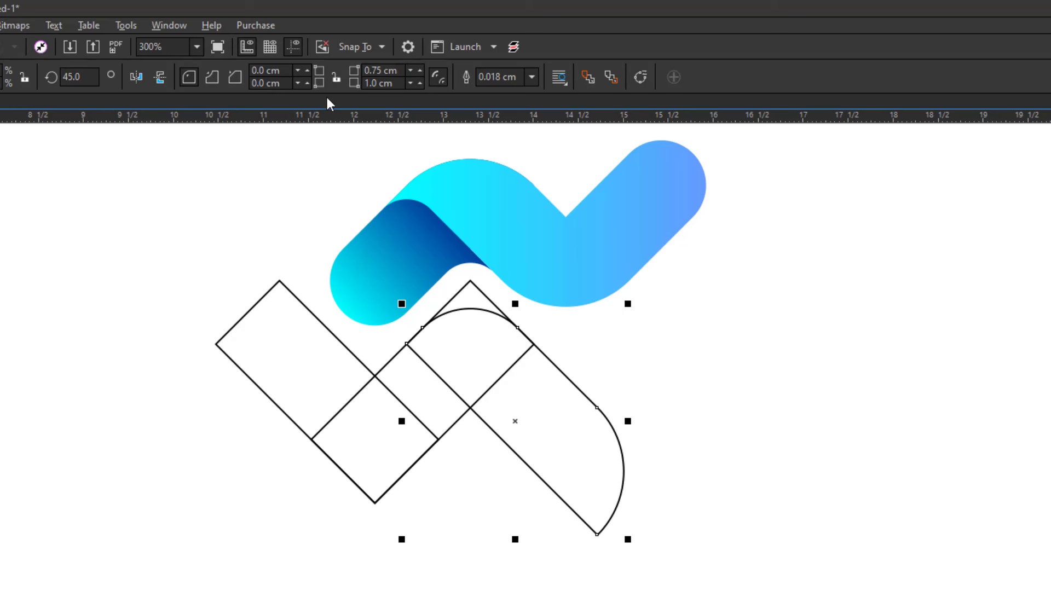
{"action": "left_click", "coordinate": [369, 70]}
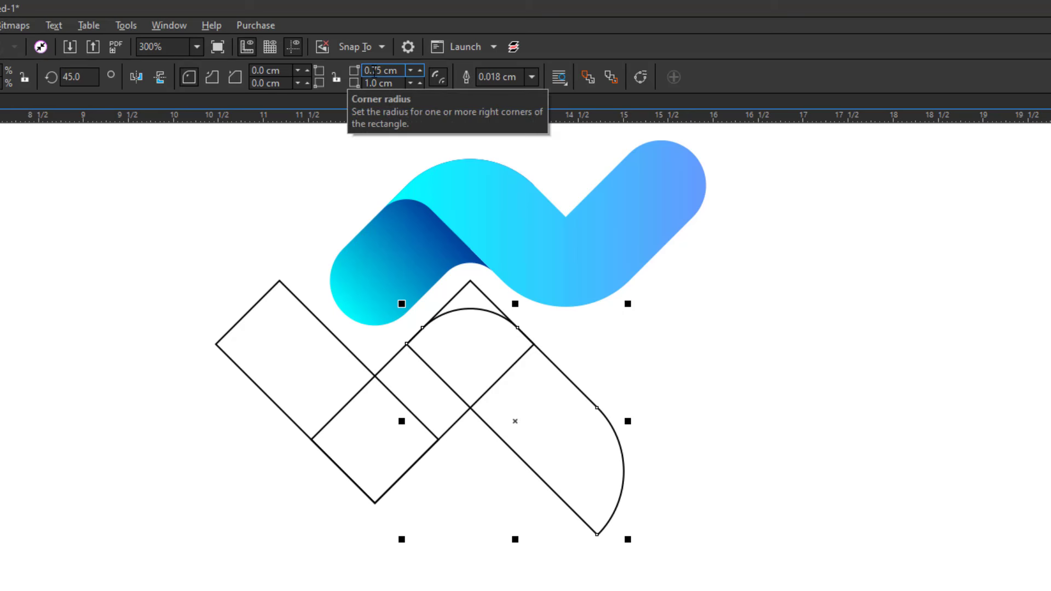
{"action": "left_click", "coordinate": [286, 84]}
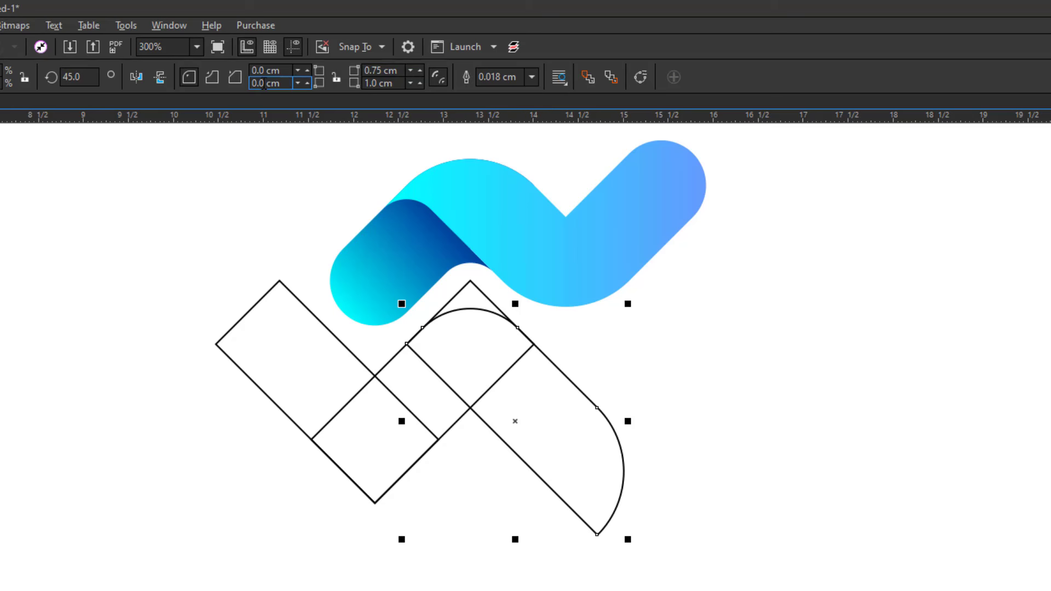
{"action": "double_click", "coordinate": [261, 83]}
{"action": "type", "text": "1"}
{"action": "key", "text": "Return"}
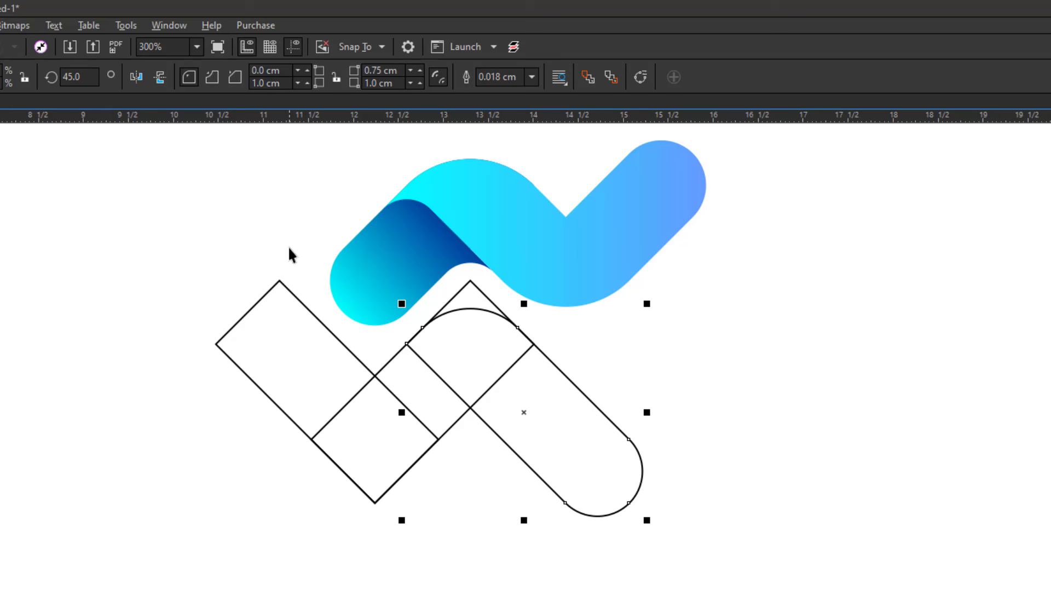
{"action": "left_click", "coordinate": [101, 261]}
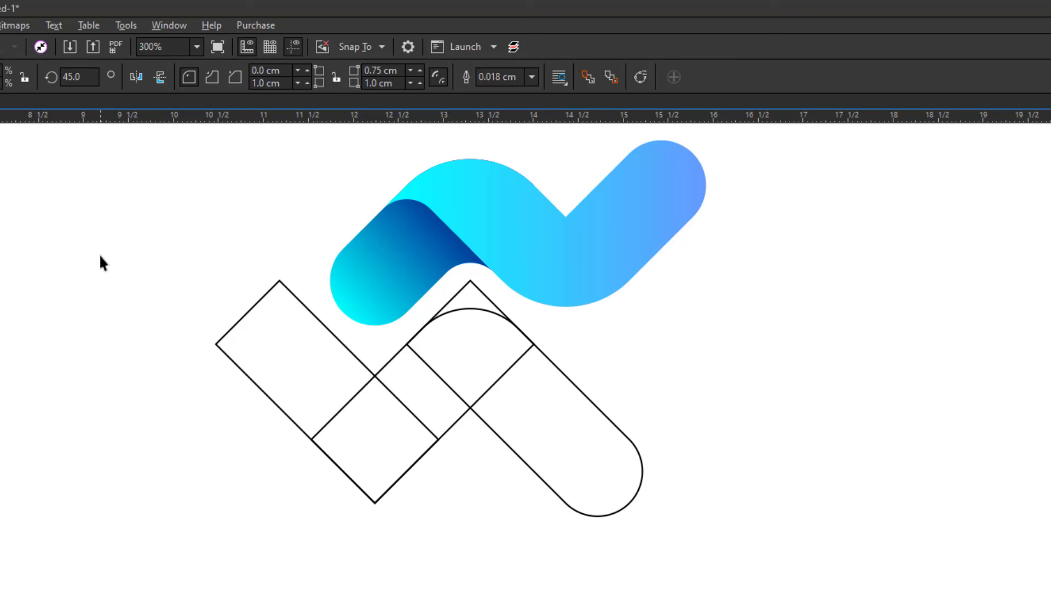
Round the middle slanted rectangle's top corner to 0.75 cm and its bottom corner to 1 cm, and deselect it.
{"action": "left_click", "coordinate": [414, 386]}
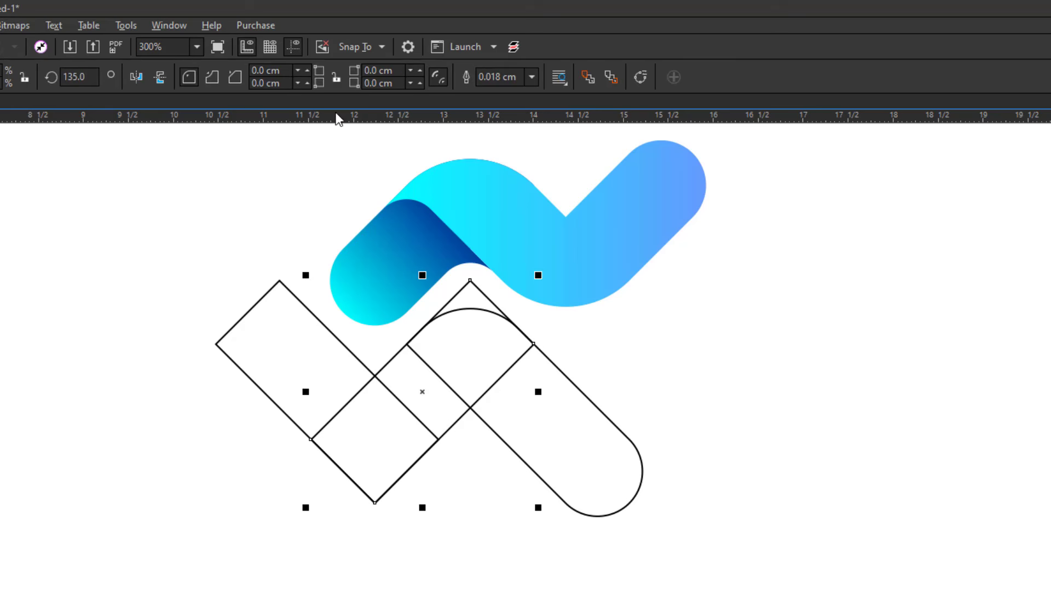
{"action": "double_click", "coordinate": [370, 71]}
{"action": "type", "text": "0.75"}
{"action": "key", "text": "Return"}
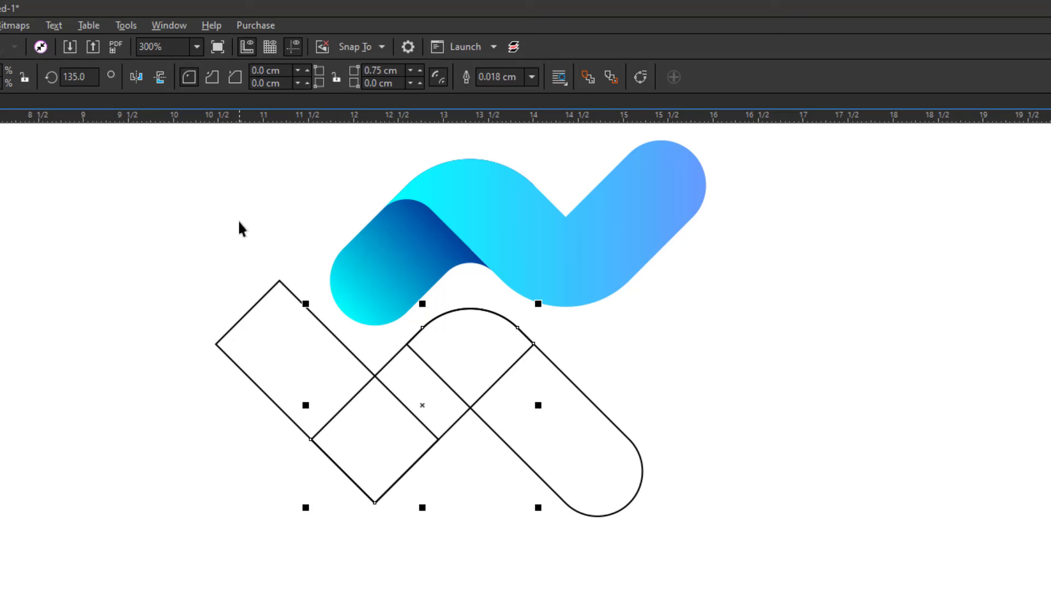
{"action": "double_click", "coordinate": [258, 83]}
{"action": "type", "text": "1"}
{"action": "key", "text": "Return"}
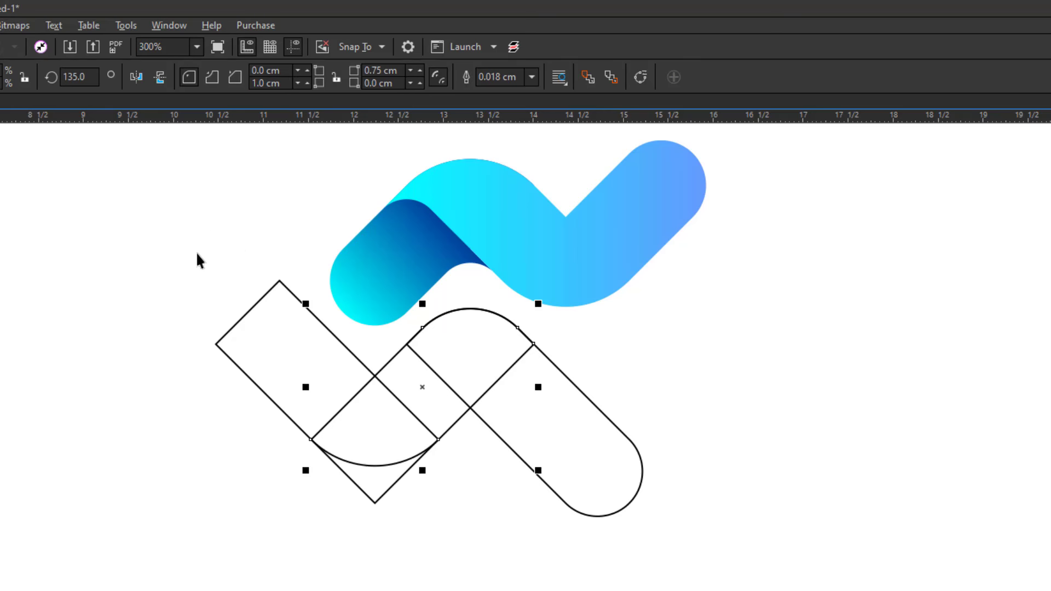
{"action": "left_click", "coordinate": [159, 330]}
Round the leftmost slanted rectangle's bottom corner and both corners of its upper end to 1 cm, and deselect it.
{"action": "left_click", "coordinate": [278, 347]}
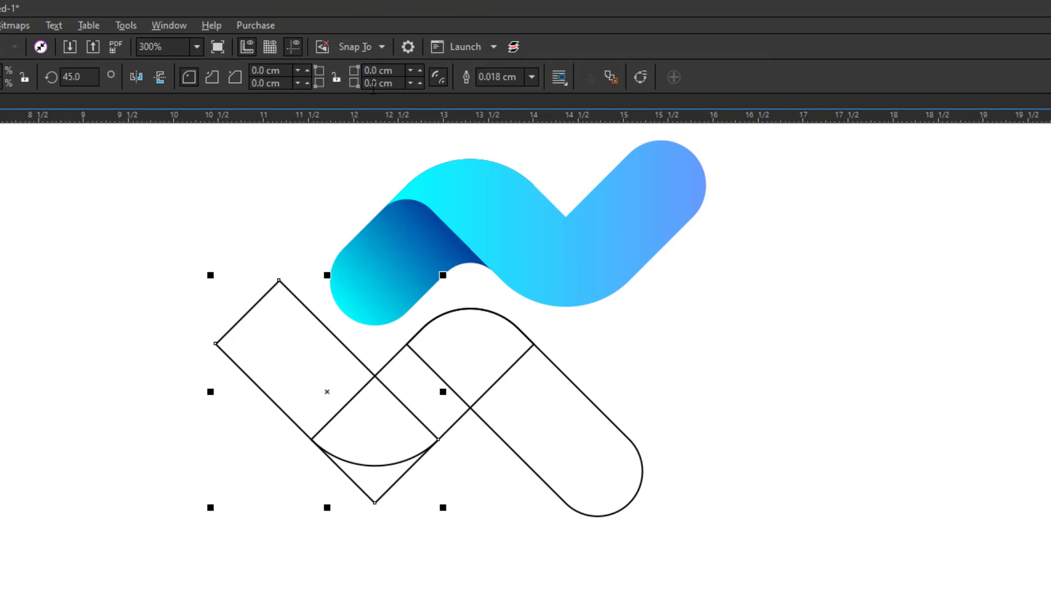
{"action": "double_click", "coordinate": [373, 83]}
{"action": "type", "text": "1"}
{"action": "key", "text": "Return"}
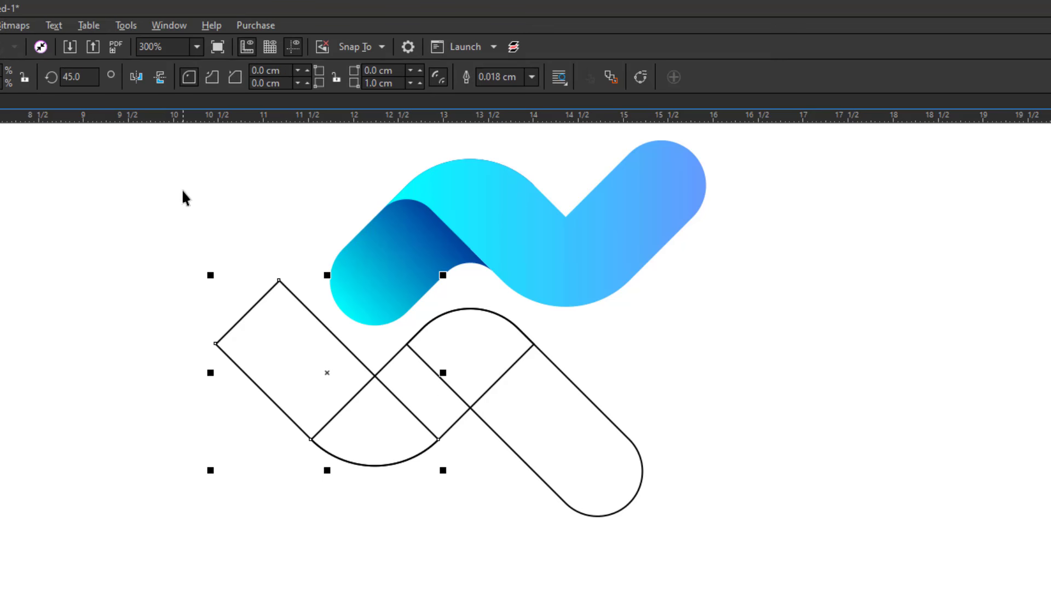
{"action": "double_click", "coordinate": [259, 71]}
{"action": "type", "text": "1"}
{"action": "key", "text": "Return"}
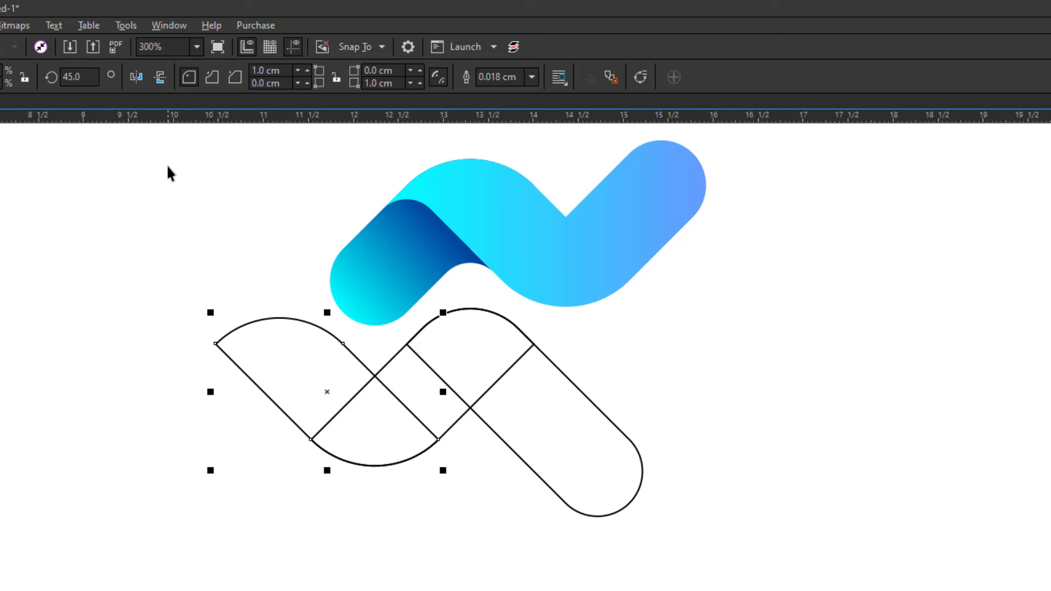
{"action": "double_click", "coordinate": [258, 83]}
{"action": "type", "text": "1"}
{"action": "key", "text": "Return"}
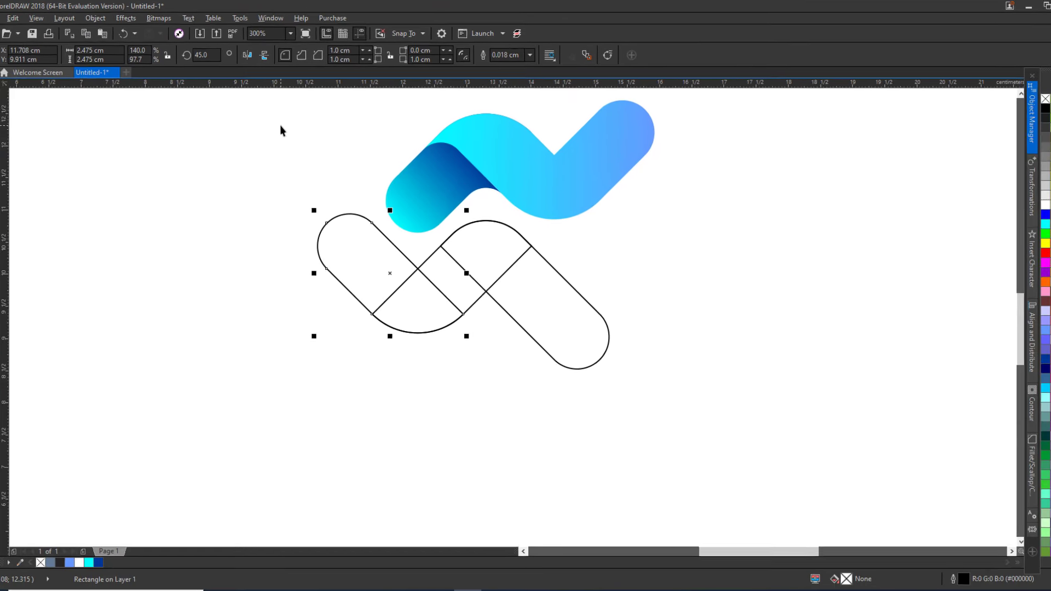
{"action": "left_click", "coordinate": [168, 264]}
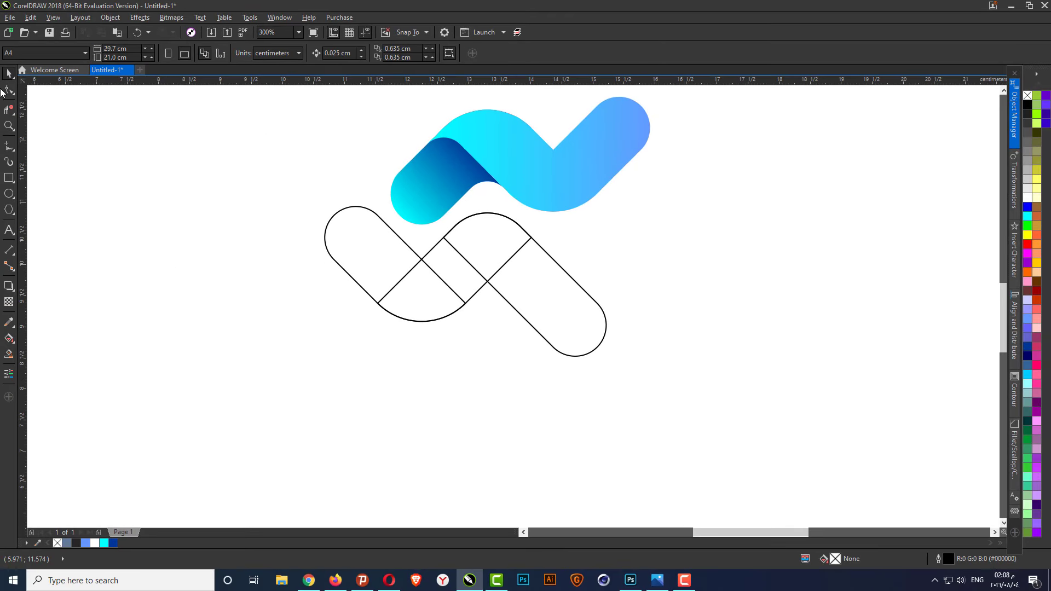
Weld the leftmost and middle slanted shapes of the lower zigzag into one outline and deselect it.
{"action": "left_click", "coordinate": [411, 245]}
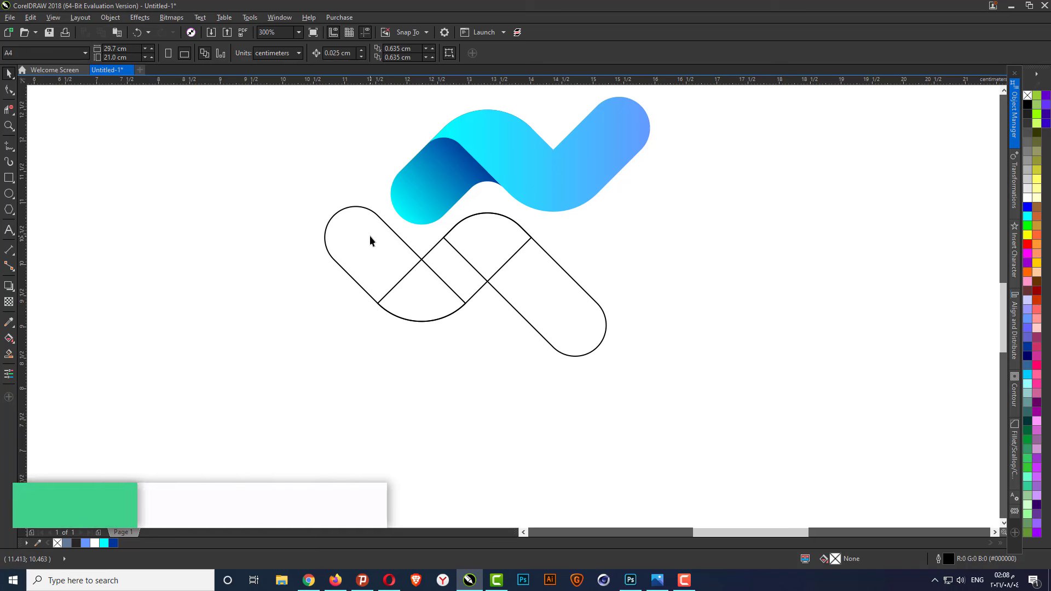
{"action": "left_click", "coordinate": [476, 285], "text": "shift"}
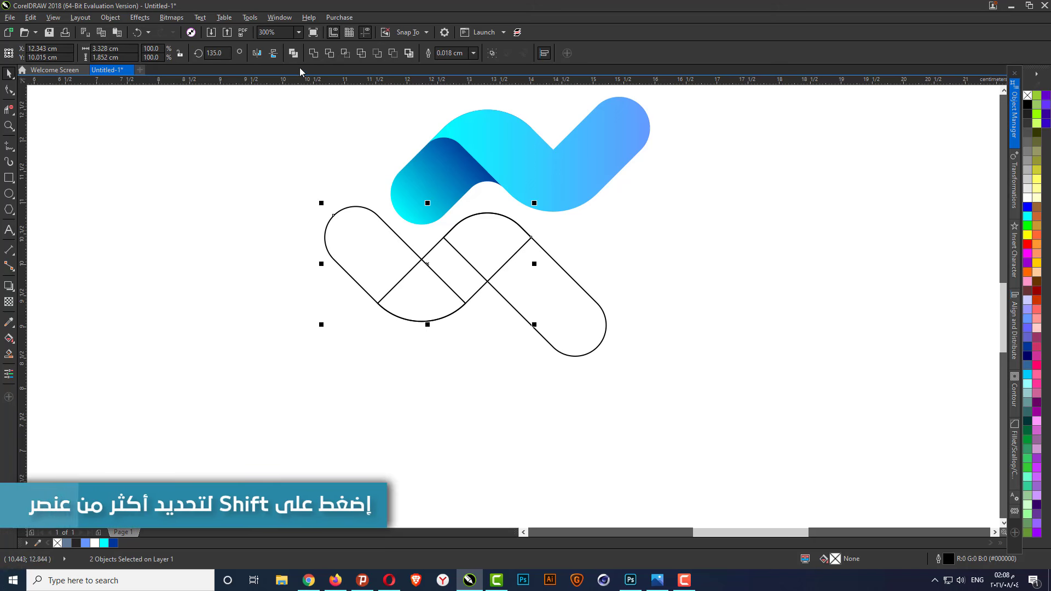
{"action": "left_click", "coordinate": [310, 53]}
{"action": "left_click", "coordinate": [254, 320]}
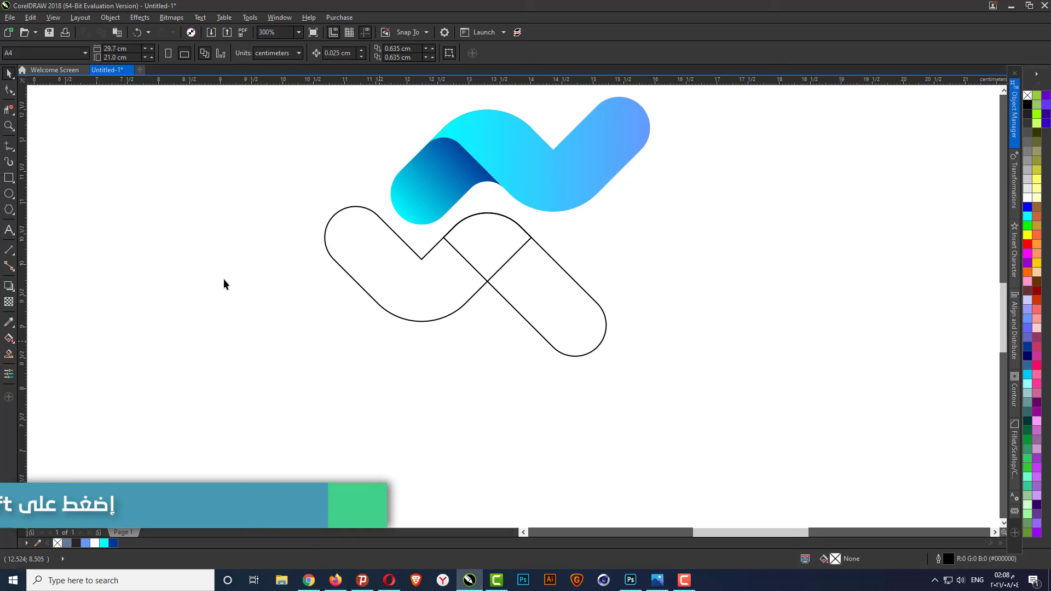
Draw an upright rectangle beside the lower zigzag and size it 0.75 cm wide by 2 cm high.
{"action": "left_click", "coordinate": [9, 178]}
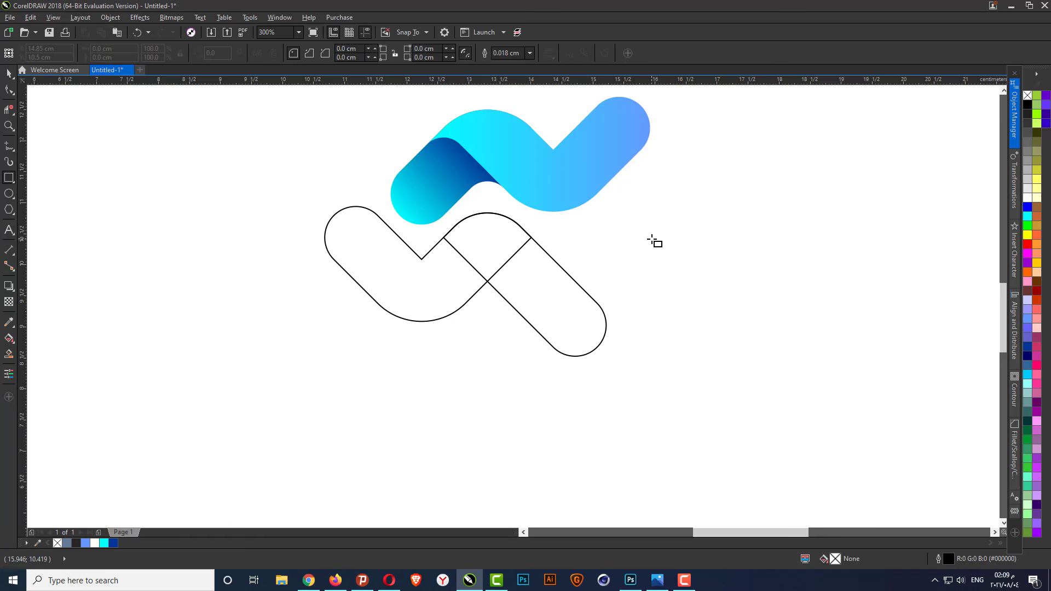
{"action": "left_click_drag", "start_coordinate": [650, 237], "coordinate": [680, 387]}
{"action": "left_click", "coordinate": [100, 48]}
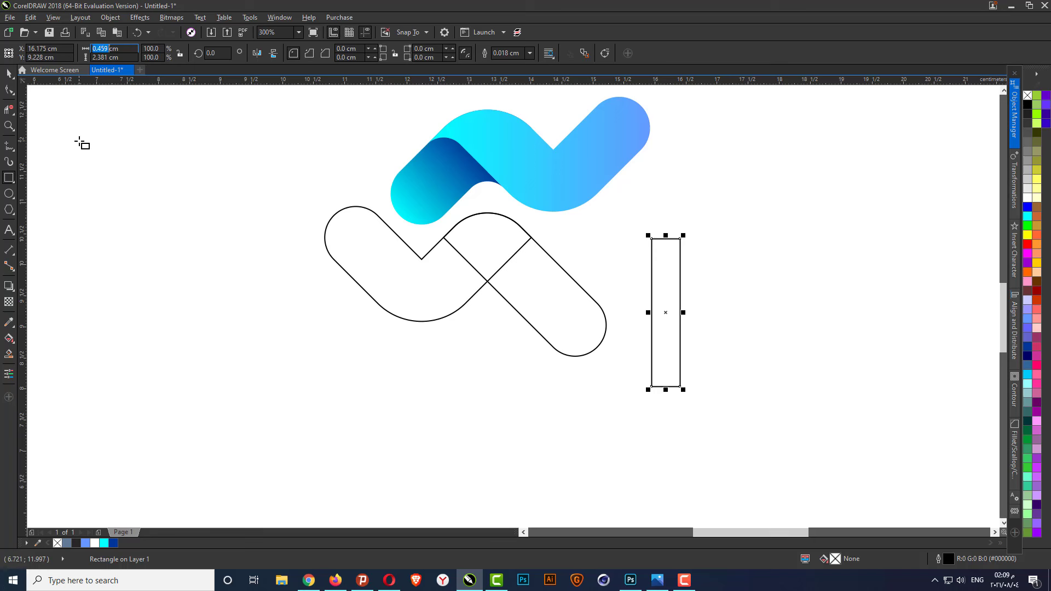
{"action": "type", "text": "0.75"}
{"action": "key", "text": "Return"}
{"action": "left_click", "coordinate": [100, 57]}
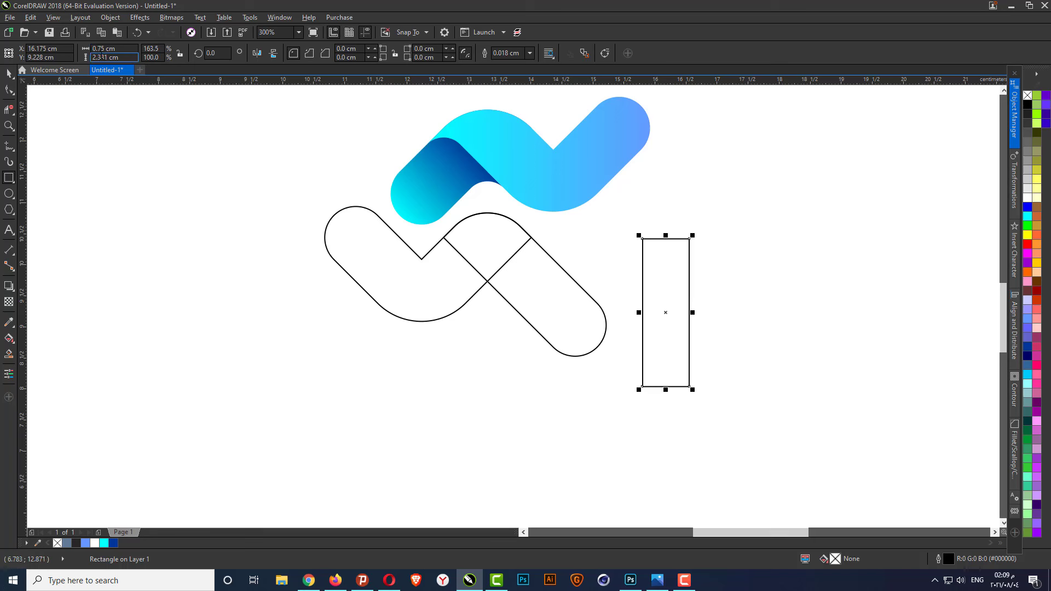
{"action": "type", "text": "2"}
{"action": "key", "text": "Return"}
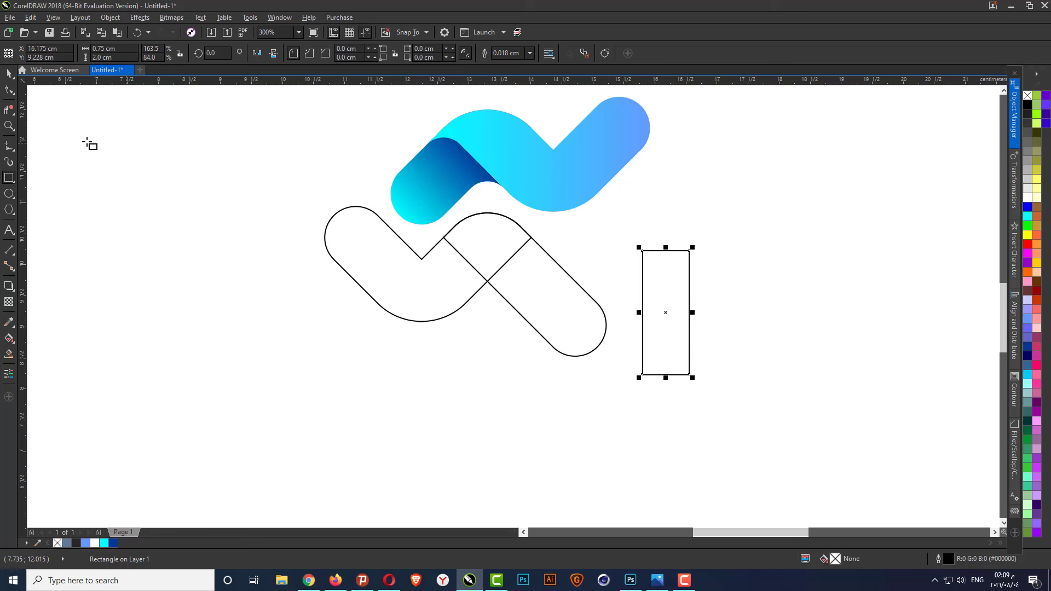
Rotate the 0.75 × 2 cm rectangle to 45 degrees.
{"action": "left_click", "coordinate": [209, 53]}
{"action": "left_click_drag", "start_coordinate": [215, 53], "coordinate": [131, 113]}
{"action": "type", "text": "45"}
{"action": "key", "text": "Return"}
{"action": "left_click", "coordinate": [9, 73]}
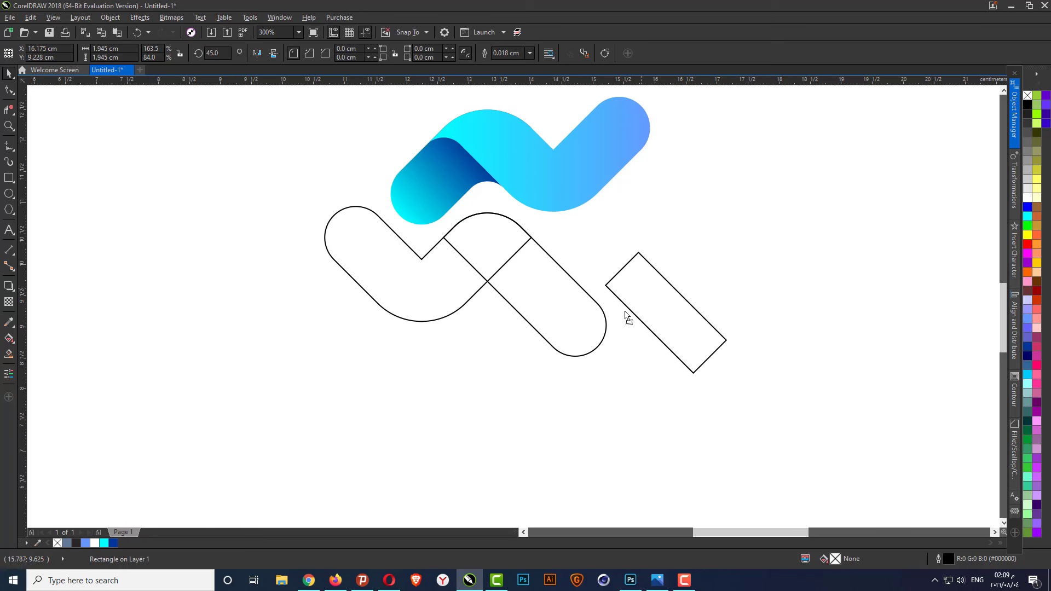
Mirror the small rectangle horizontally and snap its top corner to the crossing point below the zigzag's middle.
{"action": "left_click_drag", "start_coordinate": [624, 311], "coordinate": [471, 345]}
{"action": "scroll", "coordinate": [491, 323], "scroll_direction": "up", "scroll_amount": 1}
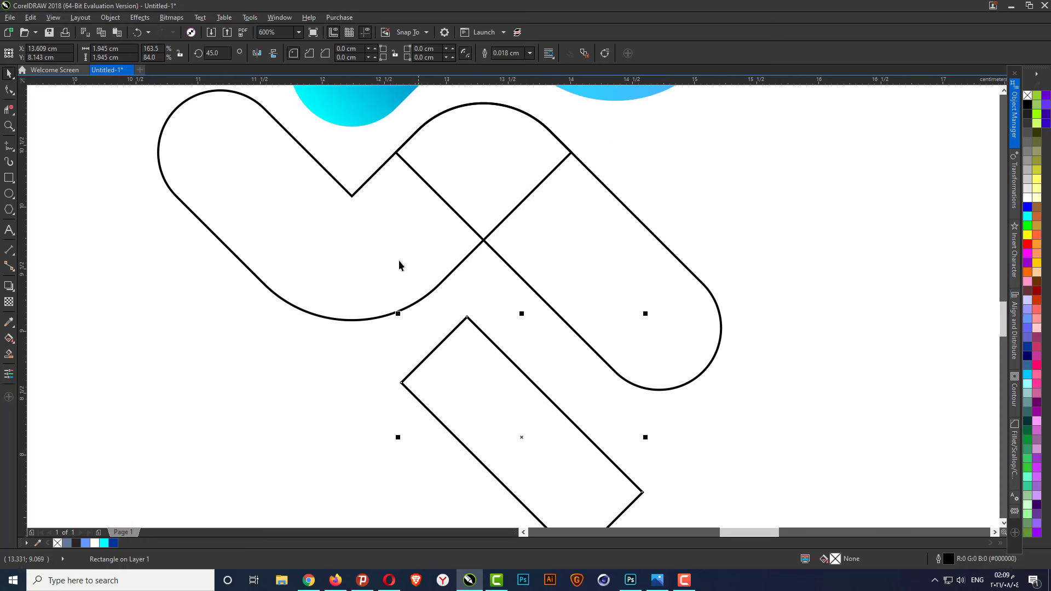
{"action": "left_click", "coordinate": [258, 55]}
{"action": "left_click", "coordinate": [719, 434]}
{"action": "left_click", "coordinate": [576, 318]}
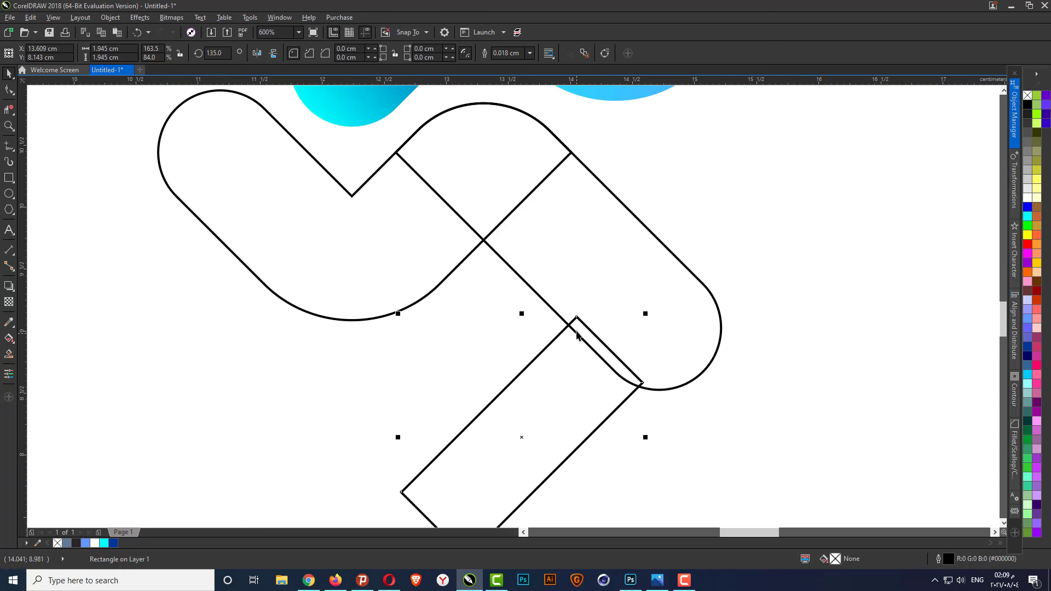
{"action": "left_click_drag", "start_coordinate": [576, 318], "coordinate": [484, 246]}
Duplicate the small rectangle, mirror the copy horizontally, snap its top corner to the junction on the long shape's upper edge, and deselect it.
{"action": "right_click", "coordinate": [421, 348]}
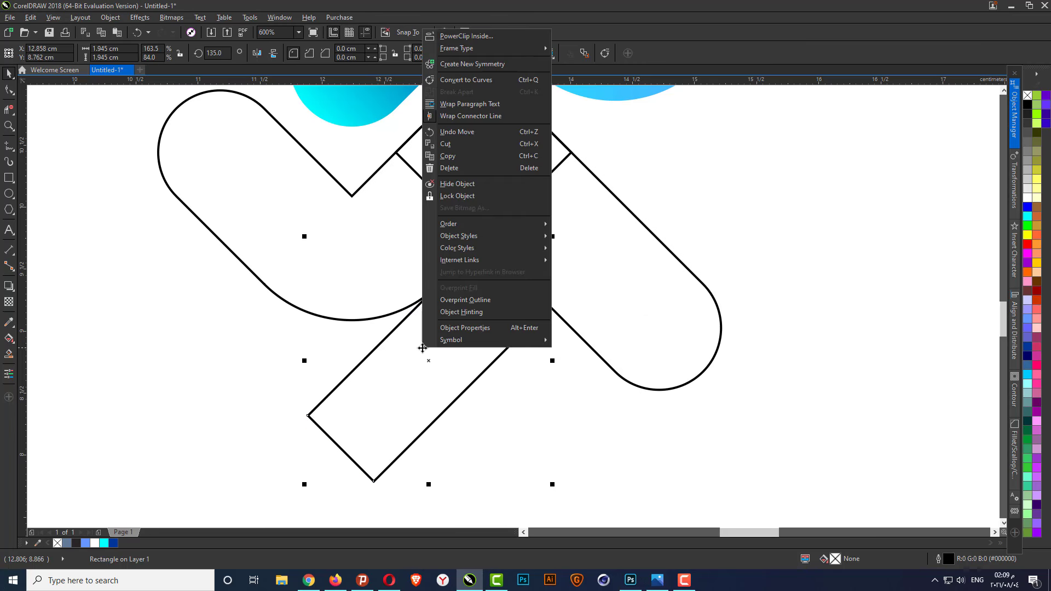
{"action": "left_click", "coordinate": [456, 155]}
{"action": "right_click", "coordinate": [563, 403]}
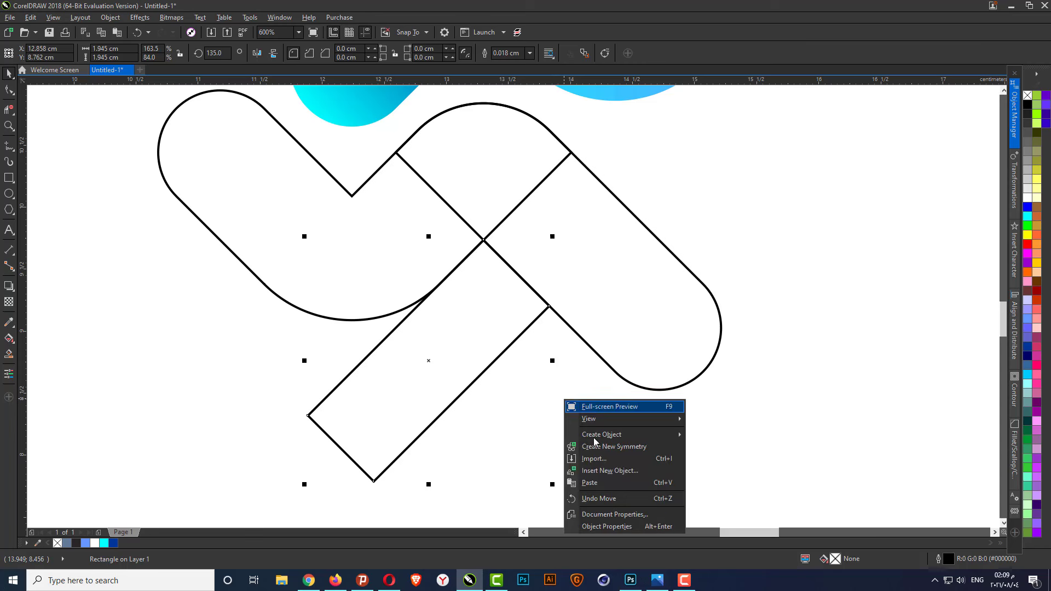
{"action": "left_click", "coordinate": [600, 479]}
{"action": "left_click_drag", "start_coordinate": [467, 369], "coordinate": [584, 402]}
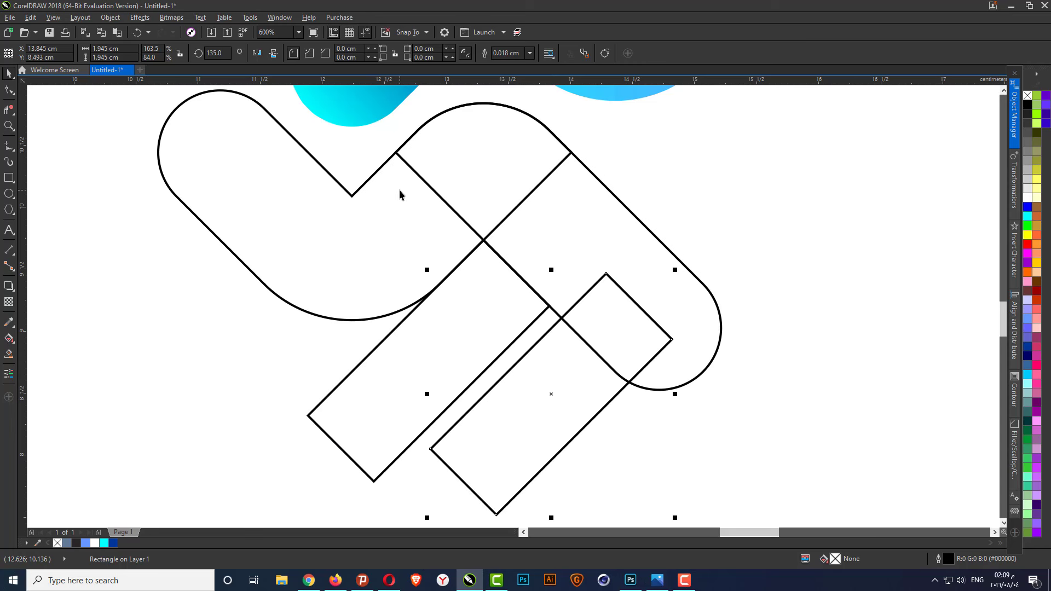
{"action": "left_click", "coordinate": [256, 53]}
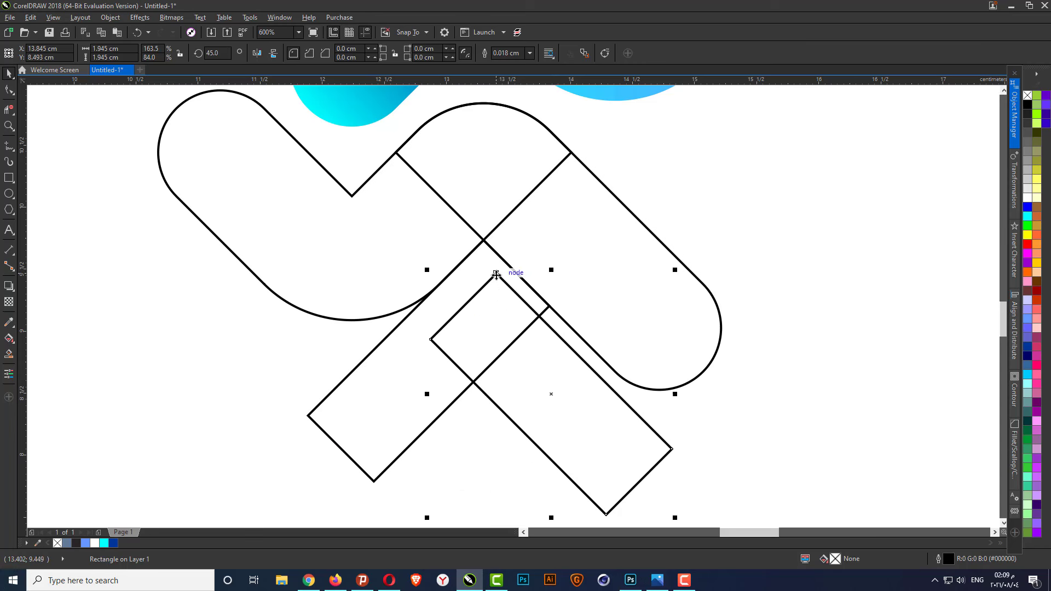
{"action": "left_click_drag", "start_coordinate": [497, 274], "coordinate": [570, 152]}
{"action": "left_click", "coordinate": [675, 157]}
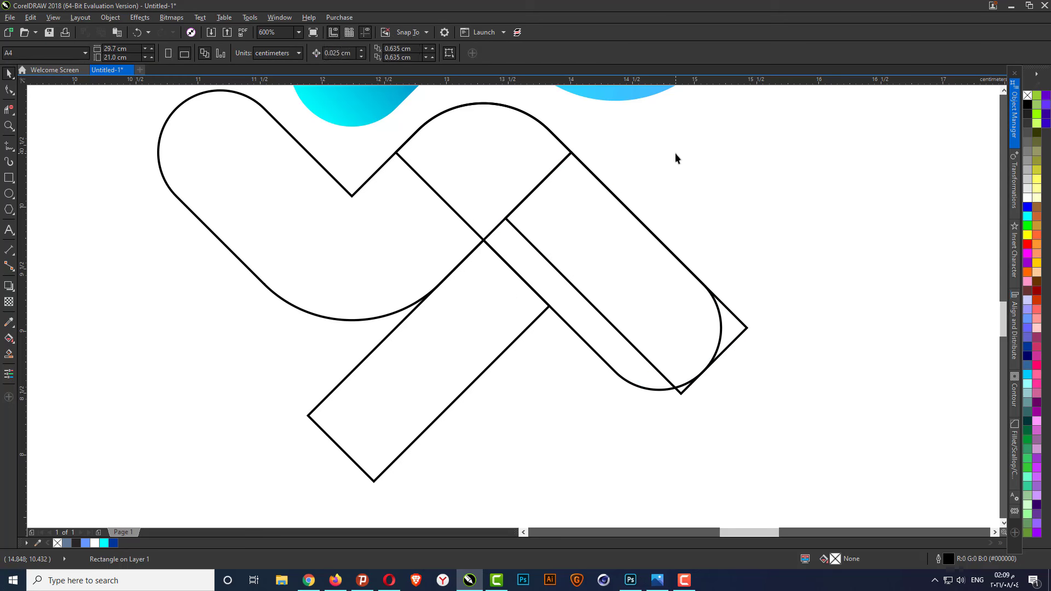
Fully round all corners of the small rectangle below the crossing to 0.375 cm and deselect it.
{"action": "left_click", "coordinate": [467, 304]}
{"action": "key", "text": "F10"}
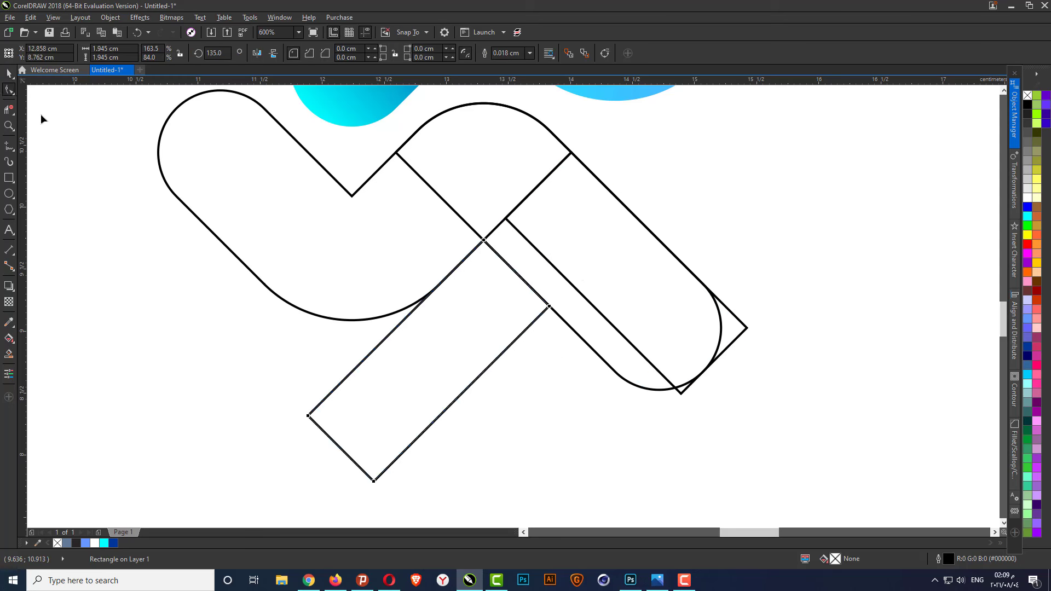
{"action": "left_click_drag", "start_coordinate": [478, 336], "coordinate": [437, 321]}
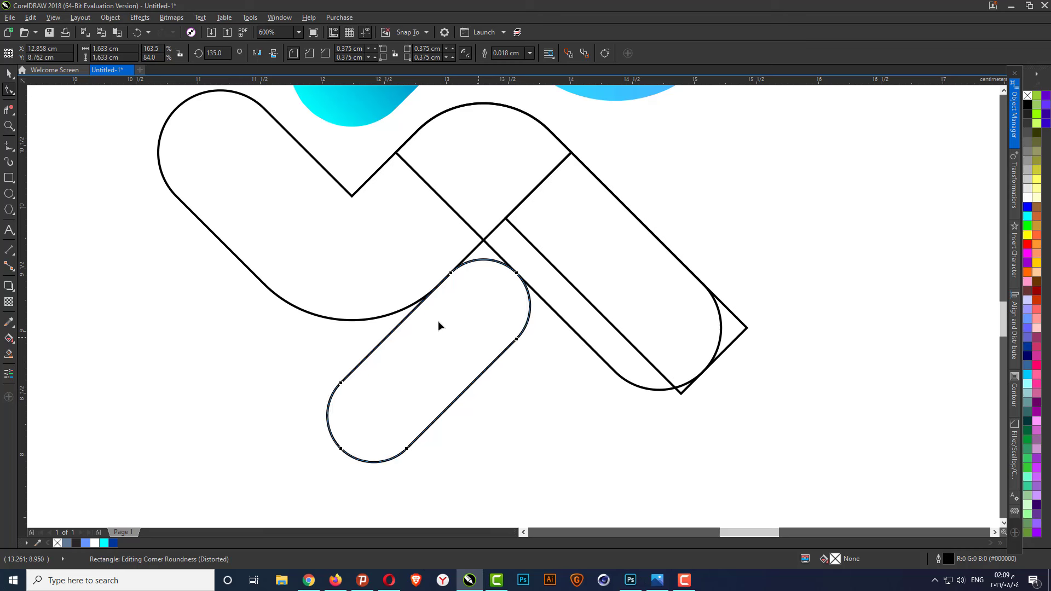
{"action": "left_click", "coordinate": [12, 74]}
{"action": "left_click", "coordinate": [713, 176]}
Fully round all corners of the small rectangle inside the long slanted shape to 0.375 cm.
{"action": "left_click", "coordinate": [740, 323]}
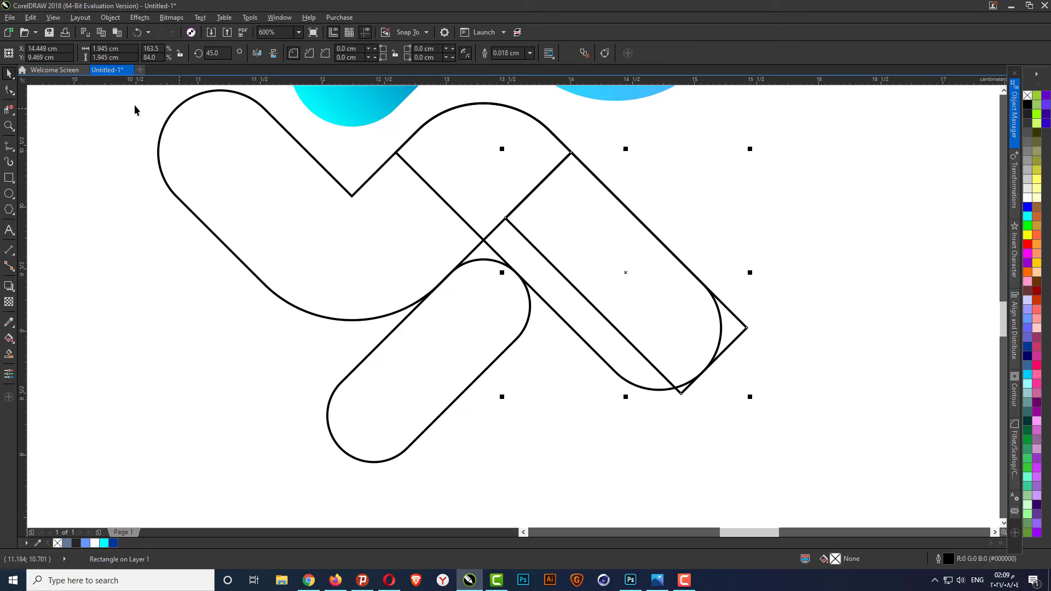
{"action": "left_click", "coordinate": [10, 89]}
{"action": "left_click_drag", "start_coordinate": [571, 154], "coordinate": [549, 225]}
{"action": "left_click", "coordinate": [8, 74]}
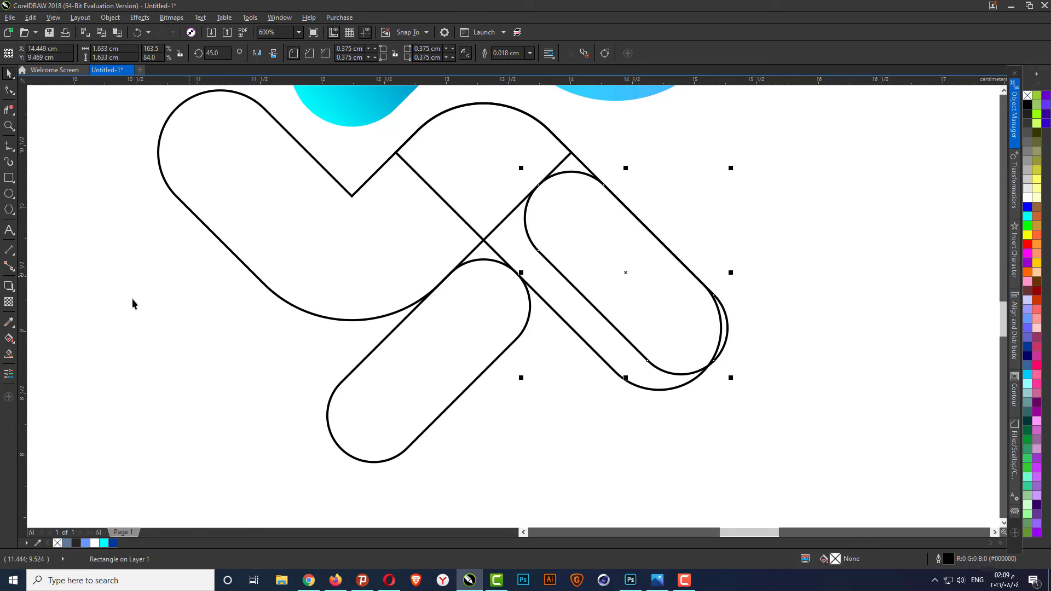
Create filled pieces with Smart Fill from the two small triangular gaps above the rounded rectangles' upper ends.
{"action": "left_click", "coordinate": [9, 354]}
{"action": "left_click", "coordinate": [481, 254]}
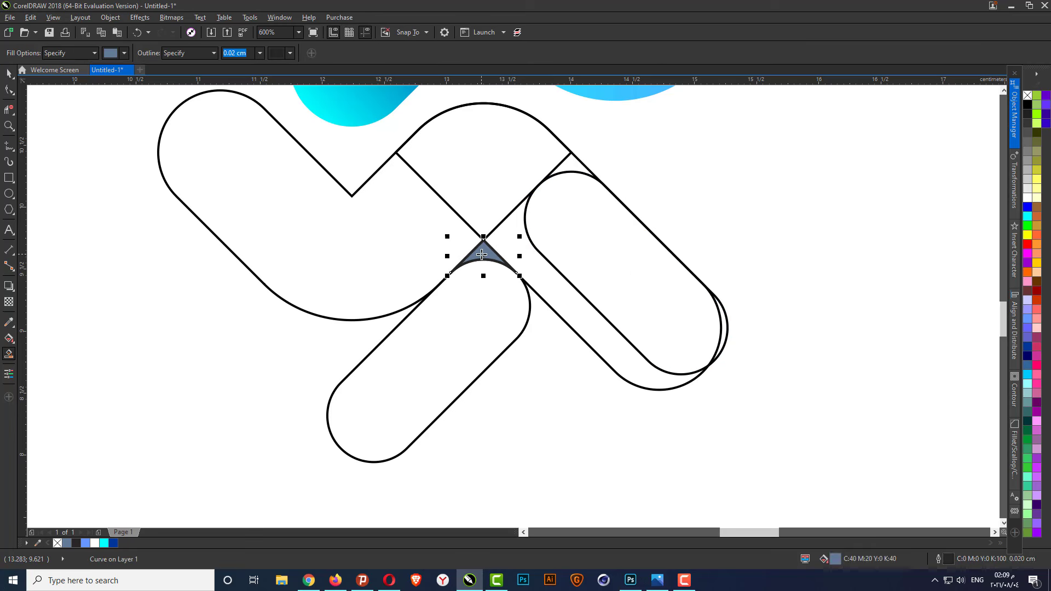
{"action": "left_click", "coordinate": [575, 164]}
{"action": "key", "text": "space"}
Delete both small rounded rectangles, keeping the two triangular filler pieces.
{"action": "left_click", "coordinate": [464, 331]}
{"action": "key", "text": "Delete"}
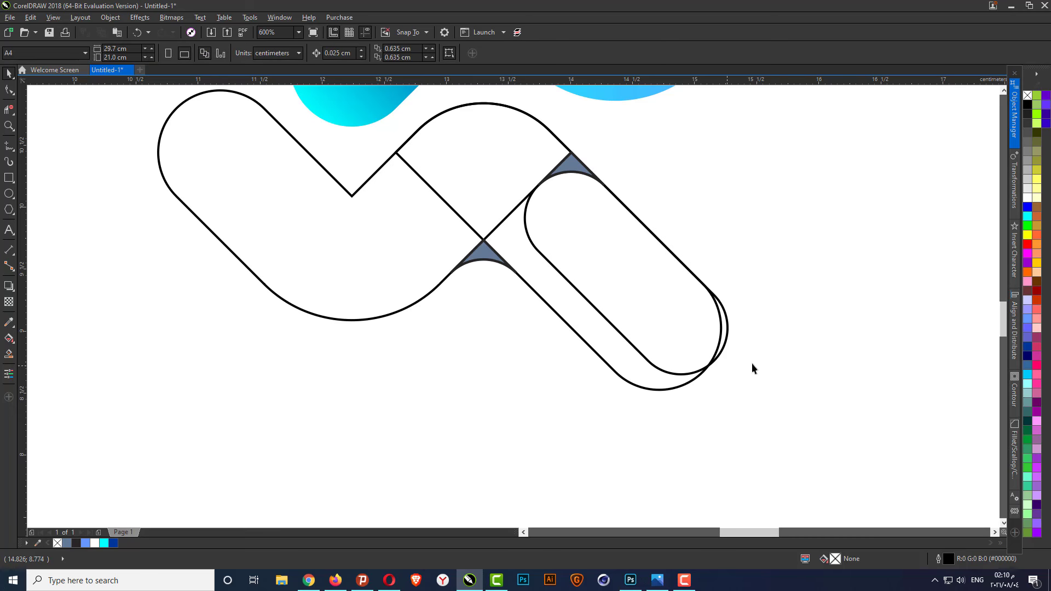
{"action": "left_click", "coordinate": [728, 329]}
{"action": "key", "text": "Delete"}
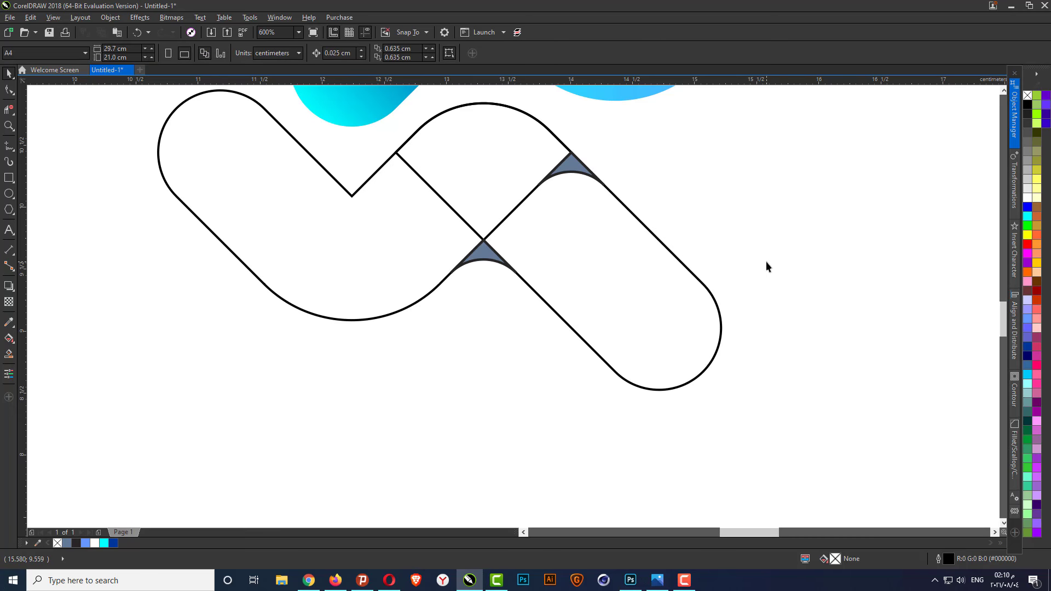
Weld the lower triangular filler piece to the long slanted shape and deselect the result.
{"action": "left_click", "coordinate": [483, 270]}
{"action": "left_click", "coordinate": [557, 265], "text": "shift"}
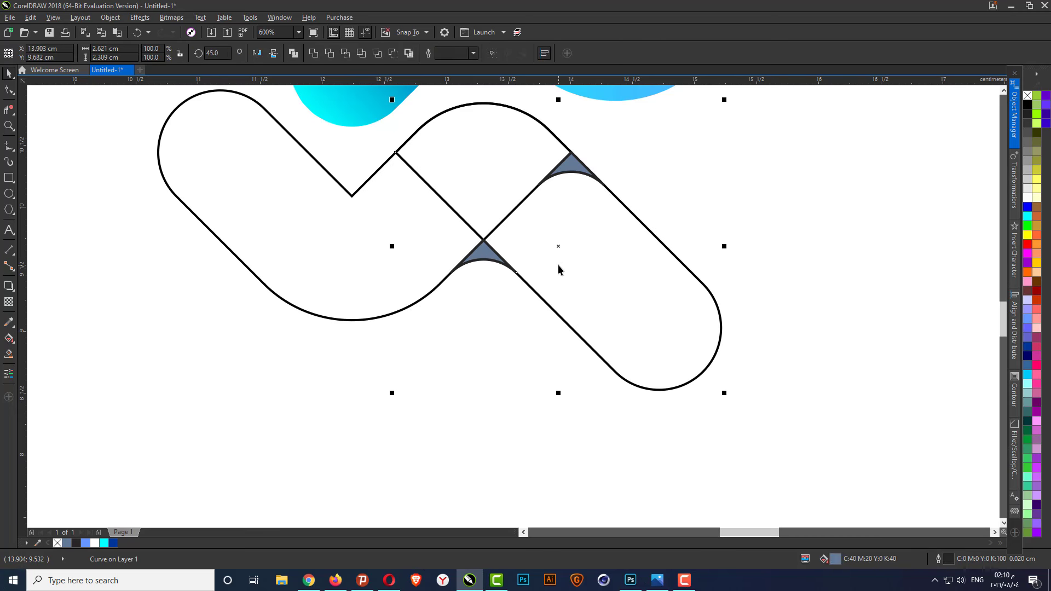
{"action": "left_click", "coordinate": [313, 53]}
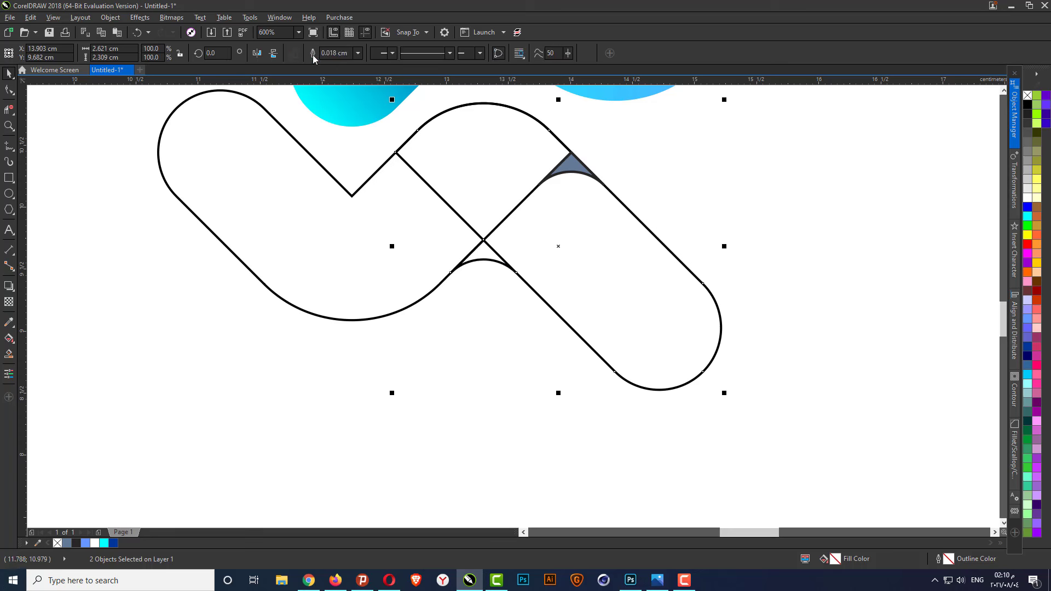
{"action": "left_click", "coordinate": [463, 317]}
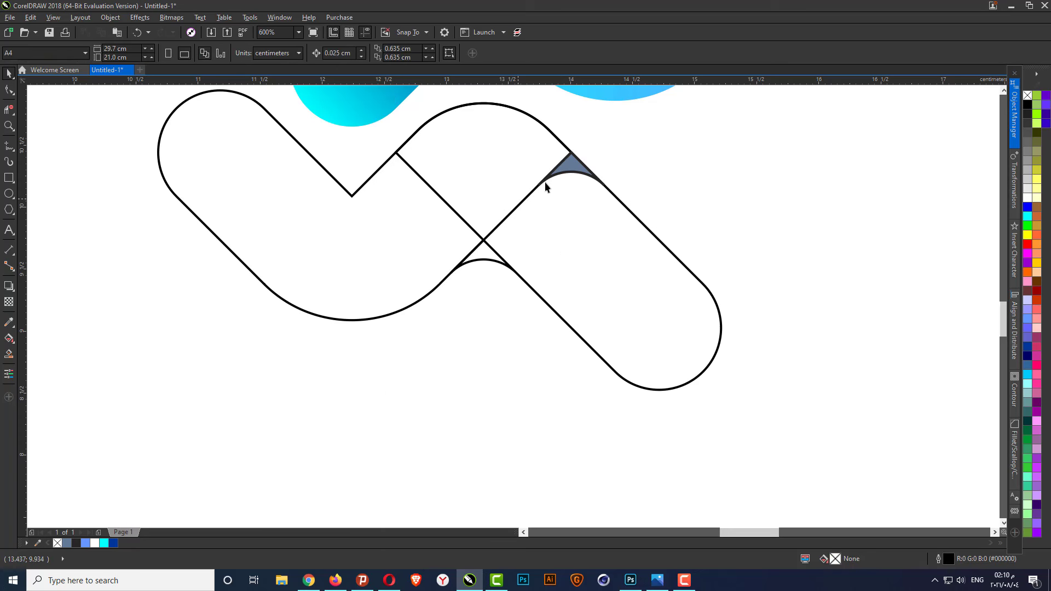
Weld the upper triangular filler piece to the left V-shaped outline and deselect the result.
{"action": "left_click", "coordinate": [579, 174]}
{"action": "left_click", "coordinate": [394, 227], "text": "shift"}
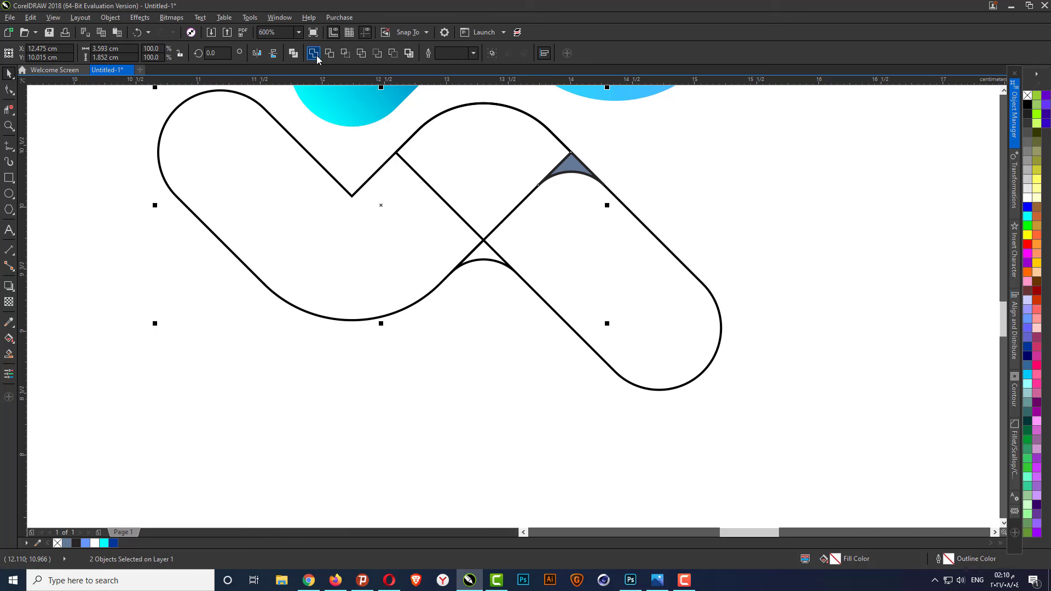
{"action": "left_click", "coordinate": [316, 55]}
{"action": "left_click", "coordinate": [665, 169]}
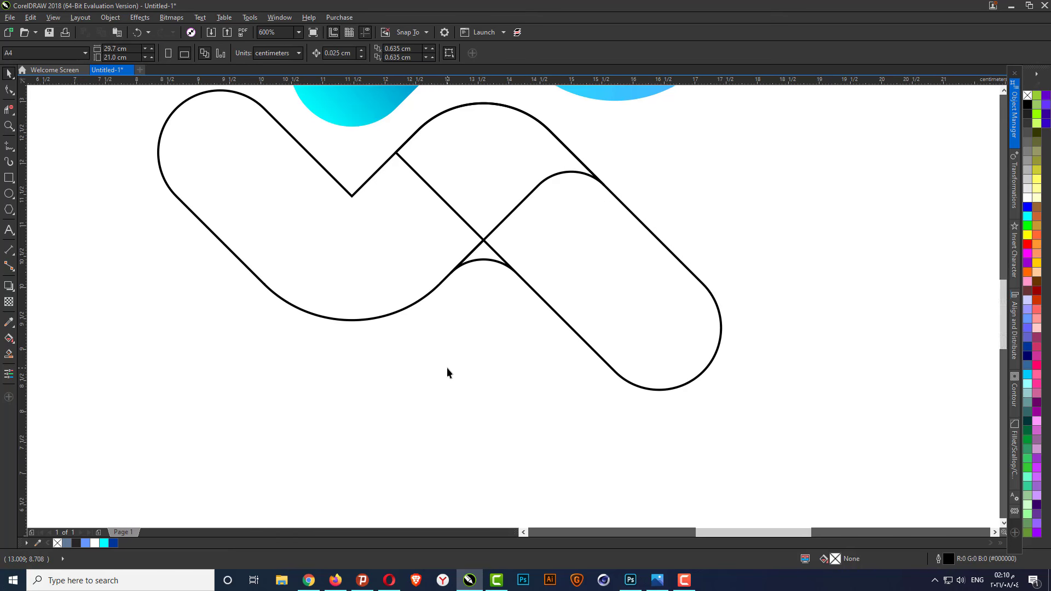
Copy the large cyan-to-blue upper shape's attributes onto the lower V-shaped outline with the Attributes Eyedropper, and deselect.
{"action": "scroll", "coordinate": [447, 369], "scroll_direction": "down", "scroll_amount": 1}
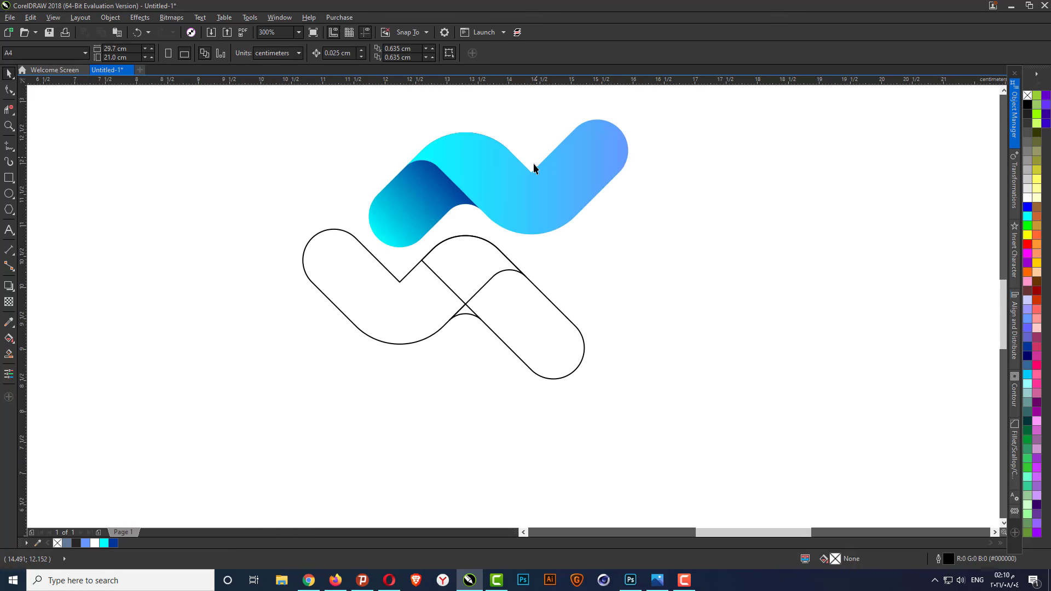
{"action": "left_click", "coordinate": [617, 162]}
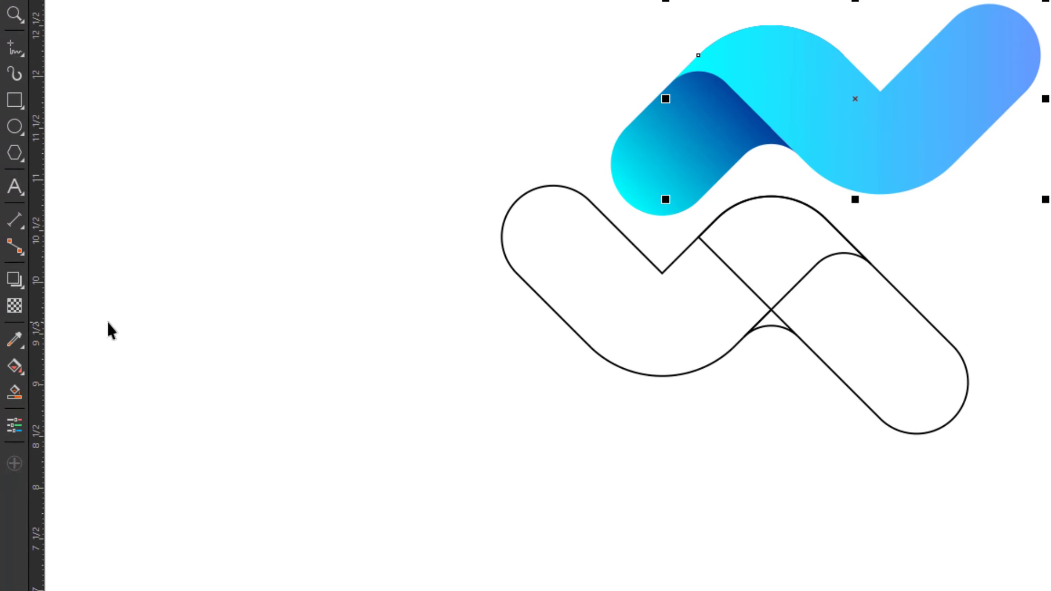
{"action": "left_click", "coordinate": [22, 345]}
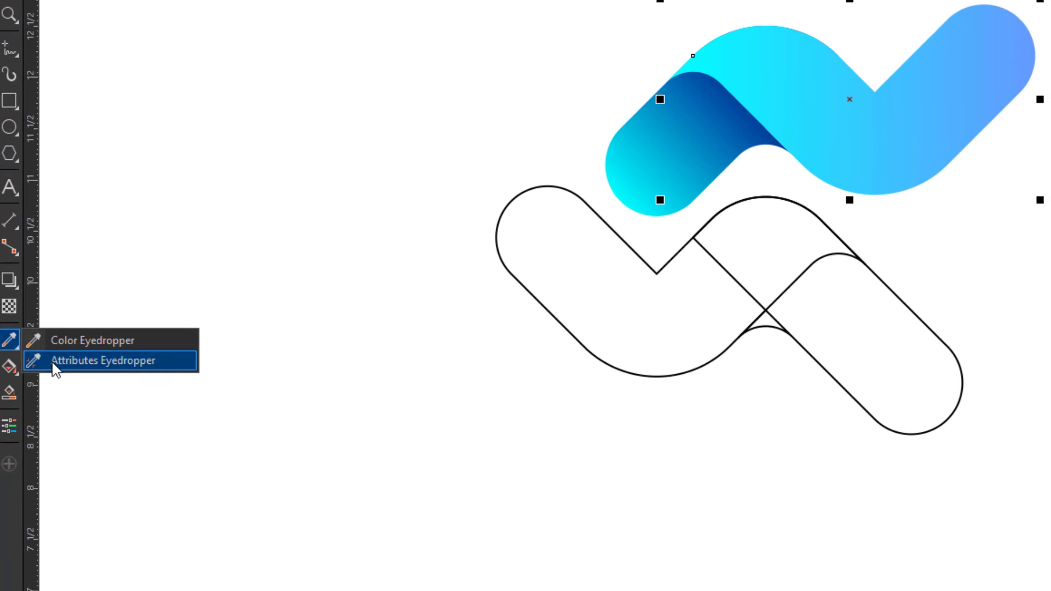
{"action": "left_click", "coordinate": [52, 358]}
{"action": "left_click", "coordinate": [643, 139]}
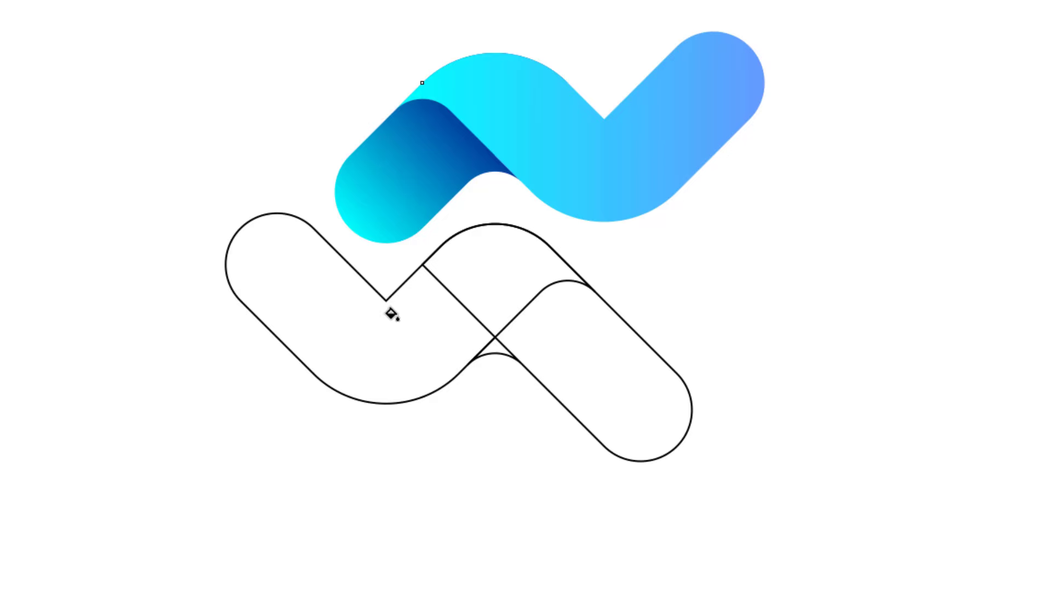
{"action": "left_click", "coordinate": [374, 348]}
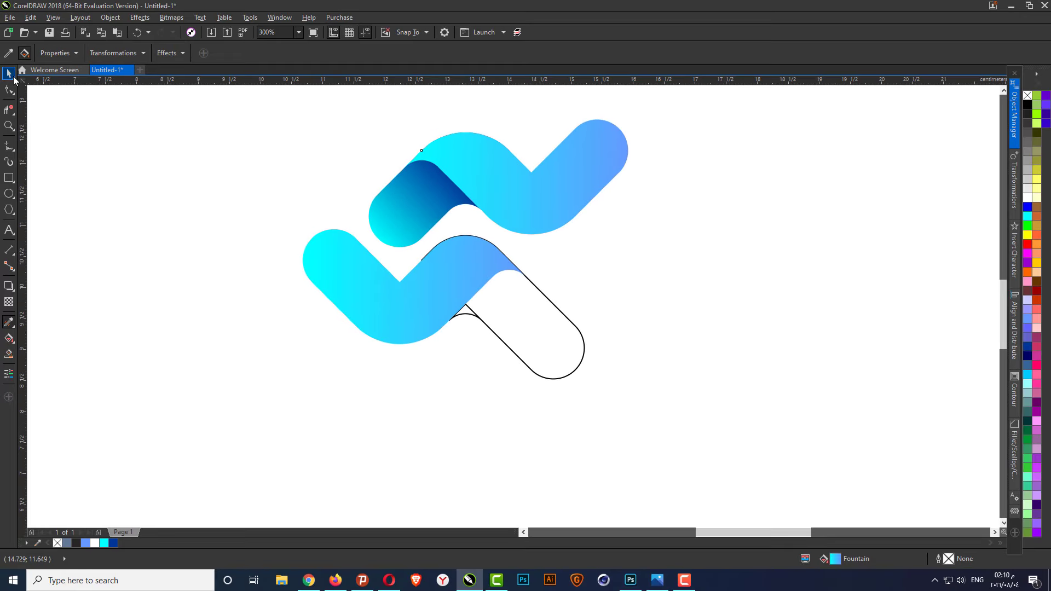
{"action": "left_click", "coordinate": [13, 76]}
{"action": "left_click", "coordinate": [358, 365]}
Apply an interactive linear fountain fill to the long slanted shape, running from its lower rounded end up toward the V shape.
{"action": "left_click", "coordinate": [465, 314]}
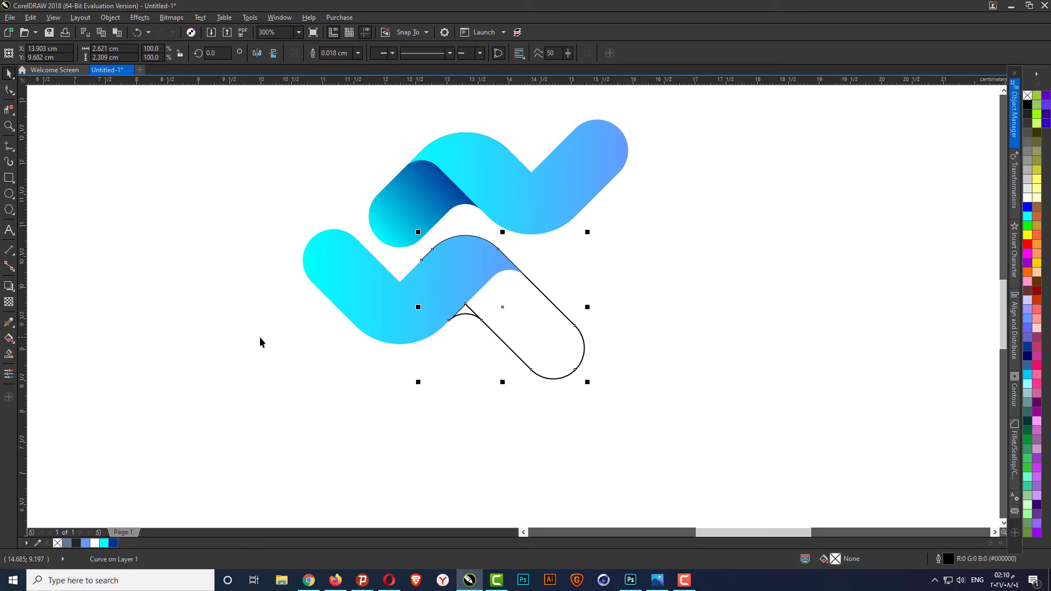
{"action": "left_click", "coordinate": [9, 339]}
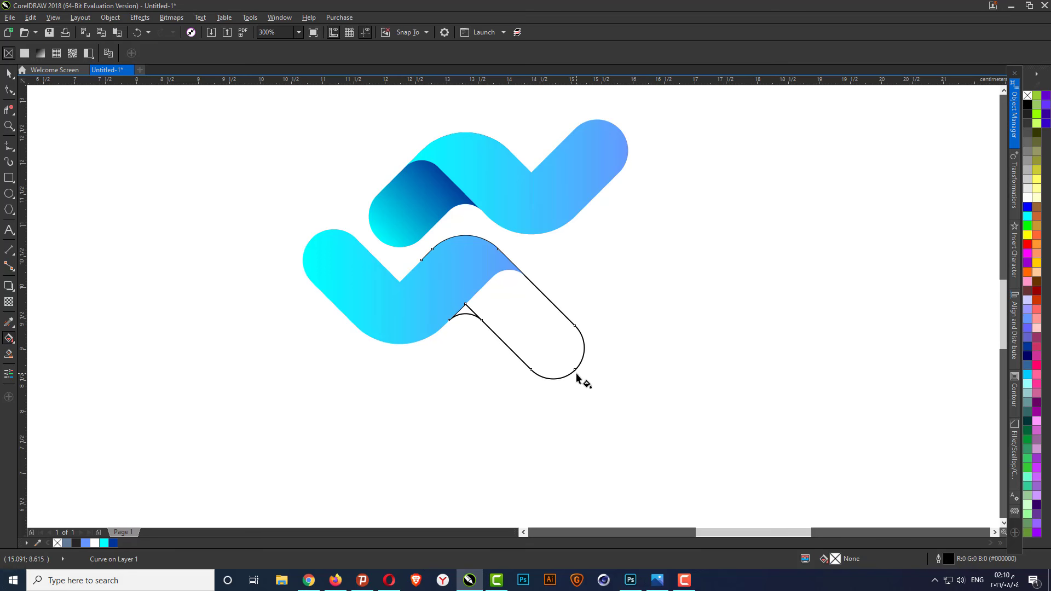
{"action": "left_click_drag", "start_coordinate": [574, 370], "coordinate": [479, 279]}
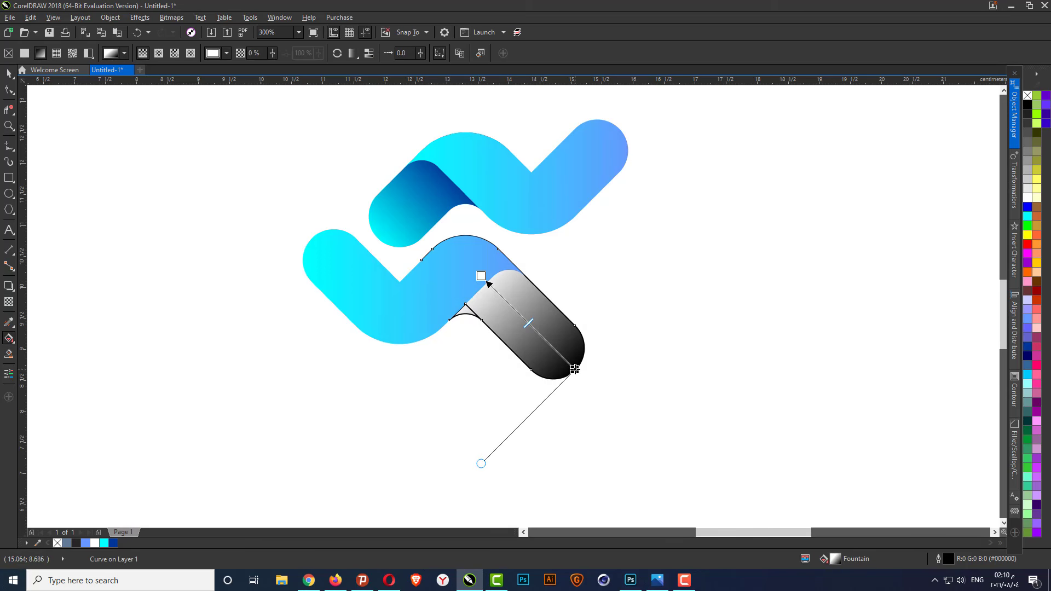
Set the slanted shape's gradient to cyan at the lower end and dark blue at the upper end, remove its outline and deselect.
{"action": "left_click", "coordinate": [575, 369]}
{"action": "left_click", "coordinate": [1027, 218]}
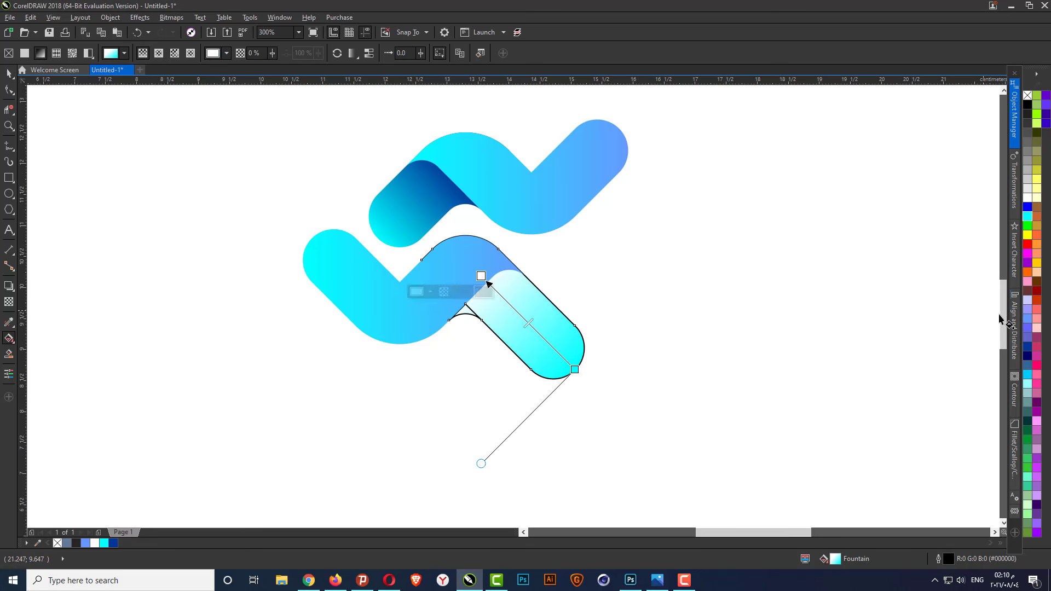
{"action": "left_click", "coordinate": [1027, 346]}
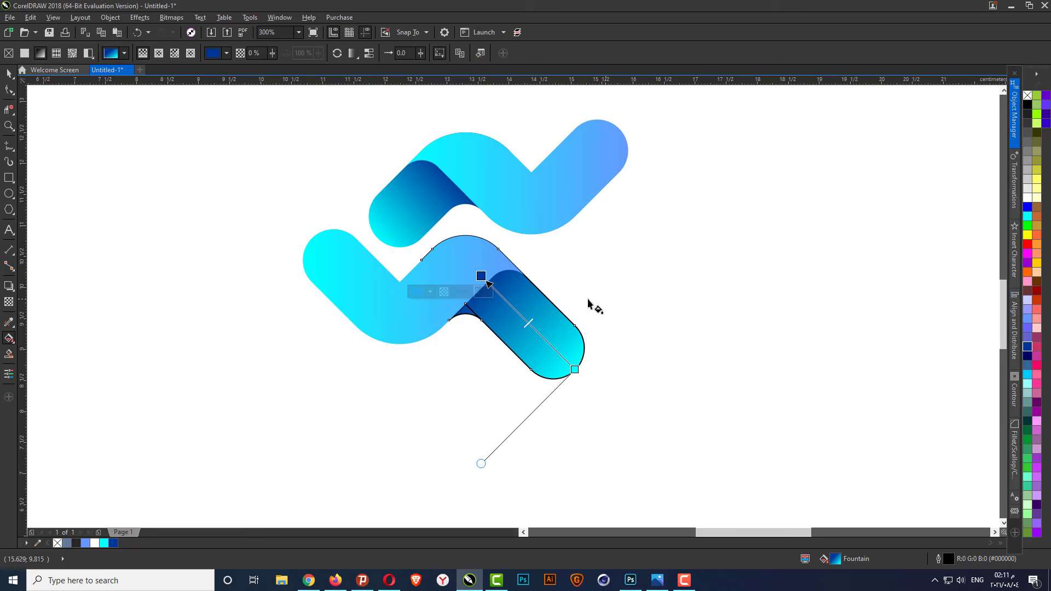
{"action": "right_click", "coordinate": [1027, 96]}
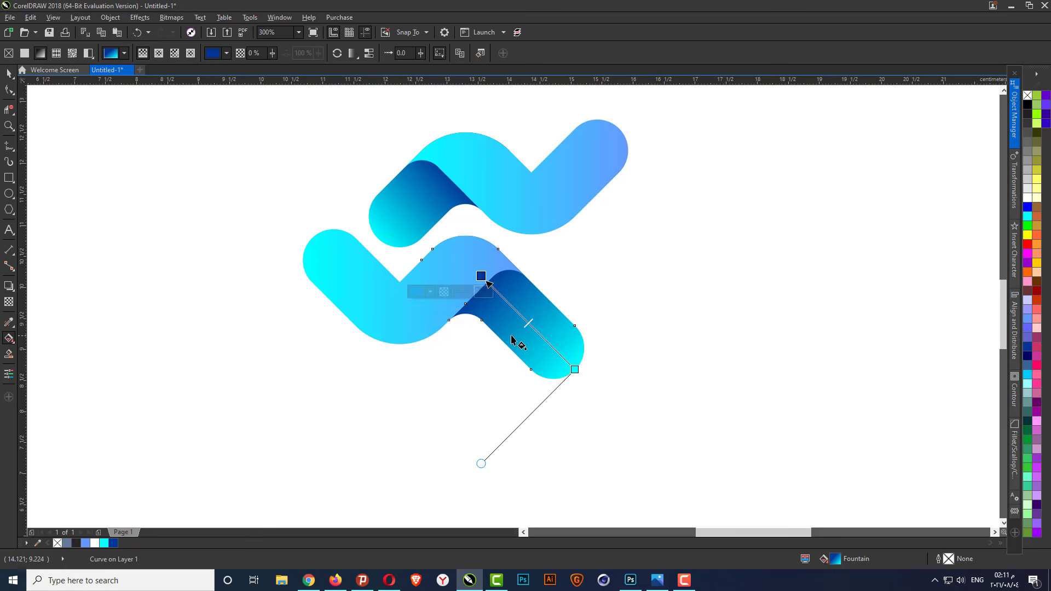
{"action": "scroll", "coordinate": [514, 333], "scroll_direction": "up", "scroll_amount": 3}
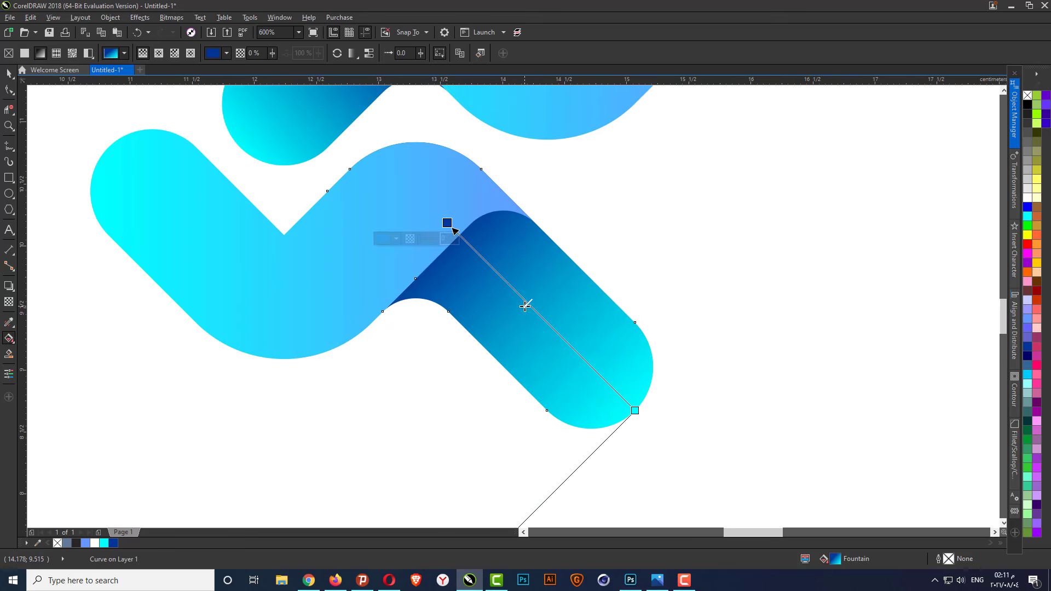
{"action": "left_click", "coordinate": [7, 74]}
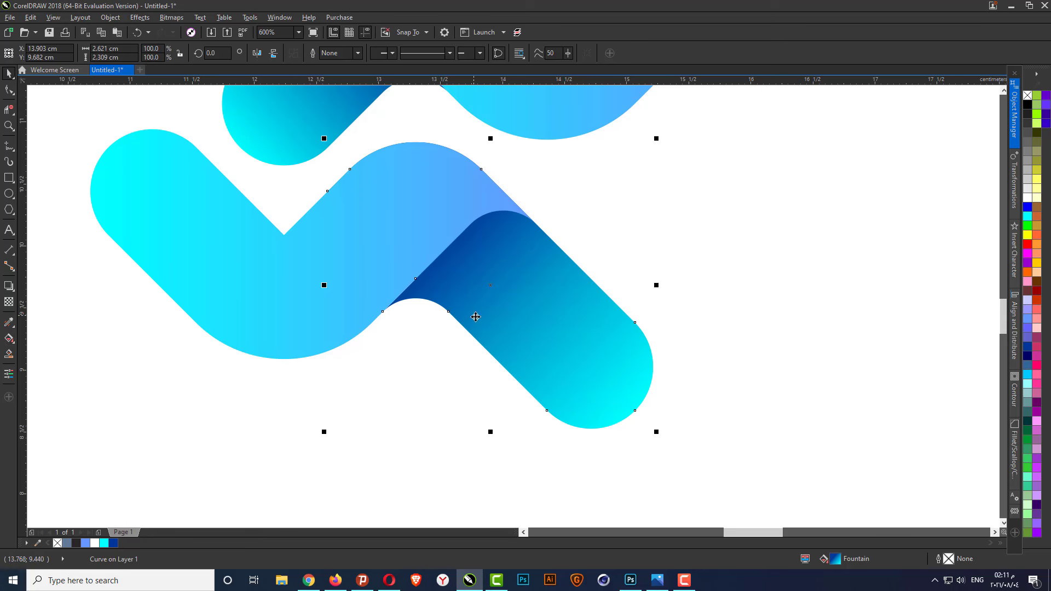
{"action": "scroll", "coordinate": [476, 313], "scroll_direction": "down", "scroll_amount": 6}
{"action": "left_click", "coordinate": [581, 331]}
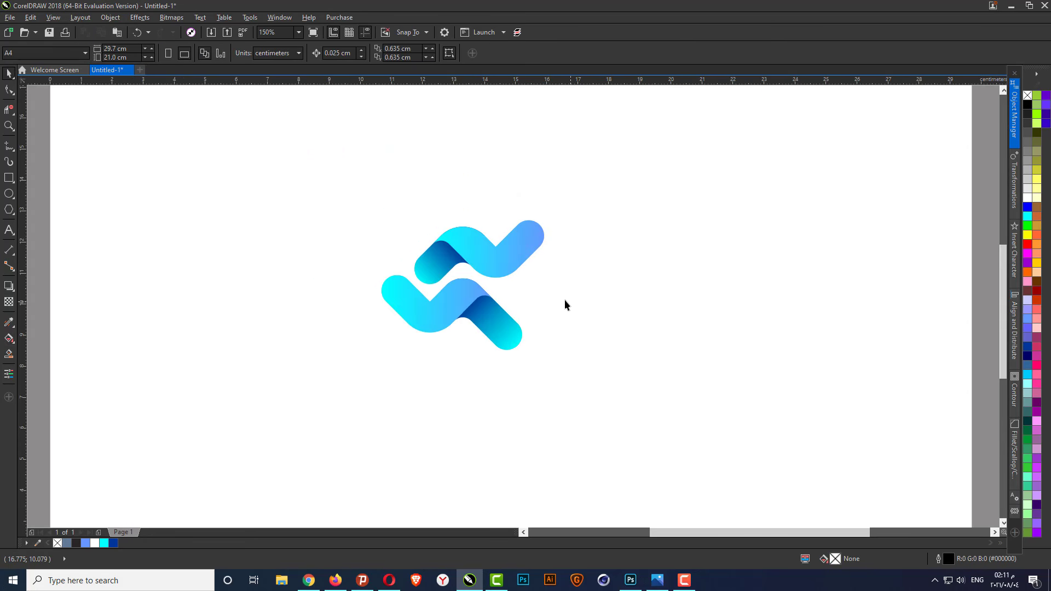
{"action": "scroll", "coordinate": [481, 211], "scroll_direction": "up", "scroll_amount": 2}
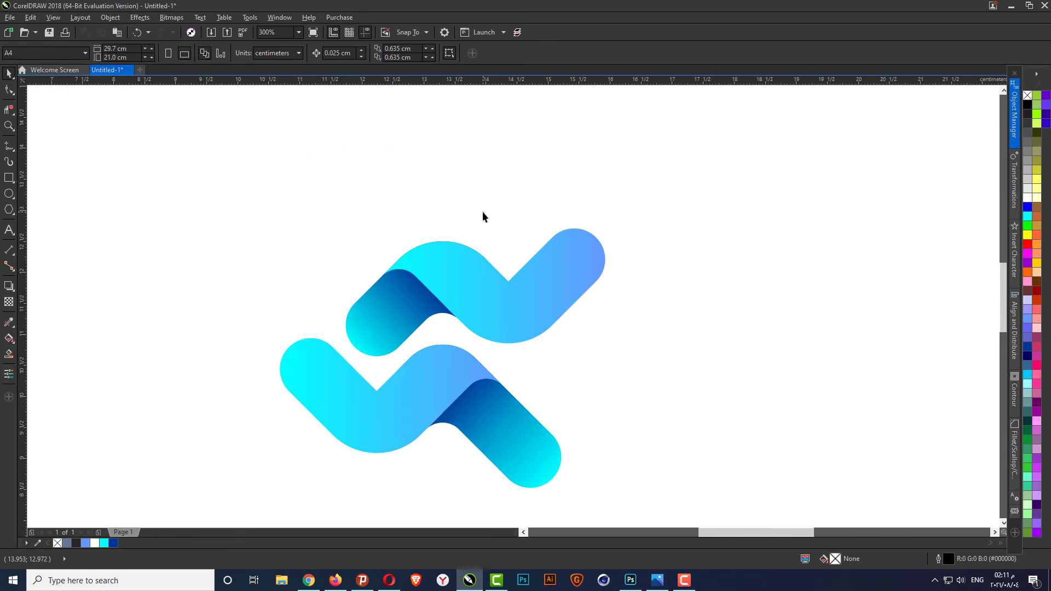
Draw a thin vertical rectangle about 2.28 cm tall to the right of the upper zigzag and set its width to 0.25 cm.
{"action": "left_click", "coordinate": [9, 177]}
{"action": "left_click_drag", "start_coordinate": [661, 174], "coordinate": [688, 316]}
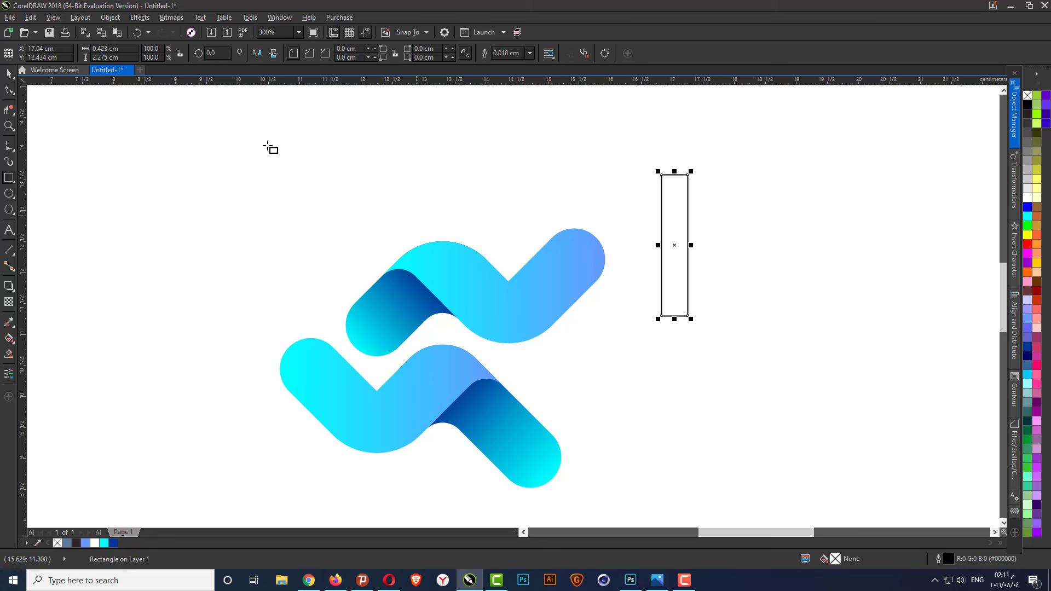
{"action": "left_click", "coordinate": [95, 49]}
{"action": "type", "text": "0.25"}
{"action": "key", "text": "Return"}
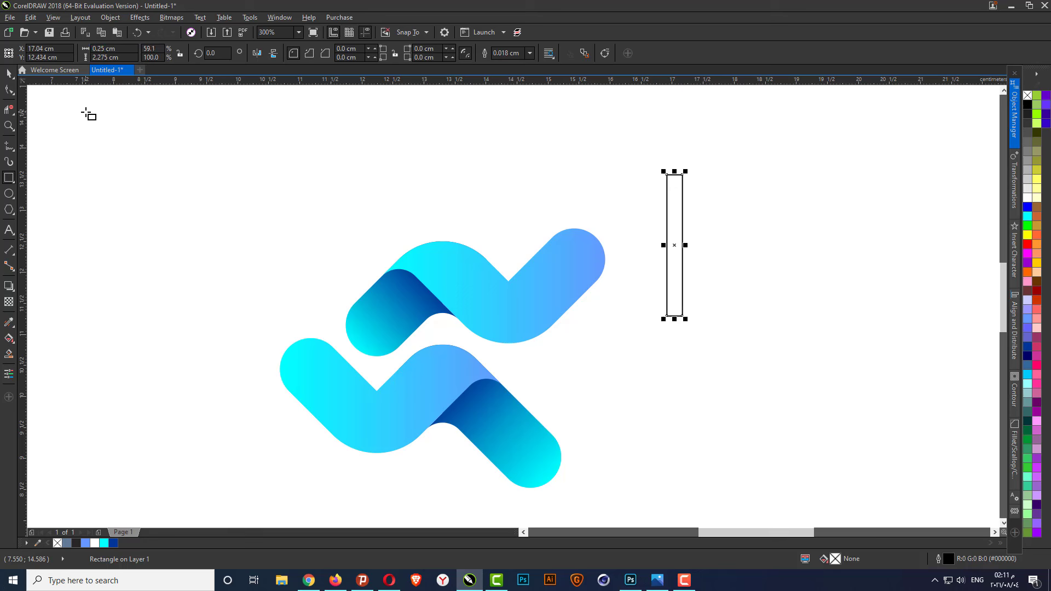
Rotate the thin rectangle 45 degrees and snap its lower corner into the V notch of the upper zigzag, along the notch's left edge.
{"action": "left_click", "coordinate": [11, 74]}
{"action": "left_click", "coordinate": [211, 52]}
{"action": "type", "text": "45"}
{"action": "key", "text": "Return"}
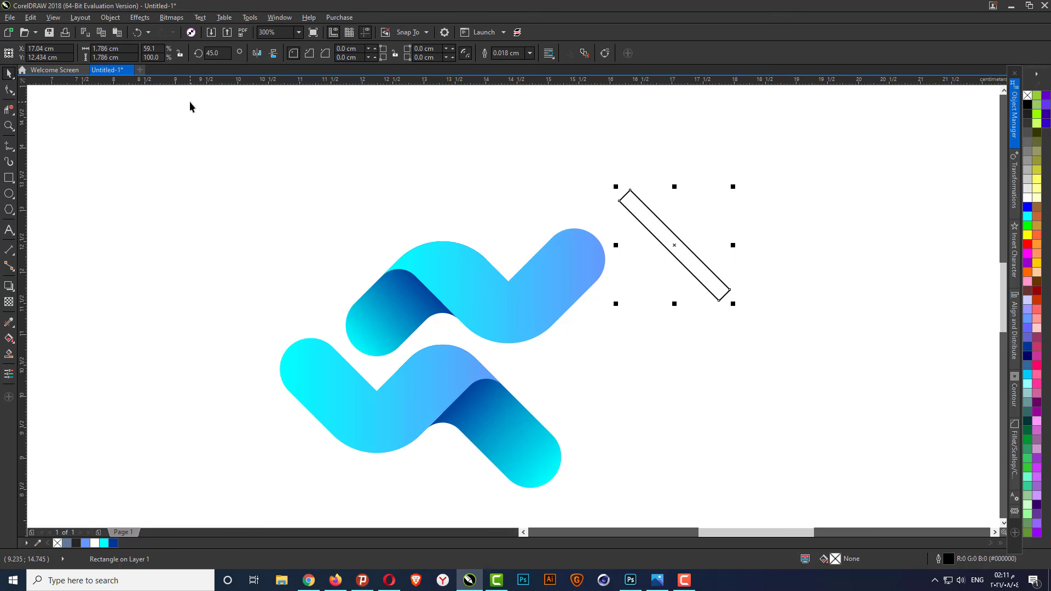
{"action": "left_click_drag", "start_coordinate": [719, 301], "coordinate": [508, 281]}
{"action": "left_click", "coordinate": [402, 215]}
{"action": "left_click", "coordinate": [429, 200]}
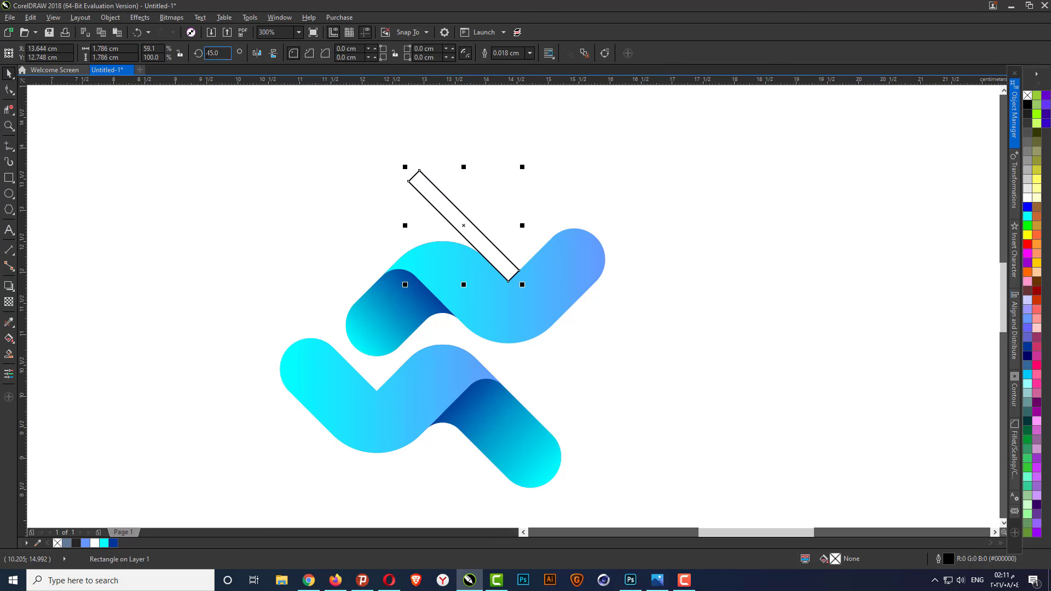
Duplicate the slanted bar, mirror the copy horizontally and snap it along the other edge of the notch to form a V.
{"action": "right_click", "coordinate": [422, 180]}
{"action": "left_click", "coordinate": [462, 309]}
{"action": "right_click", "coordinate": [377, 188]}
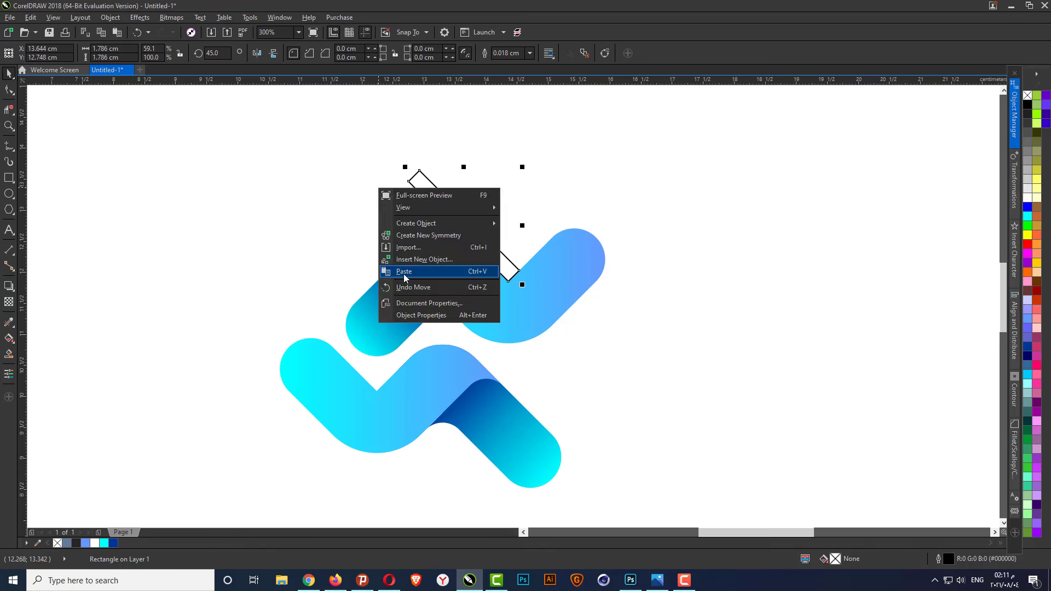
{"action": "left_click", "coordinate": [404, 271]}
{"action": "left_click", "coordinate": [256, 53]}
{"action": "scroll", "coordinate": [404, 263], "scroll_direction": "up", "scroll_amount": 1}
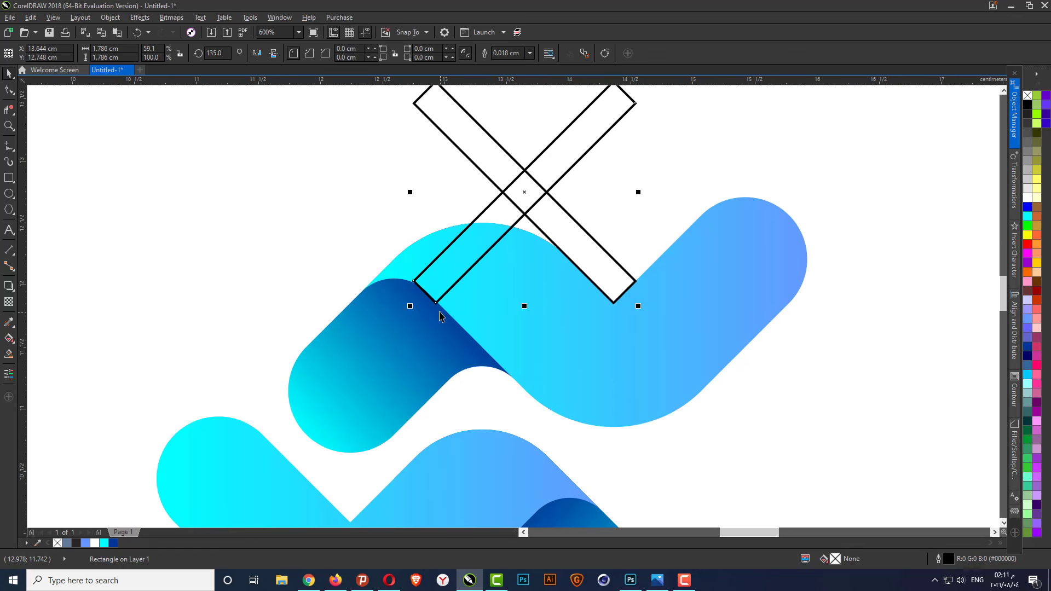
{"action": "left_click_drag", "start_coordinate": [437, 301], "coordinate": [615, 301]}
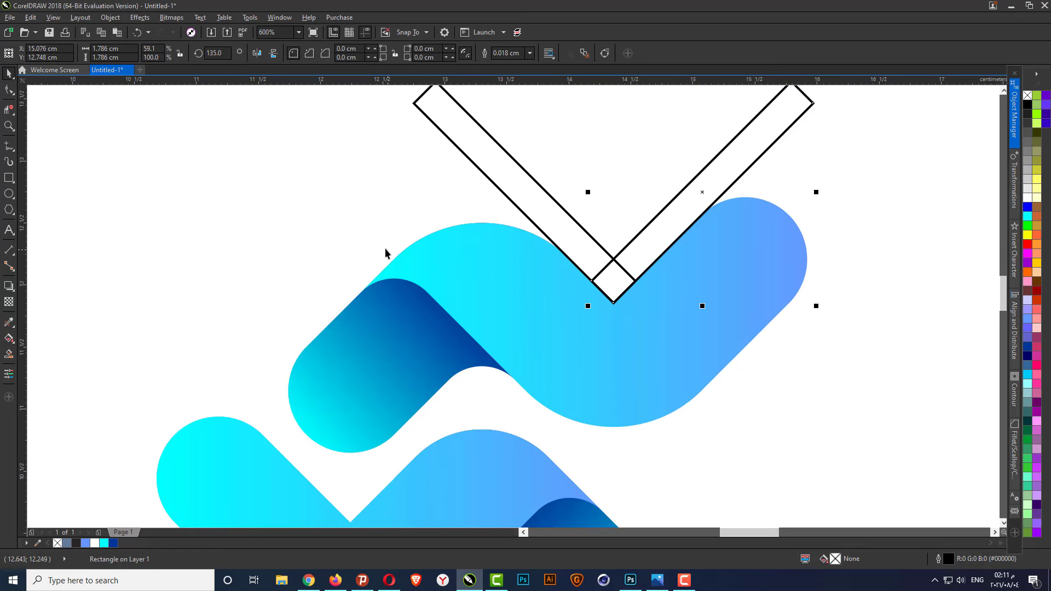
{"action": "scroll", "coordinate": [386, 251], "scroll_direction": "down", "scroll_amount": 1}
{"action": "left_click", "coordinate": [671, 337]}
Draw a circle above the upper zigzag and set its diameter to 1.5 cm.
{"action": "left_click", "coordinate": [9, 193]}
{"action": "left_click_drag", "start_coordinate": [464, 156], "coordinate": [516, 209]}
{"action": "double_click", "coordinate": [101, 48]}
{"action": "type", "text": "1"}
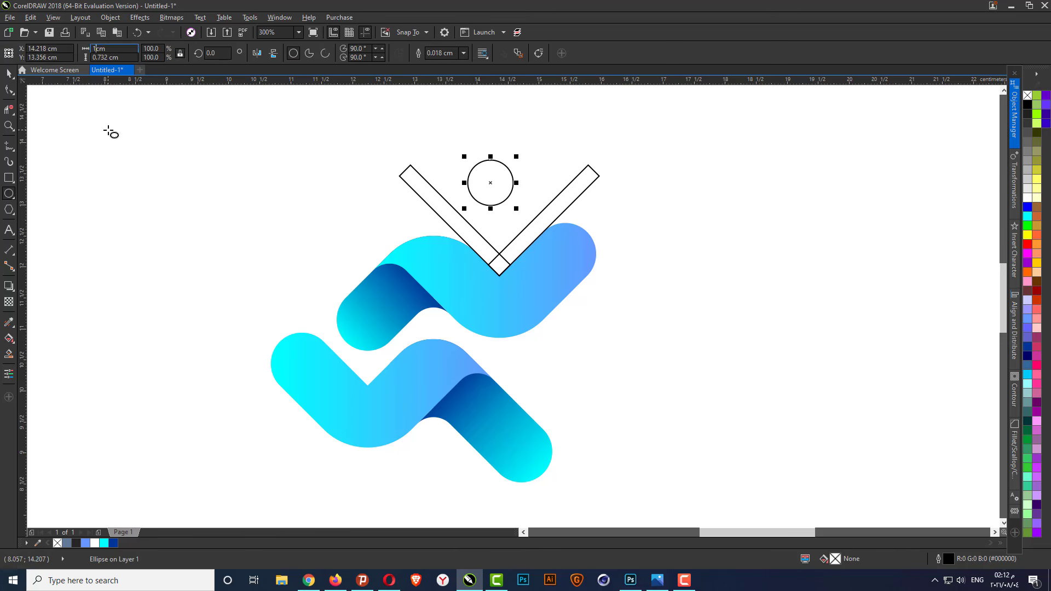
{"action": "type", "text": ".5"}
{"action": "key", "text": "Return"}
{"action": "left_click", "coordinate": [10, 72]}
Move the circle so it rests centred between the two slanted bars, touching both inner edges.
{"action": "scroll", "coordinate": [505, 233], "scroll_direction": "up", "scroll_amount": 1}
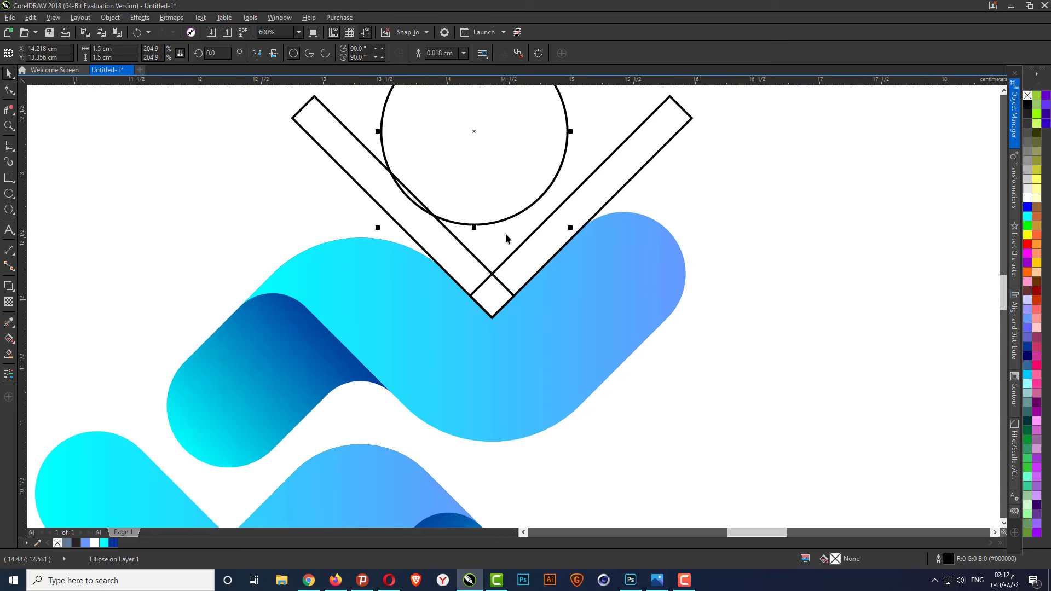
{"action": "left_click_drag", "start_coordinate": [483, 225], "coordinate": [501, 236]}
{"action": "left_click", "coordinate": [515, 229]}
{"action": "left_click", "coordinate": [493, 234]}
{"action": "scroll", "coordinate": [496, 288], "scroll_direction": "down", "scroll_amount": 1}
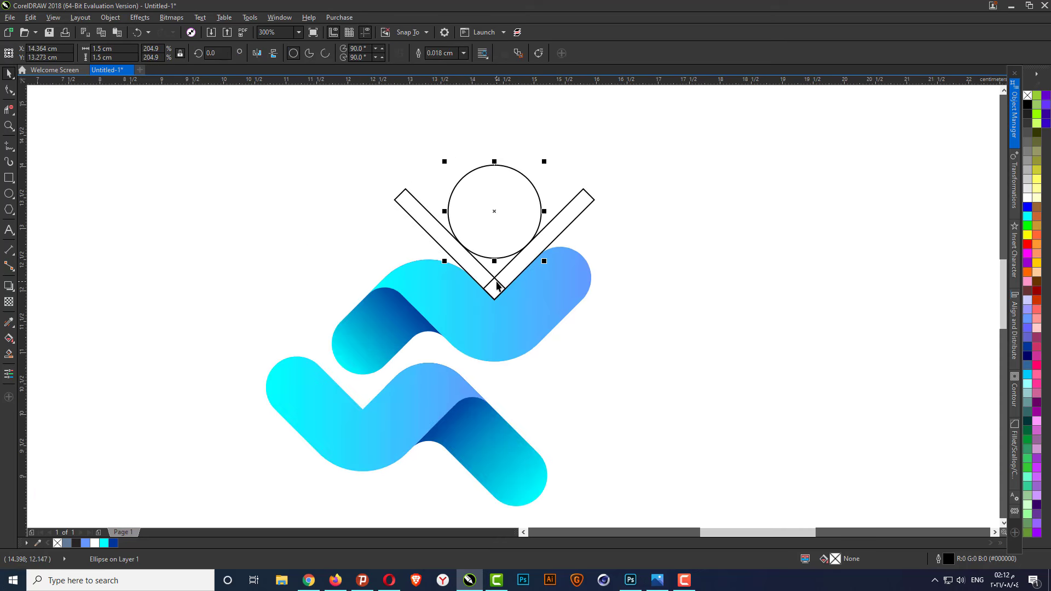
Copy the upper zigzag's cyan-to-blue gradient and outline settings onto the circle with the Attributes Eyedropper.
{"action": "left_click", "coordinate": [11, 322]}
{"action": "left_click", "coordinate": [509, 335]}
{"action": "left_click", "coordinate": [500, 217]}
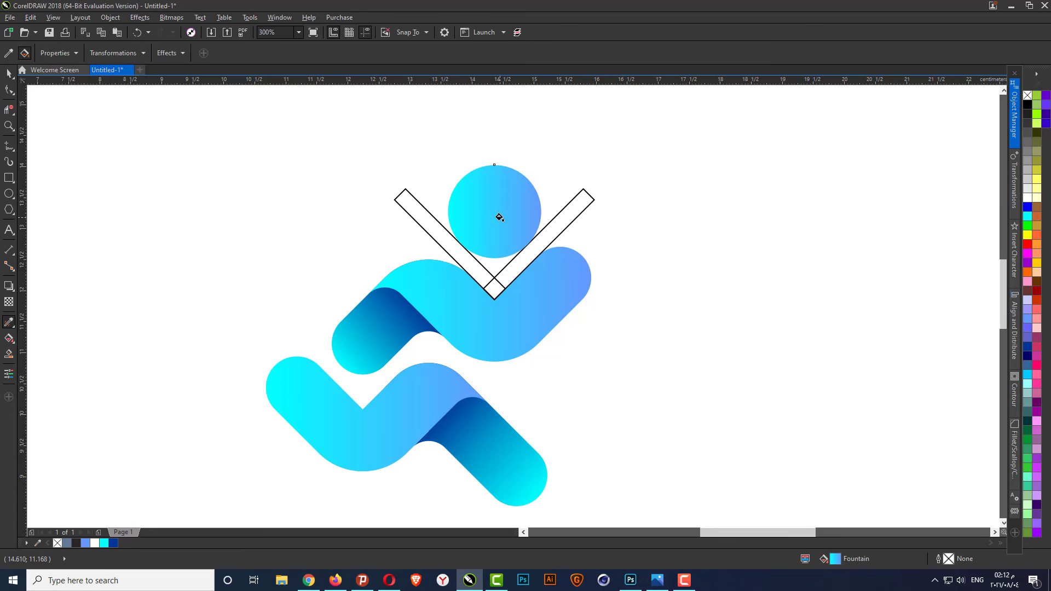
Delete the two slanted spacer bars below the circle.
{"action": "left_click", "coordinate": [10, 74]}
{"action": "left_click", "coordinate": [679, 263]}
{"action": "left_click", "coordinate": [558, 211]}
{"action": "key", "text": "Delete"}
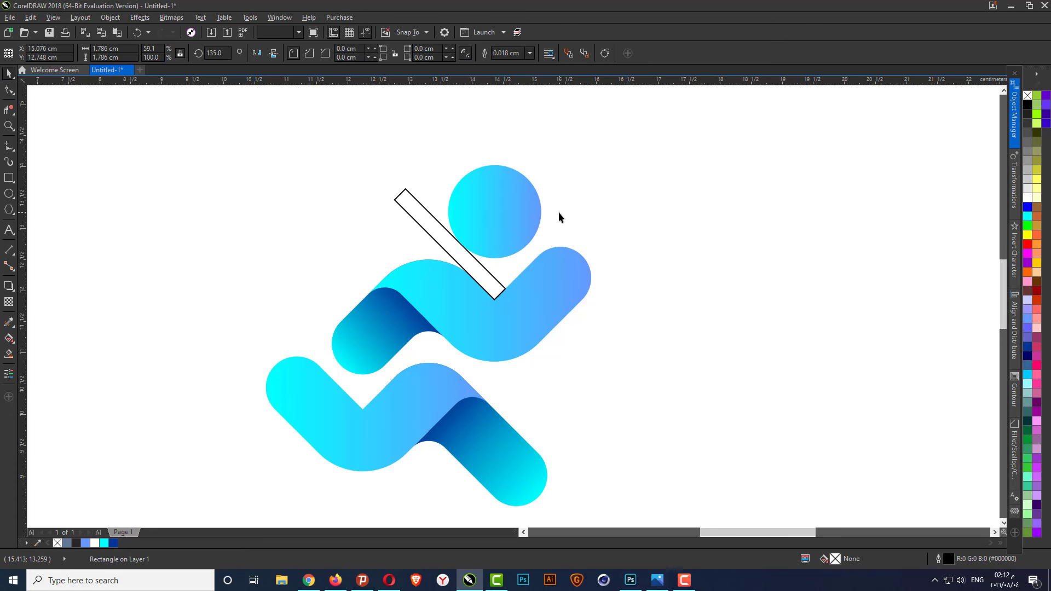
{"action": "left_click", "coordinate": [417, 215]}
{"action": "key", "text": "Delete"}
{"action": "scroll", "coordinate": [433, 217], "scroll_direction": "down", "scroll_amount": 2}
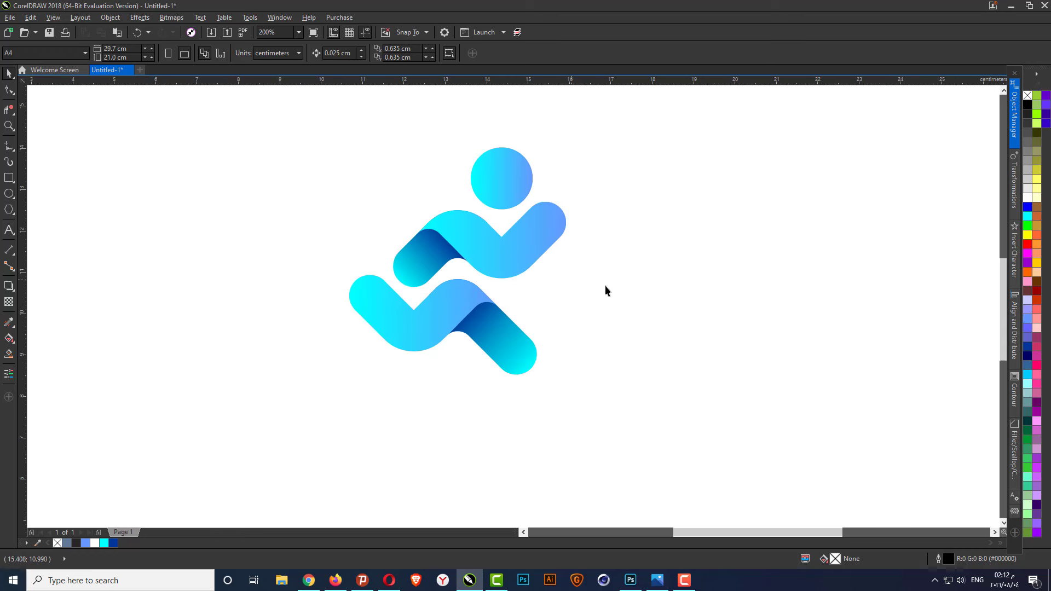
Draw a horizontal bar about 4.79 cm long and 0.19 cm high below the figure and fully round its ends.
{"action": "left_click", "coordinate": [9, 178]}
{"action": "scroll", "coordinate": [384, 388], "scroll_direction": "up", "scroll_amount": 2}
{"action": "left_click_drag", "start_coordinate": [237, 351], "coordinate": [586, 368]}
{"action": "left_click", "coordinate": [9, 90]}
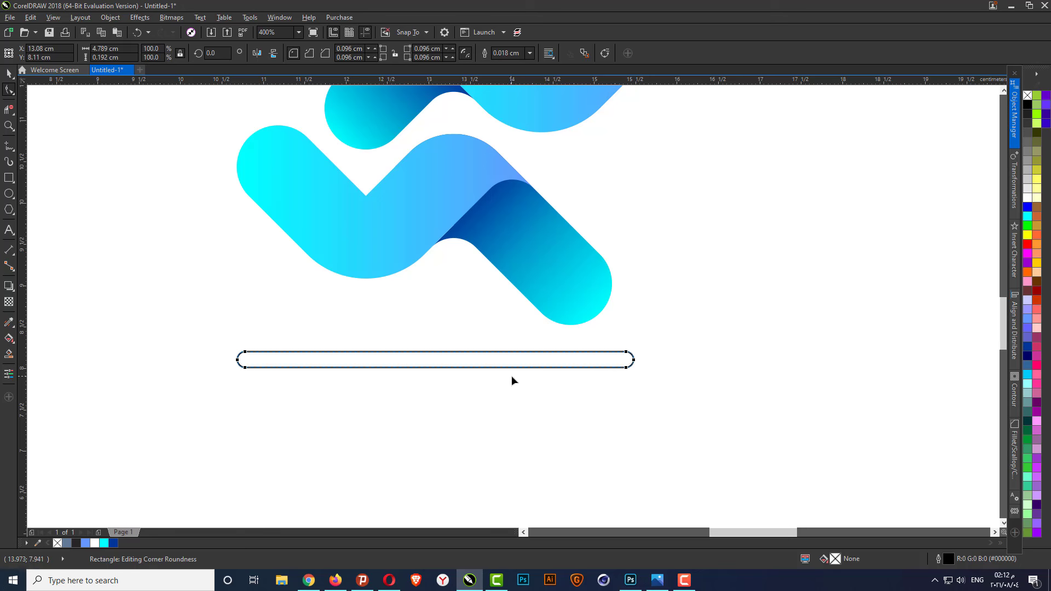
{"action": "key", "text": "space"}
Give the bar a uniform fill of RGB 0, 10, 40, remove its outline and deselect it.
{"action": "double_click", "coordinate": [835, 559]}
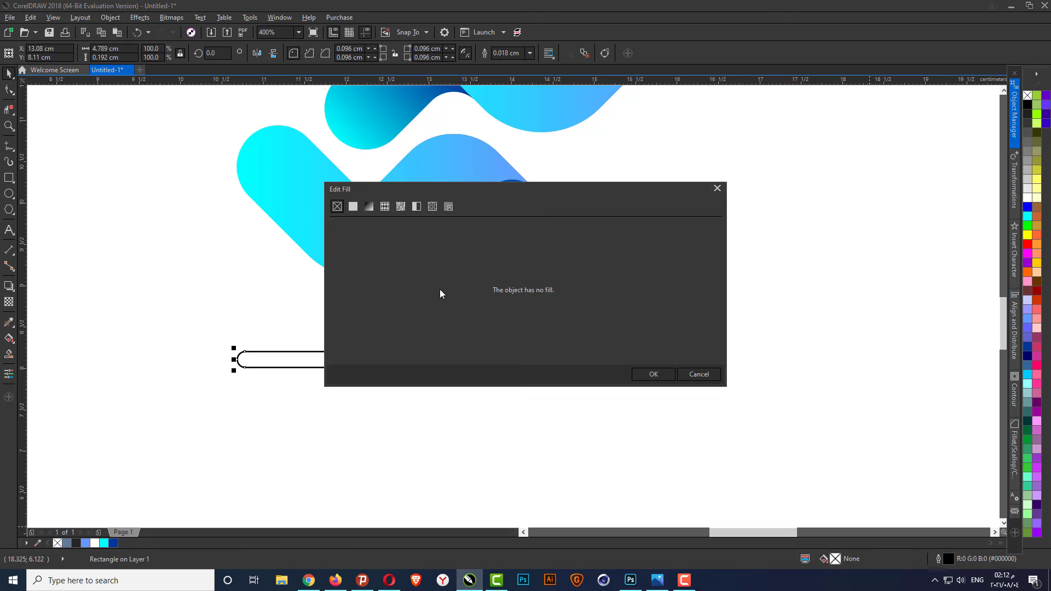
{"action": "left_click", "coordinate": [352, 206]}
{"action": "left_click_drag", "start_coordinate": [480, 188], "coordinate": [728, 180]}
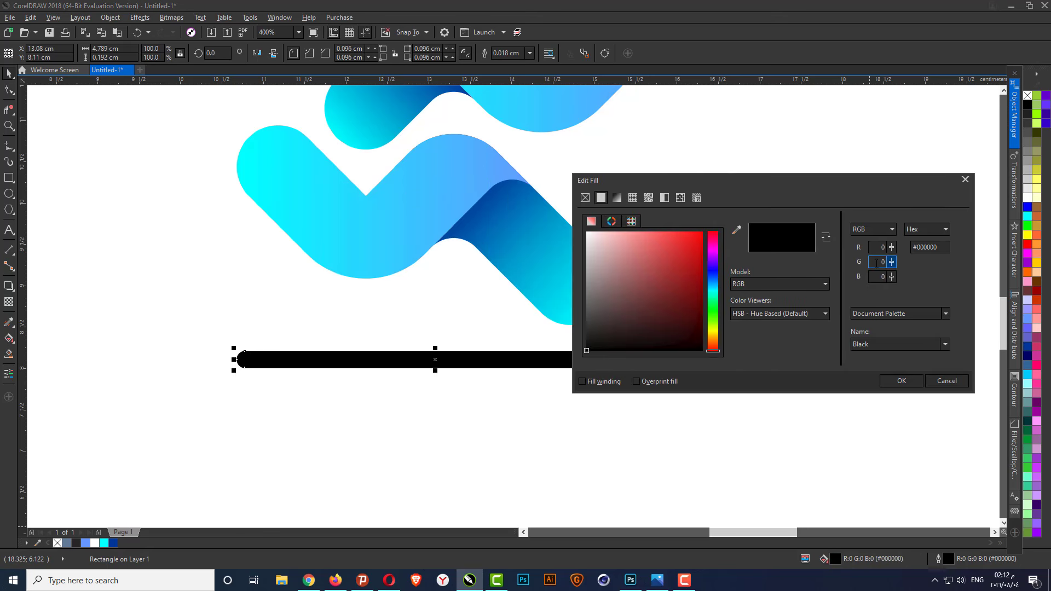
{"action": "type", "text": "10"}
{"action": "key", "text": "Tab"}
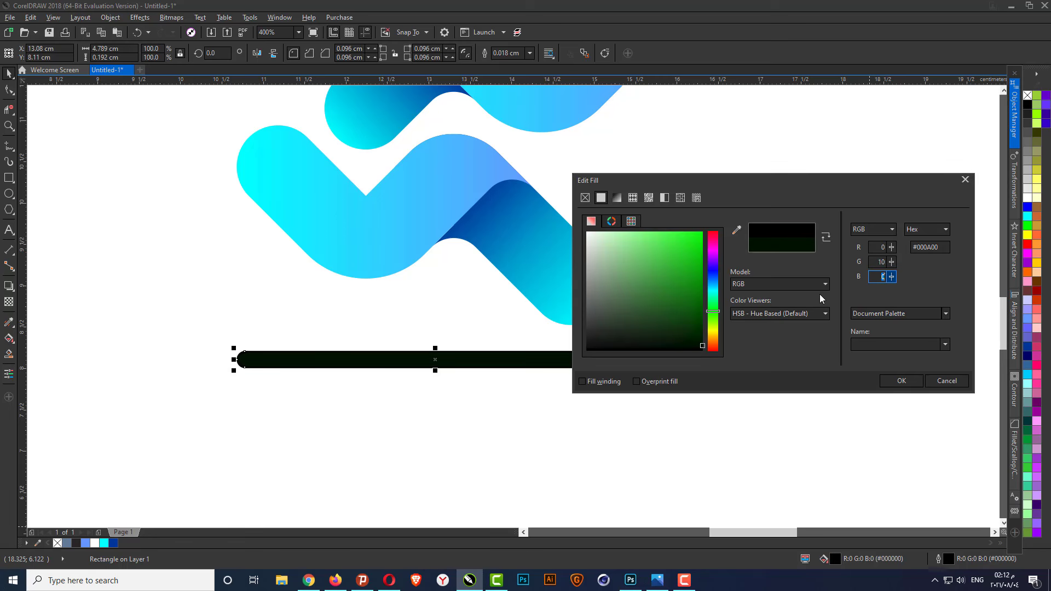
{"action": "type", "text": "40"}
{"action": "key", "text": "Tab"}
{"action": "left_click", "coordinate": [901, 380]}
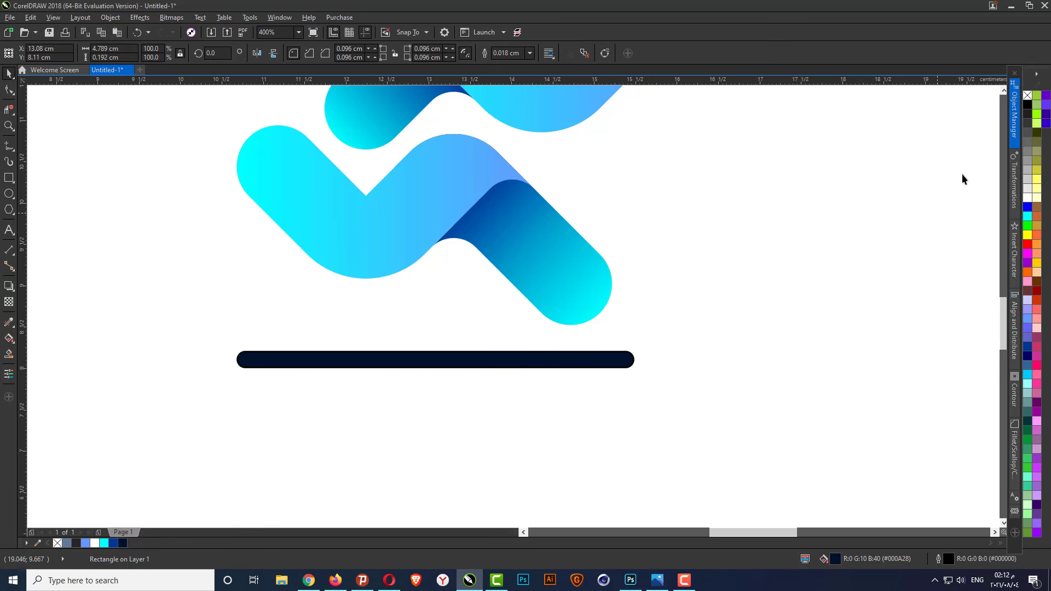
{"action": "right_click", "coordinate": [1027, 95]}
{"action": "left_click", "coordinate": [107, 219]}
{"action": "left_click", "coordinate": [435, 361]}
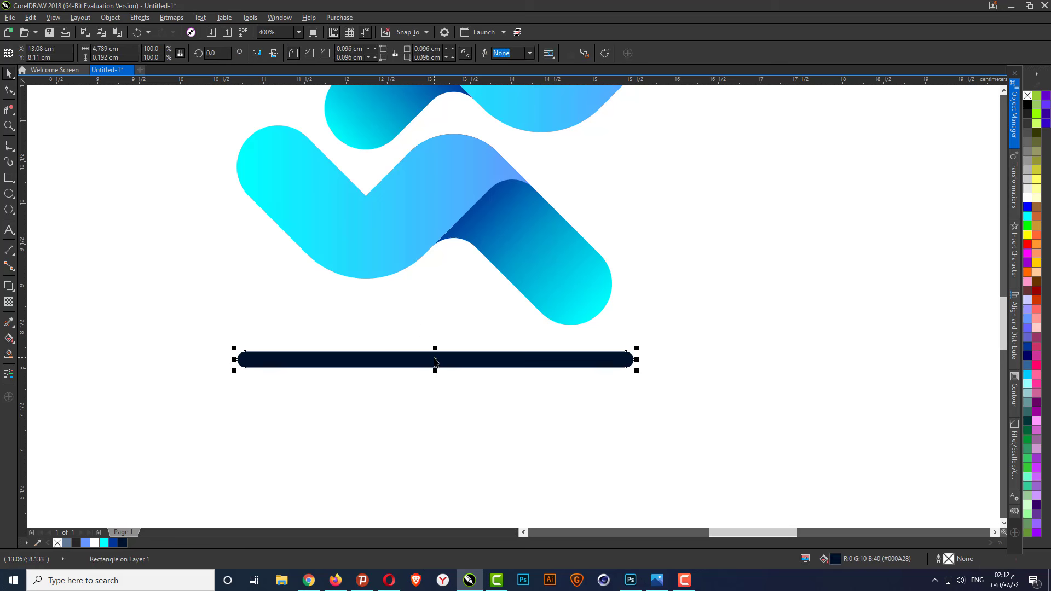
{"action": "right_click", "coordinate": [435, 361]}
{"action": "left_click", "coordinate": [482, 166]}
{"action": "left_click_drag", "start_coordinate": [337, 355], "coordinate": [738, 353]}
{"action": "key", "text": "ctrl+z"}
Duplicate the dark bar, place the copy just past its right end and shorten it to about 0.64 cm.
{"action": "right_click", "coordinate": [511, 359]}
{"action": "left_click", "coordinate": [556, 170]}
{"action": "right_click", "coordinate": [650, 302]}
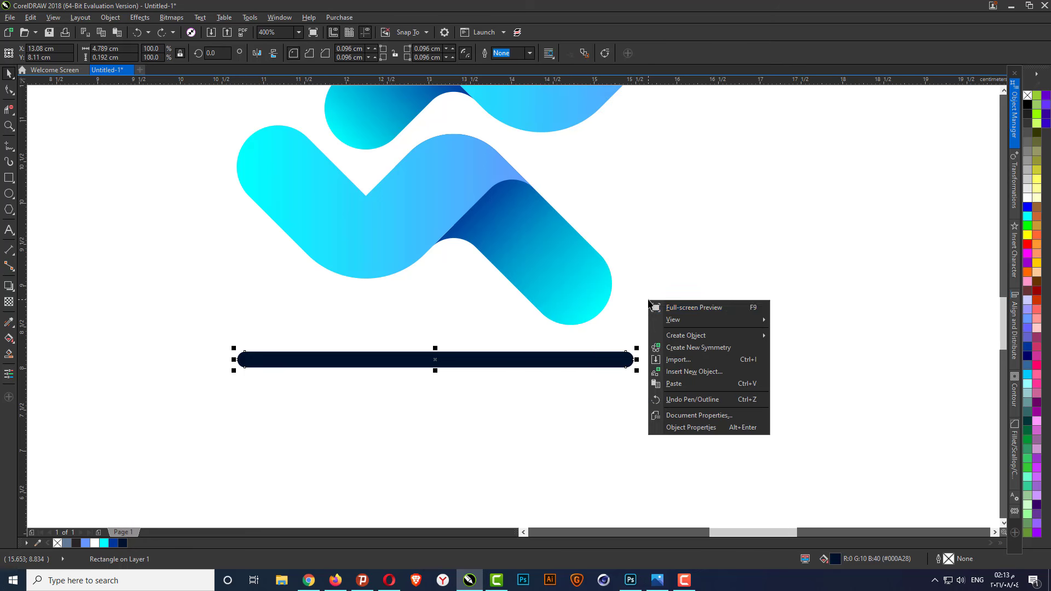
{"action": "left_click", "coordinate": [676, 385]}
{"action": "left_click_drag", "start_coordinate": [339, 356], "coordinate": [589, 368]}
{"action": "scroll", "coordinate": [469, 376], "scroll_direction": "down", "scroll_amount": 2}
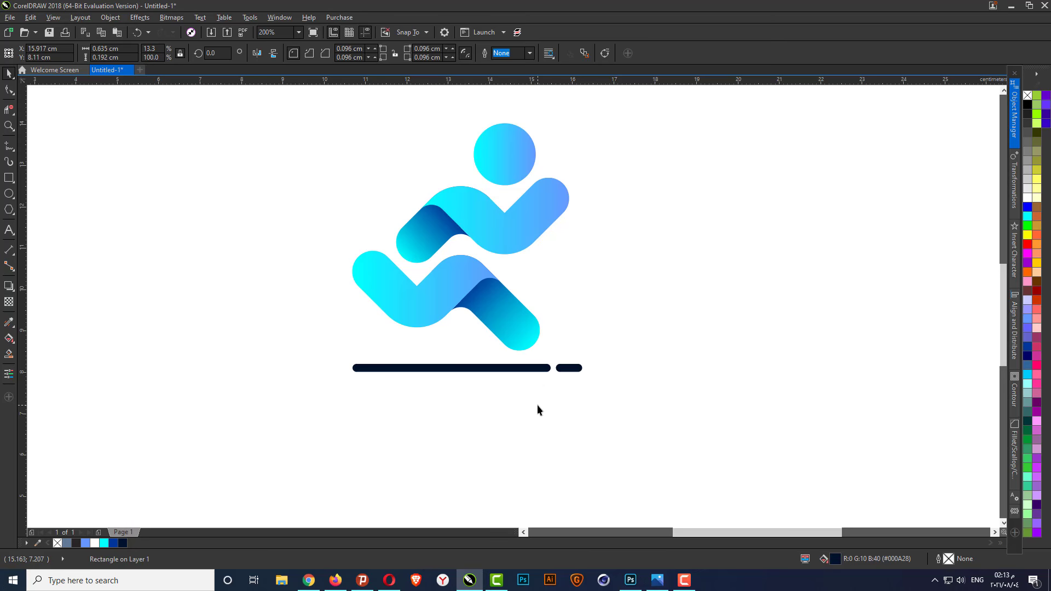
Duplicate the short dash, place the copy to its right with a small gap and shorten it to about 0.42 cm.
{"action": "scroll", "coordinate": [537, 406], "scroll_direction": "up", "scroll_amount": 2}
{"action": "right_click", "coordinate": [731, 355]}
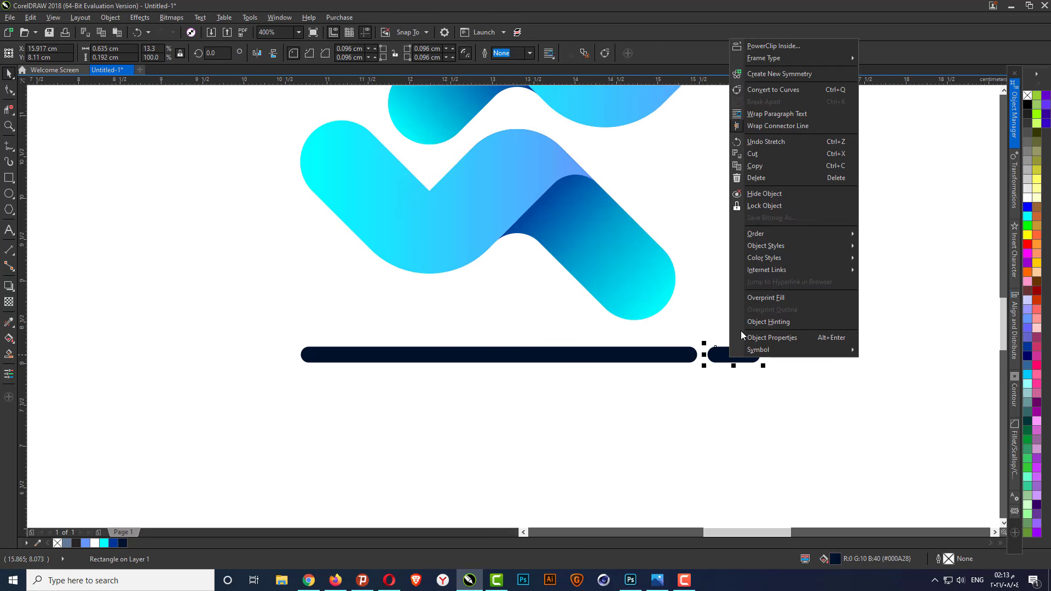
{"action": "left_click", "coordinate": [780, 164]}
{"action": "right_click", "coordinate": [748, 297]}
{"action": "left_click", "coordinate": [799, 381]}
{"action": "scroll", "coordinate": [802, 372], "scroll_direction": "up", "scroll_amount": 4}
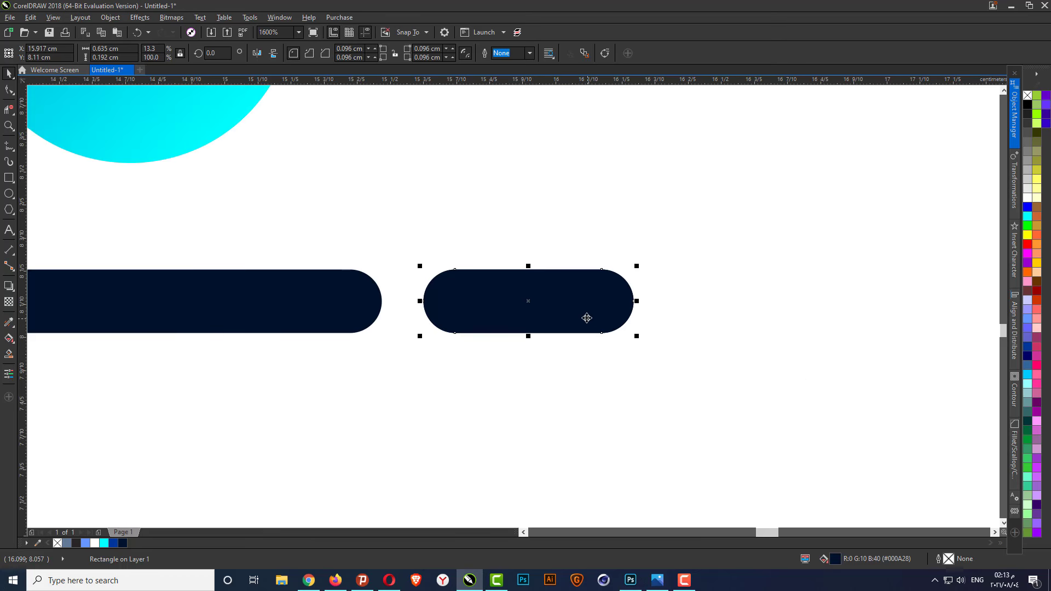
{"action": "left_click_drag", "start_coordinate": [586, 317], "coordinate": [813, 302]}
{"action": "scroll", "coordinate": [835, 359], "scroll_direction": "down", "scroll_amount": 4}
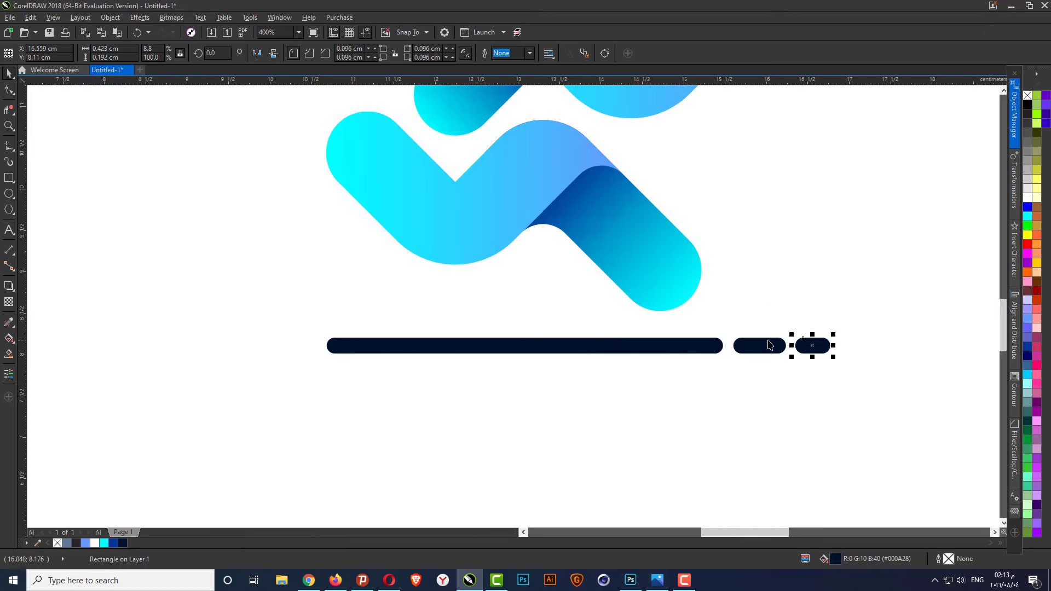
Duplicate the longer of the two dashes, place the copy left of the long bar, lengthen it slightly and deselect.
{"action": "left_click", "coordinate": [767, 348]}
{"action": "right_click", "coordinate": [765, 346]}
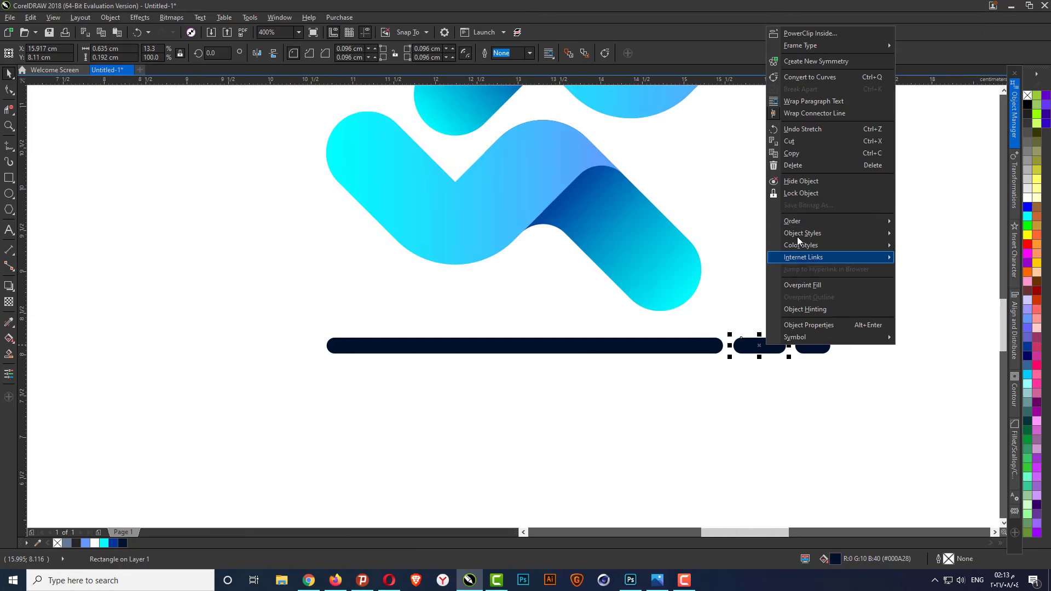
{"action": "left_click", "coordinate": [812, 154]}
{"action": "right_click", "coordinate": [772, 262]}
{"action": "left_click", "coordinate": [798, 344]}
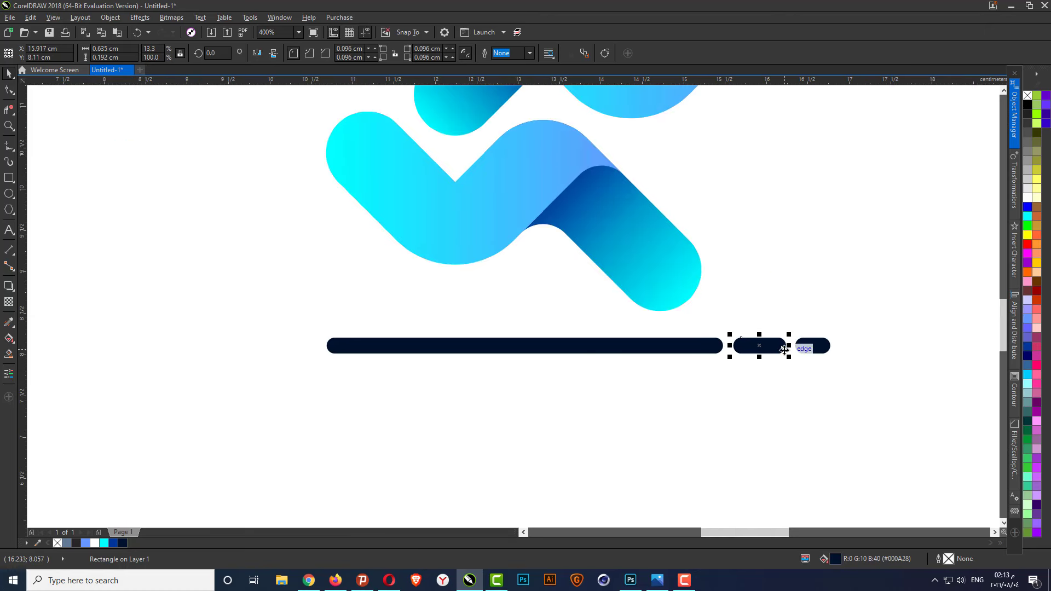
{"action": "left_click_drag", "start_coordinate": [782, 351], "coordinate": [250, 346]}
{"action": "left_click", "coordinate": [251, 424]}
Select all four dark ground-line segments and weld them into one object.
{"action": "scroll", "coordinate": [300, 421], "scroll_direction": "down", "scroll_amount": 2}
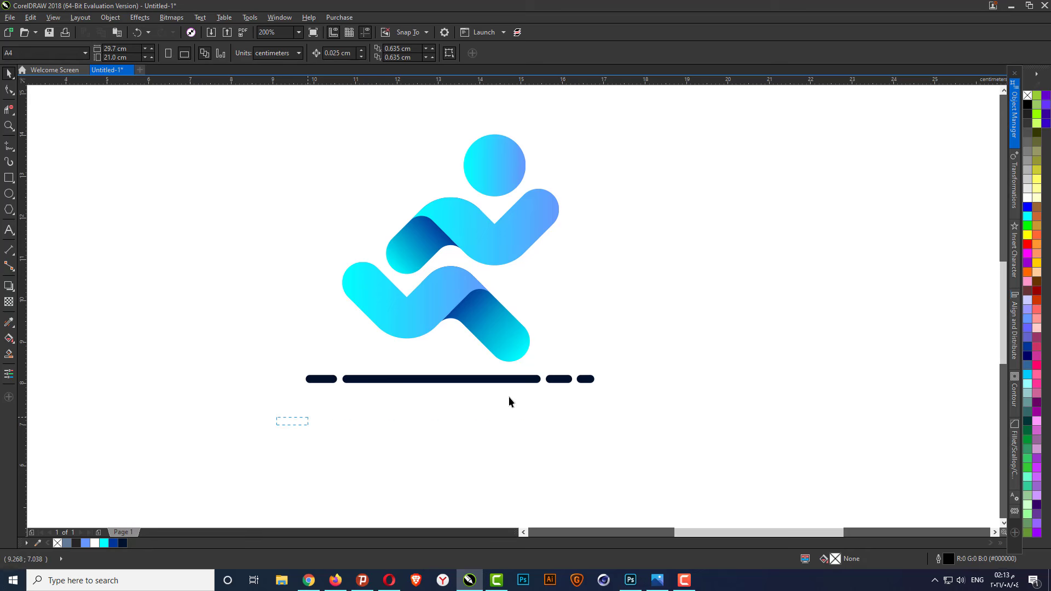
{"action": "left_click_drag", "start_coordinate": [508, 396], "coordinate": [623, 353]}
{"action": "left_click", "coordinate": [314, 54]}
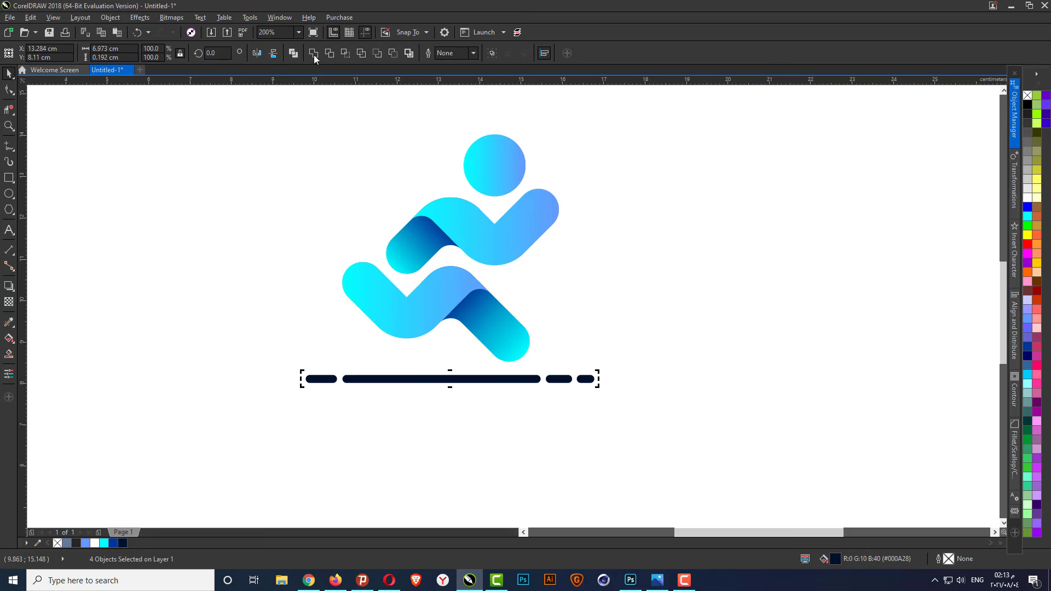
Group the head and all the zigzag body parts of the runner, leaving out the ground line.
{"action": "left_click", "coordinate": [320, 157]}
{"action": "left_click_drag", "start_coordinate": [269, 125], "coordinate": [579, 383]}
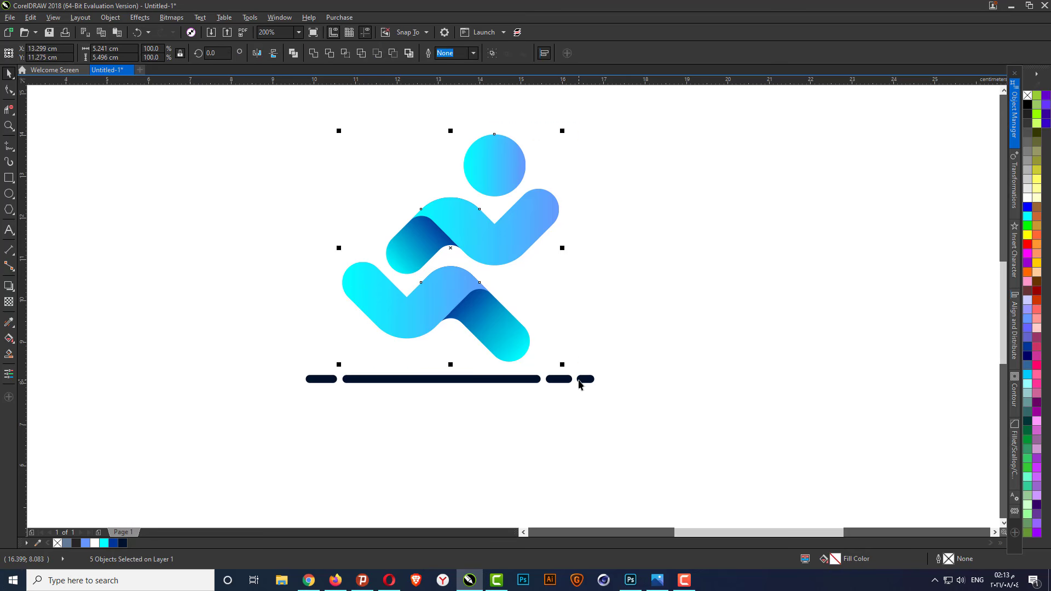
{"action": "key", "text": "ctrl+g"}
Align the ground line and the grouped runner figure on their horizontal centers, keeping the figure in place.
{"action": "left_click", "coordinate": [497, 377]}
{"action": "left_click", "coordinate": [497, 339], "text": "shift"}
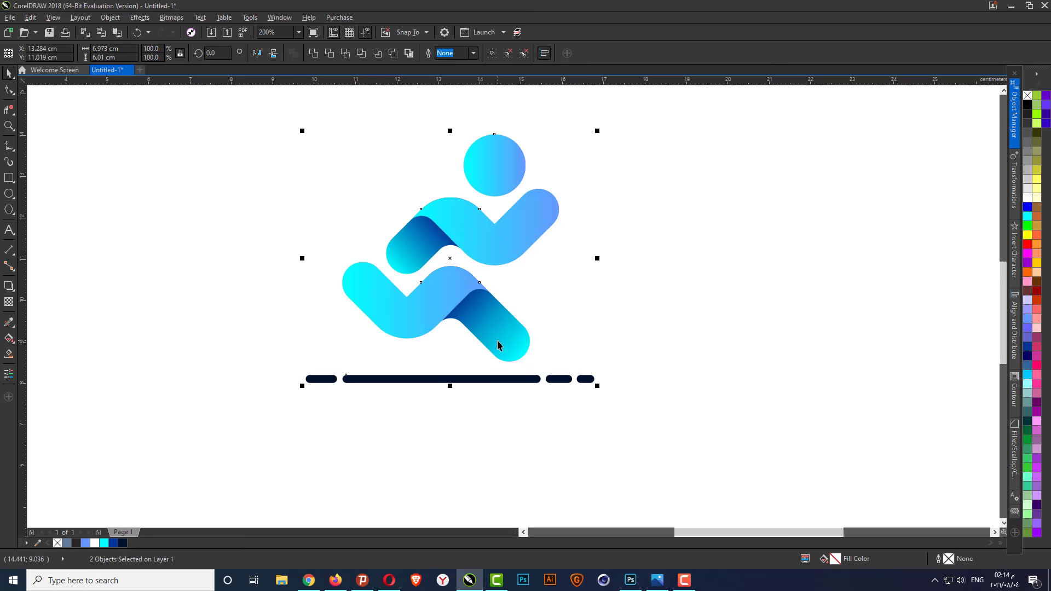
{"action": "left_click", "coordinate": [543, 54]}
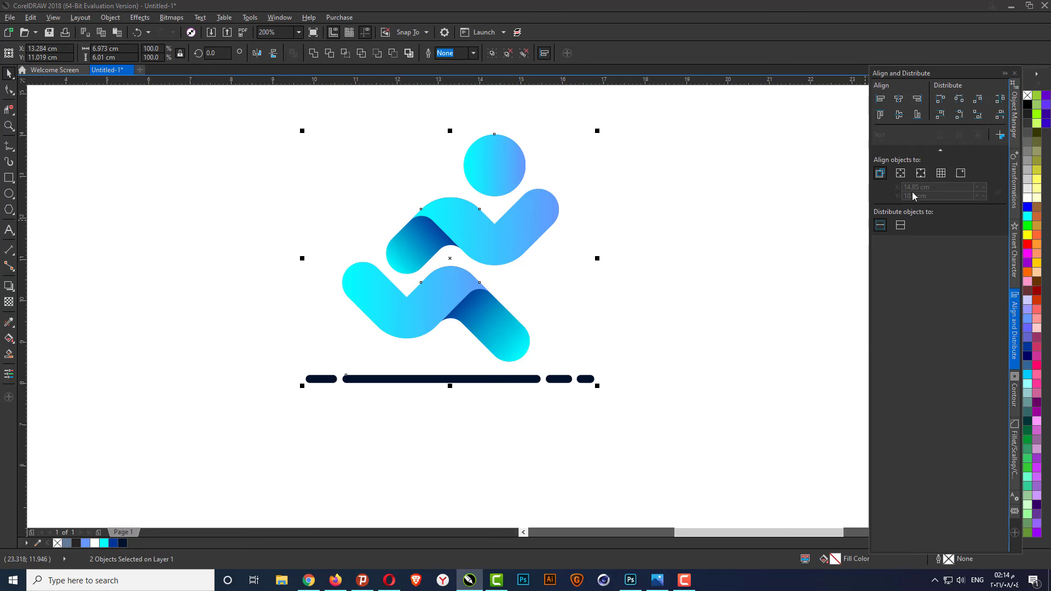
{"action": "left_click", "coordinate": [898, 99]}
{"action": "left_click", "coordinate": [711, 273]}
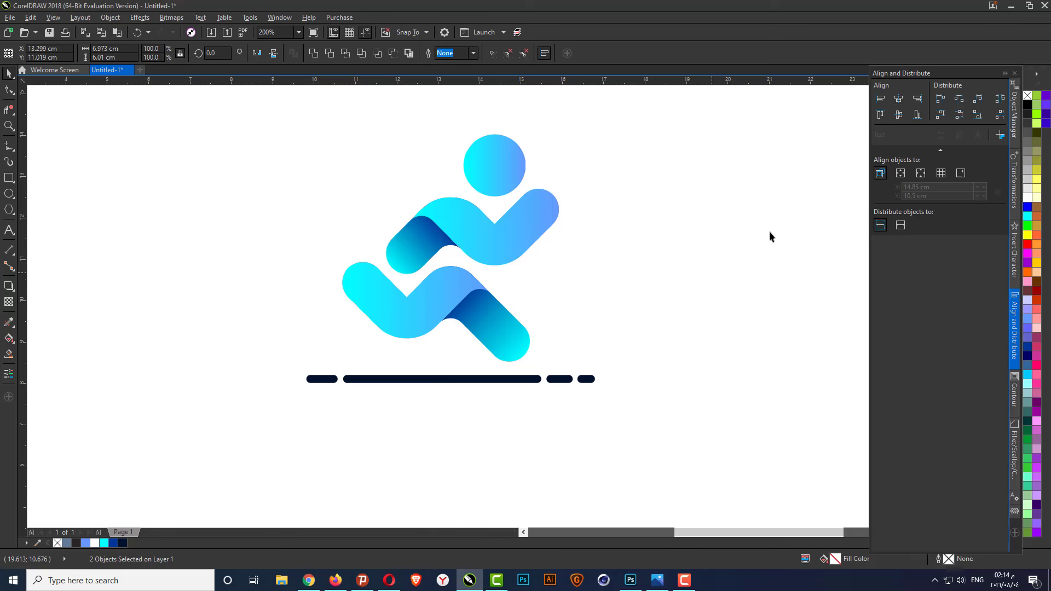
{"action": "left_click", "coordinate": [1014, 73]}
Add the artistic text "RUNNING LOGO" just below the ground line.
{"action": "scroll", "coordinate": [437, 471], "scroll_direction": "up", "scroll_amount": 1}
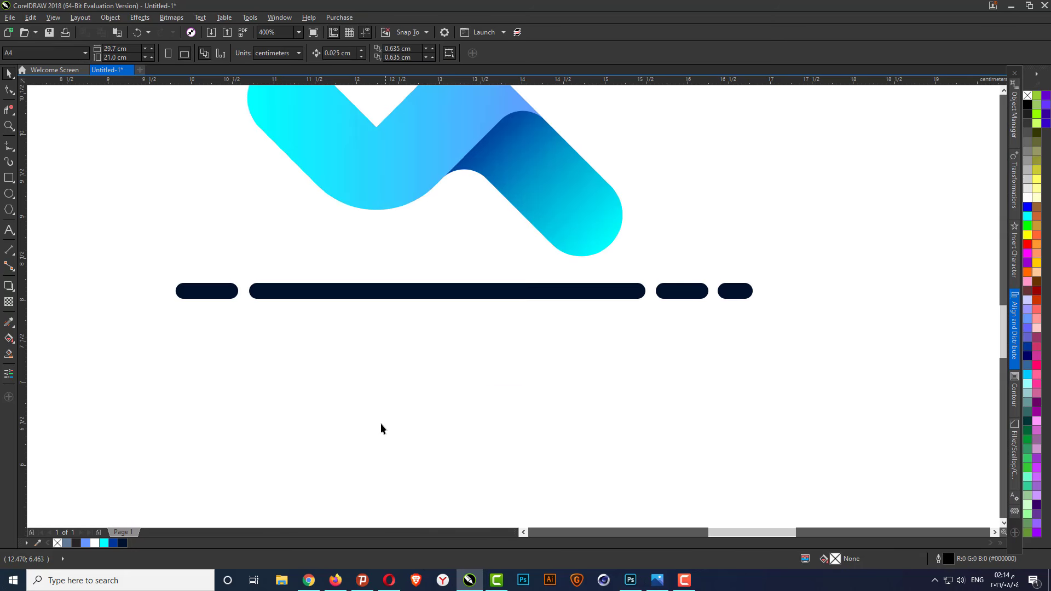
{"action": "key", "text": "F8"}
{"action": "left_click", "coordinate": [373, 382]}
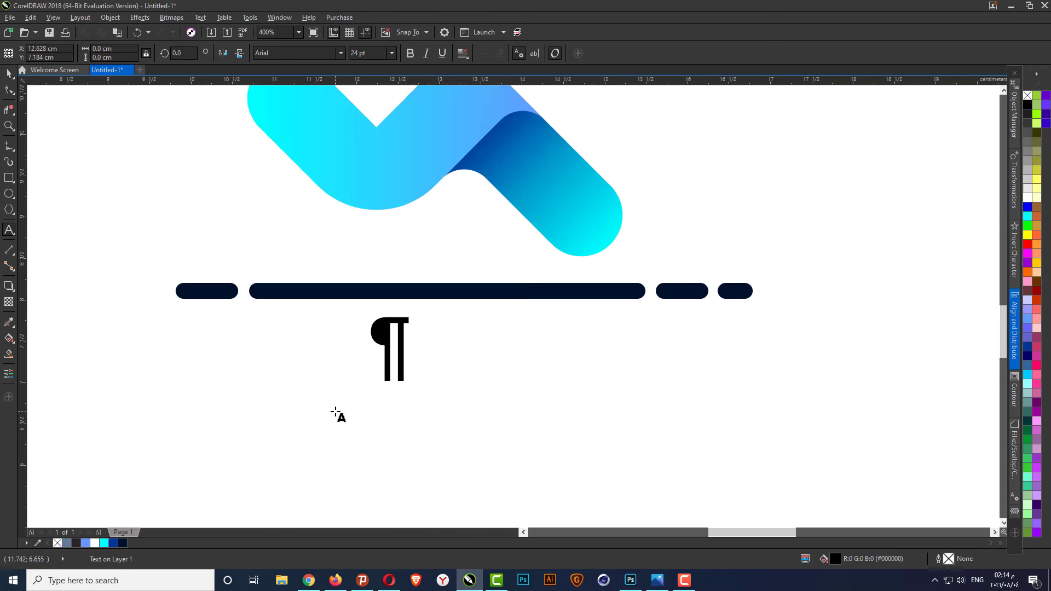
{"action": "type", "text": "R"}
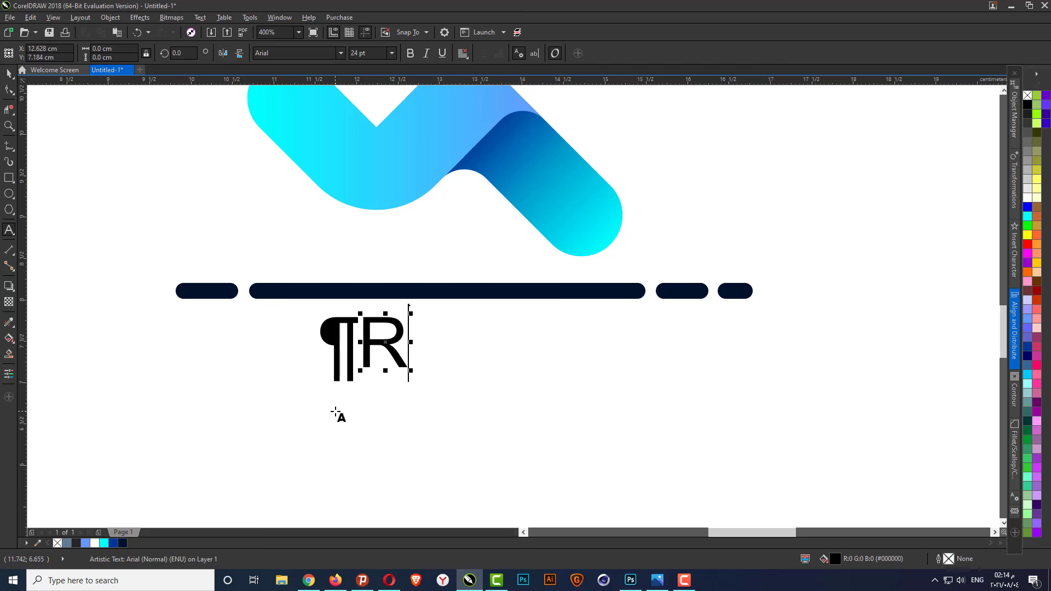
{"action": "type", "text": "UNN"}
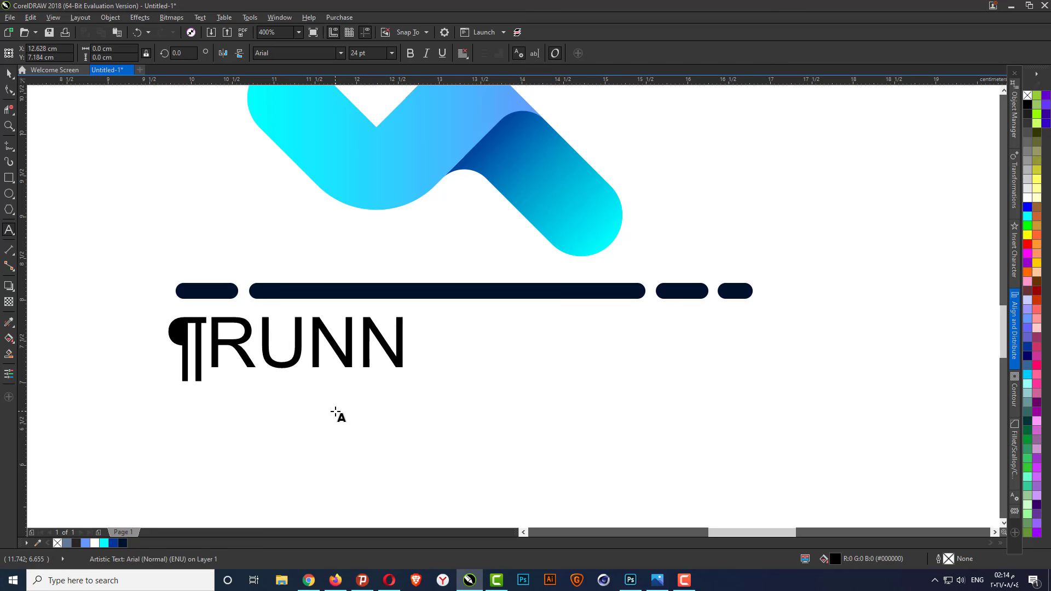
{"action": "type", "text": "ING "}
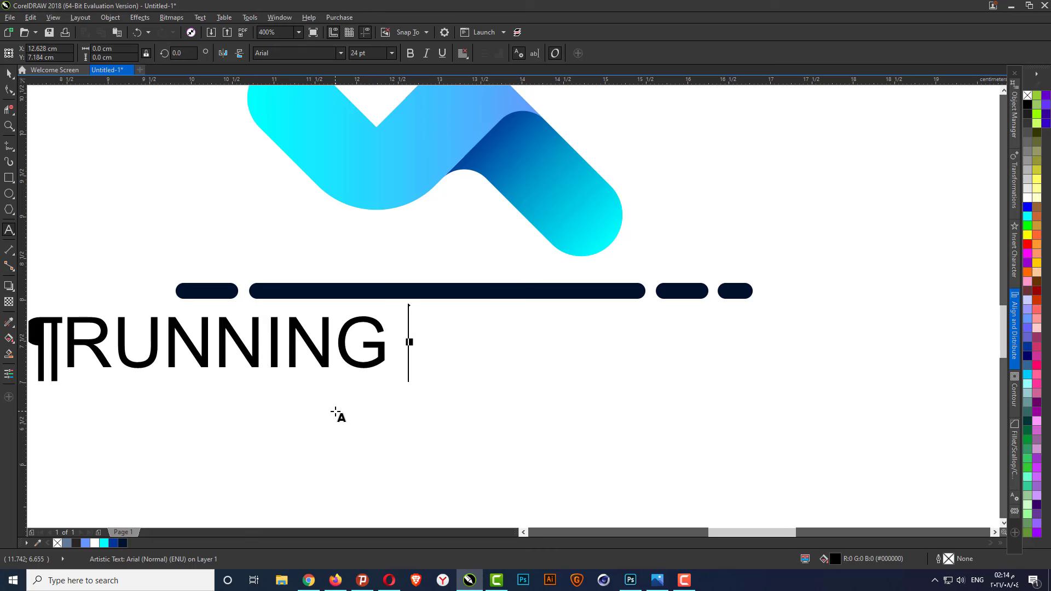
{"action": "type", "text": "LOGO"}
{"action": "key", "text": "ctrl+space"}
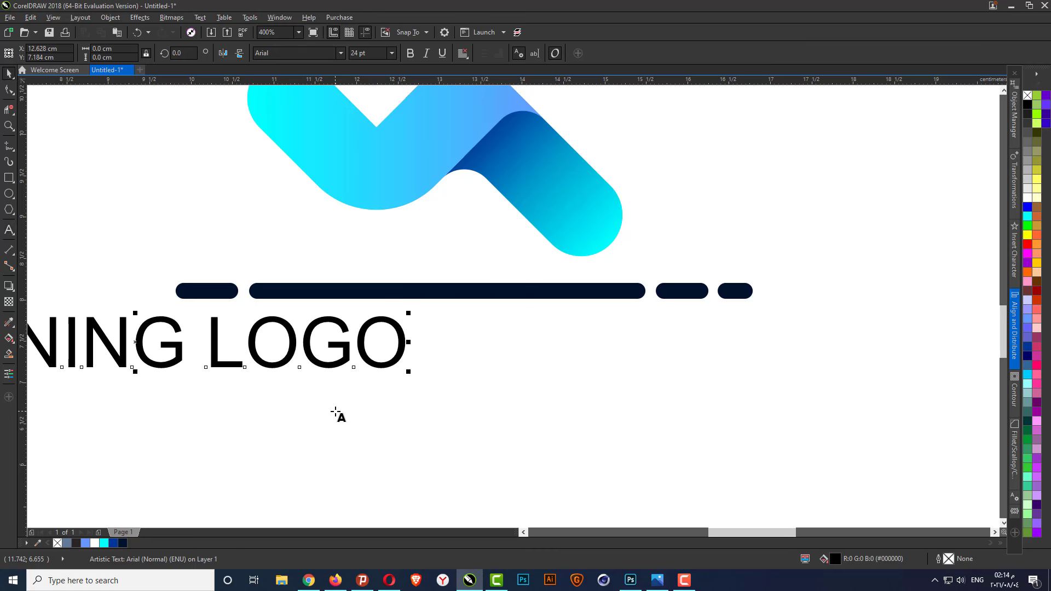
Set the RUNNING LOGO text to the Baloo Bhai font at 20 pt.
{"action": "left_click", "coordinate": [340, 53]}
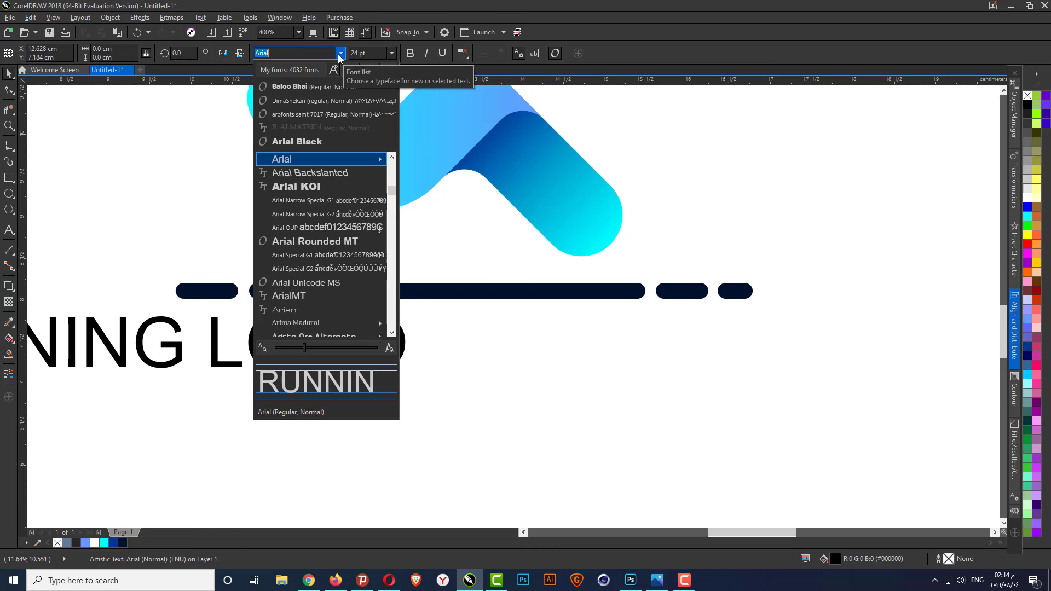
{"action": "left_click", "coordinate": [306, 83]}
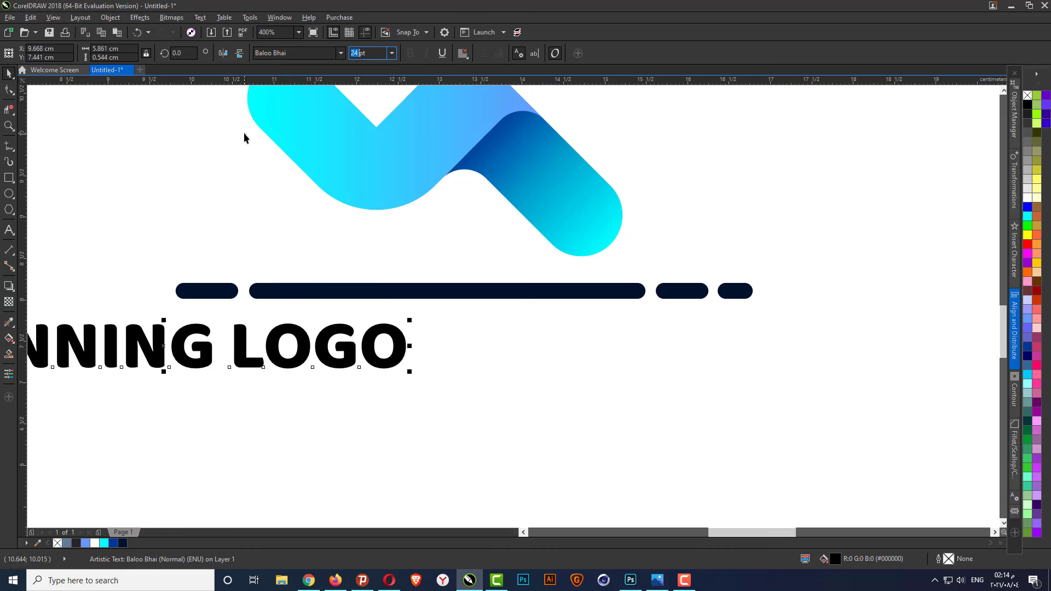
{"action": "type", "text": "20"}
{"action": "key", "text": "Return"}
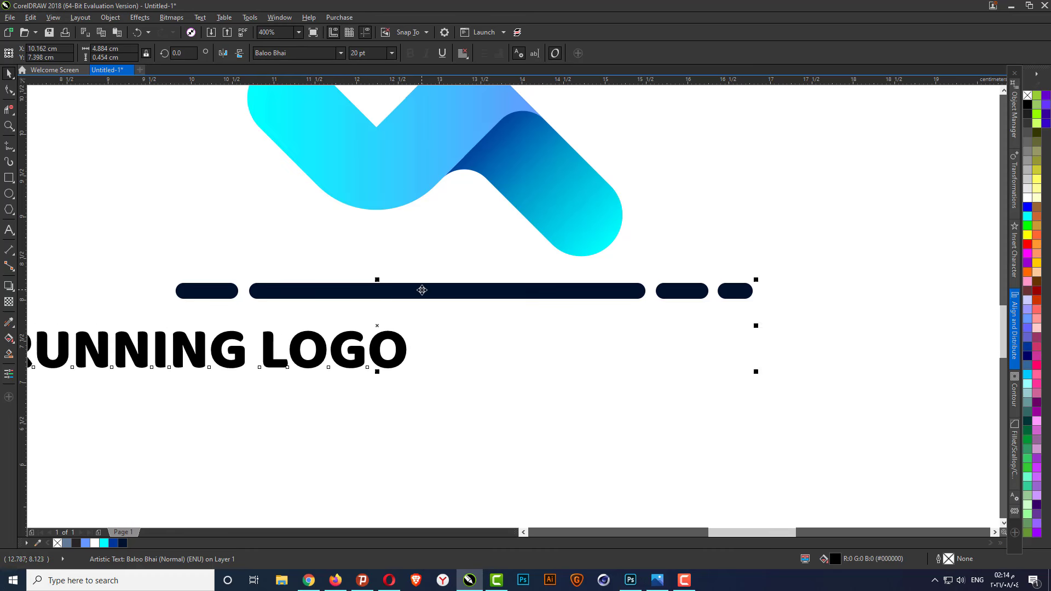
Center the text horizontally under the ground line and move it slightly closer to the line.
{"action": "left_click", "coordinate": [1014, 326]}
{"action": "left_click", "coordinate": [898, 99]}
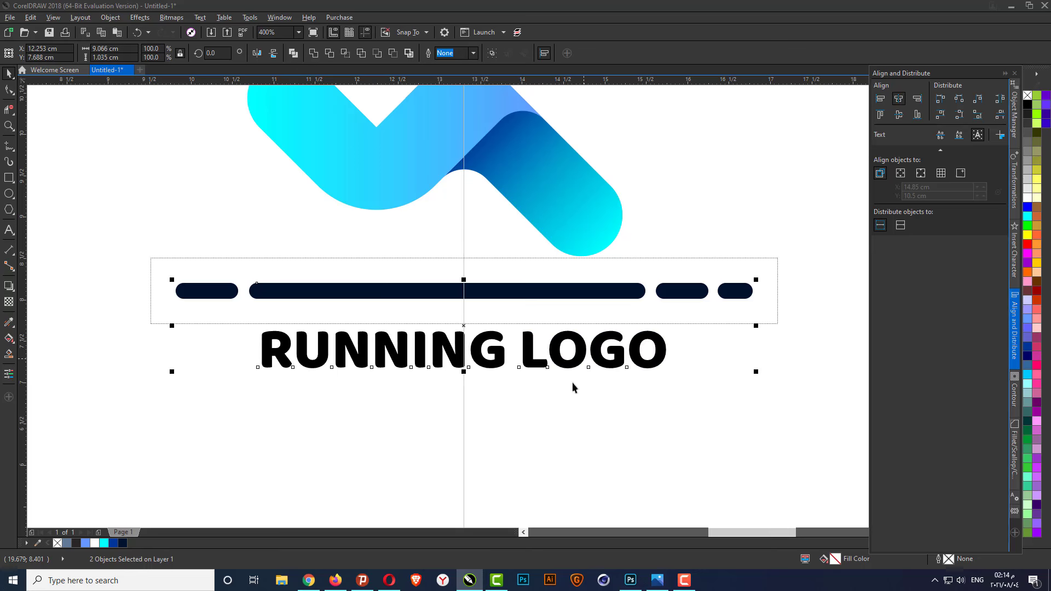
{"action": "left_click", "coordinate": [602, 395]}
{"action": "left_click", "coordinate": [495, 354]}
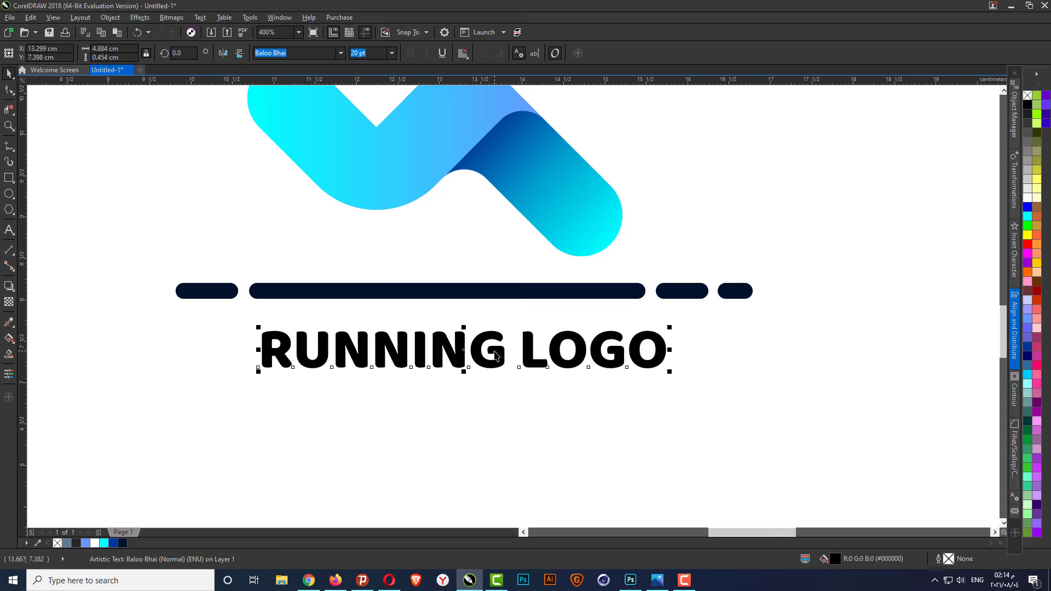
{"action": "left_click_drag", "start_coordinate": [495, 354], "coordinate": [498, 344]}
{"action": "scroll", "coordinate": [454, 428], "scroll_direction": "down", "scroll_amount": 1}
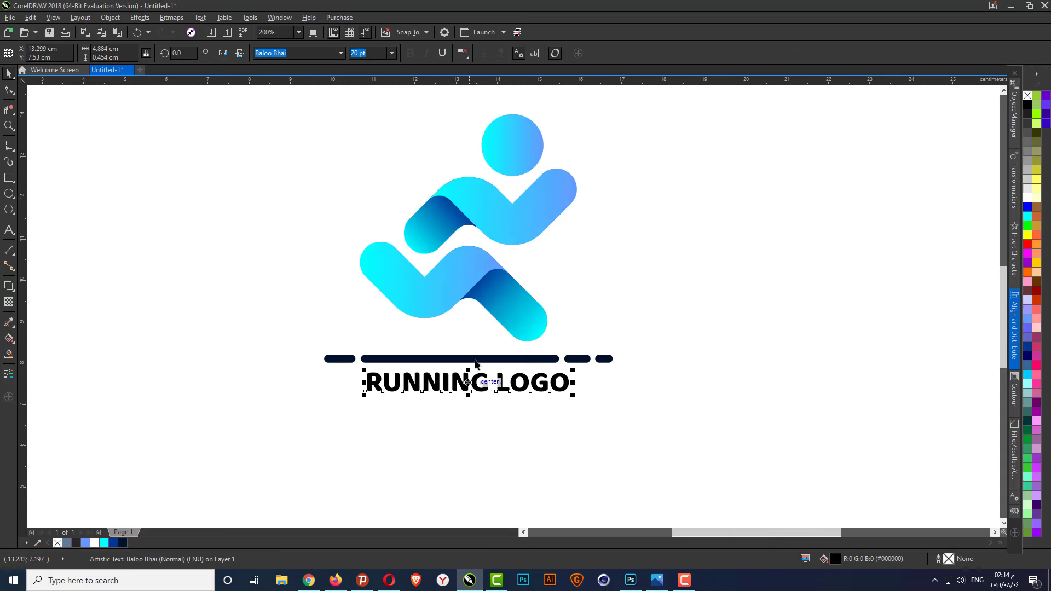
Reduce the RUNNING LOGO text size to 17 pt.
{"action": "scroll", "coordinate": [491, 330], "scroll_direction": "up", "scroll_amount": 1}
{"action": "left_click", "coordinate": [506, 450]}
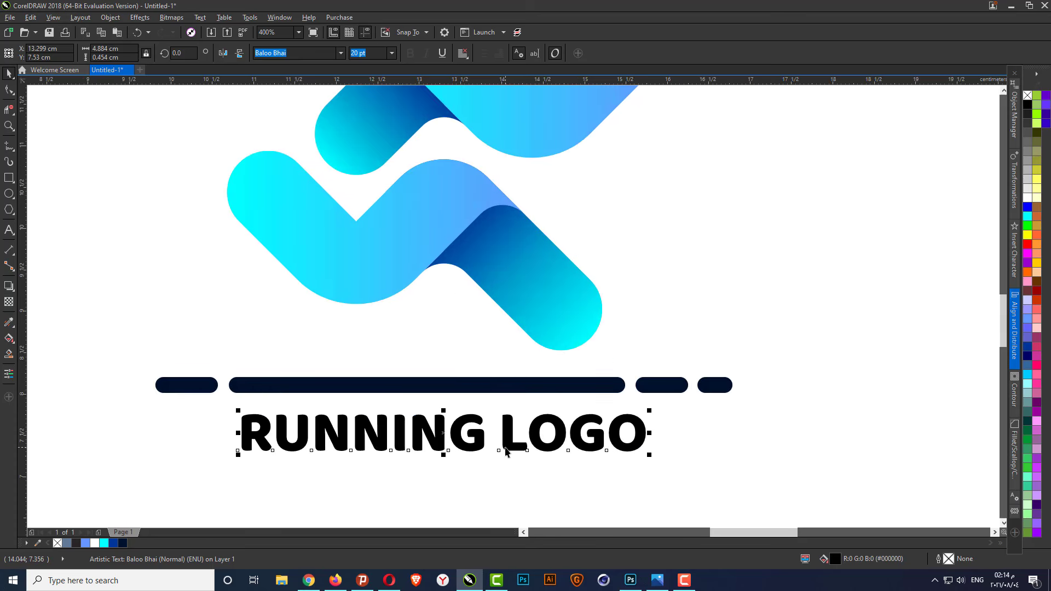
{"action": "type", "text": "17"}
{"action": "key", "text": "Return"}
Realign the resized text to the horizontal center of the ground line and nudge it up slightly.
{"action": "left_click", "coordinate": [500, 384], "text": "shift"}
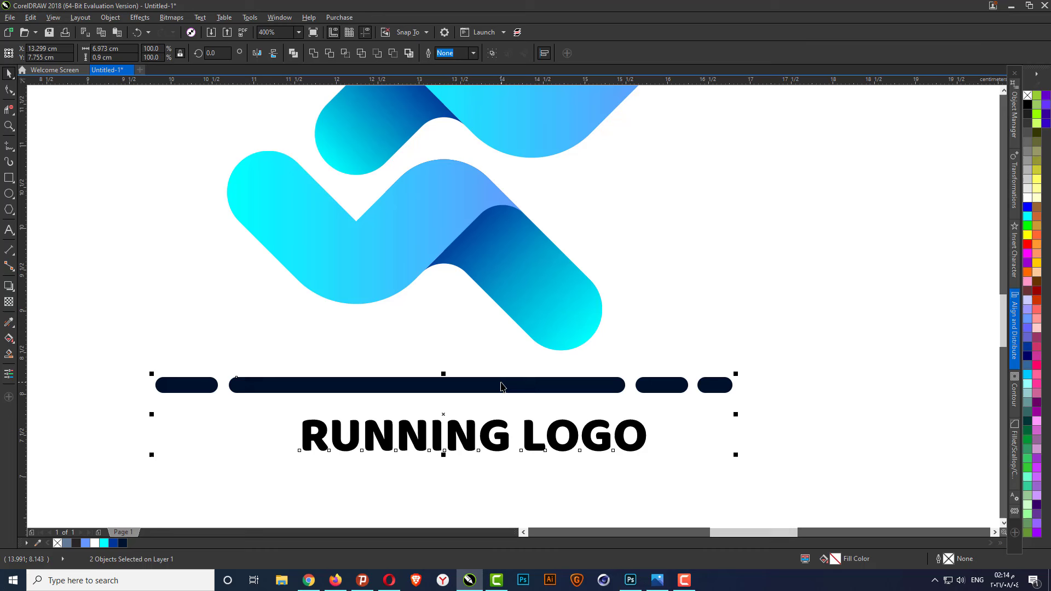
{"action": "left_click", "coordinate": [1014, 326]}
{"action": "left_click", "coordinate": [898, 99]}
{"action": "left_click", "coordinate": [688, 225]}
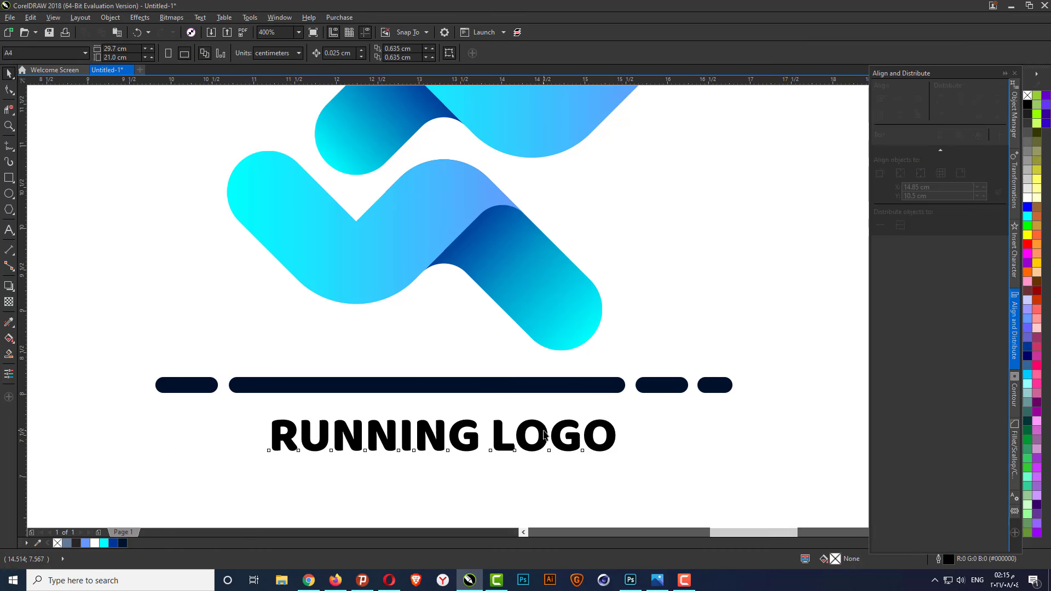
{"action": "left_click", "coordinate": [550, 442]}
{"action": "key", "text": "Up"}
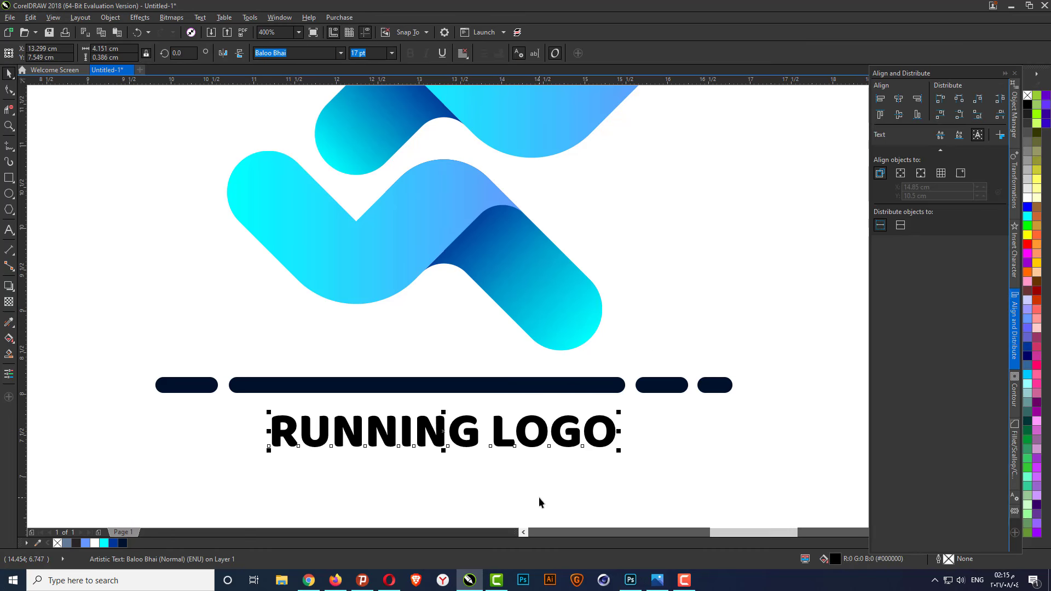
Widen the letter spacing of RUNNING LOGO to nearly the ground line's length and recenter it under the line.
{"action": "left_click", "coordinate": [8, 90]}
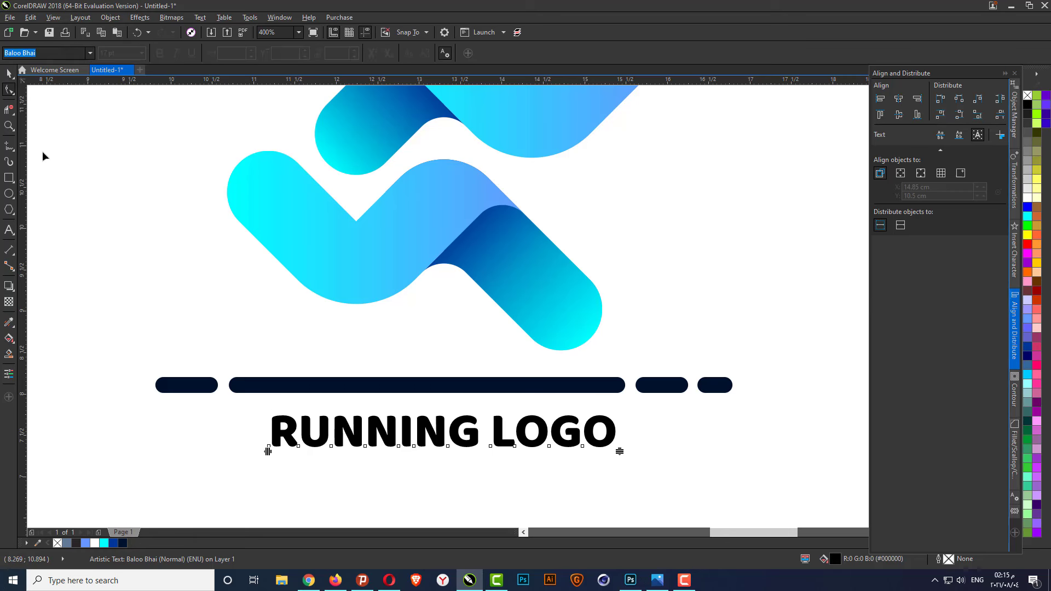
{"action": "left_click_drag", "start_coordinate": [268, 450], "coordinate": [93, 446]}
{"action": "left_click_drag", "start_coordinate": [90, 445], "coordinate": [77, 444]}
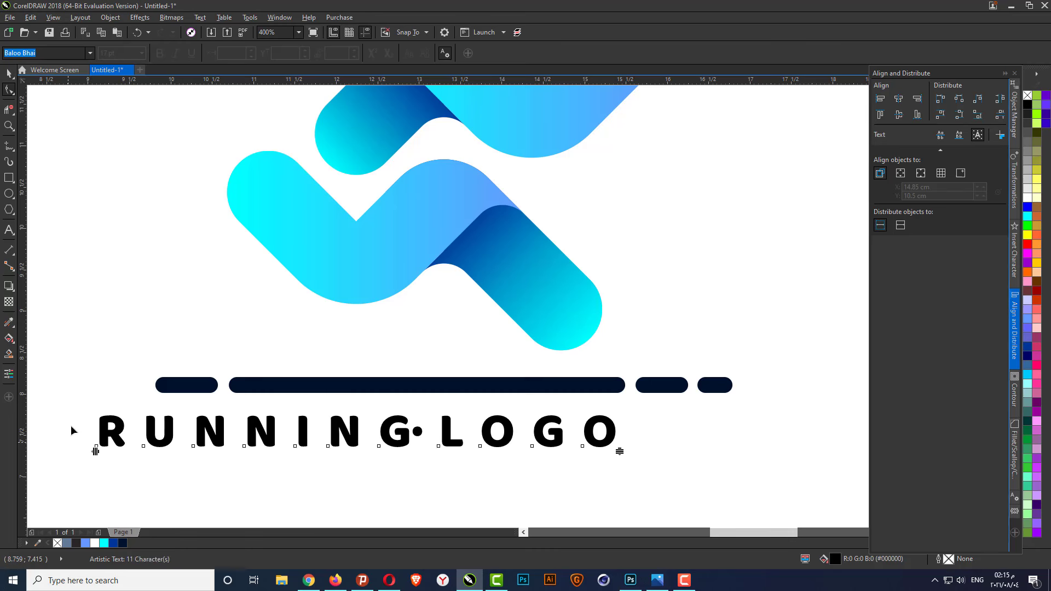
{"action": "left_click", "coordinate": [9, 72]}
{"action": "left_click", "coordinate": [386, 387], "text": "shift"}
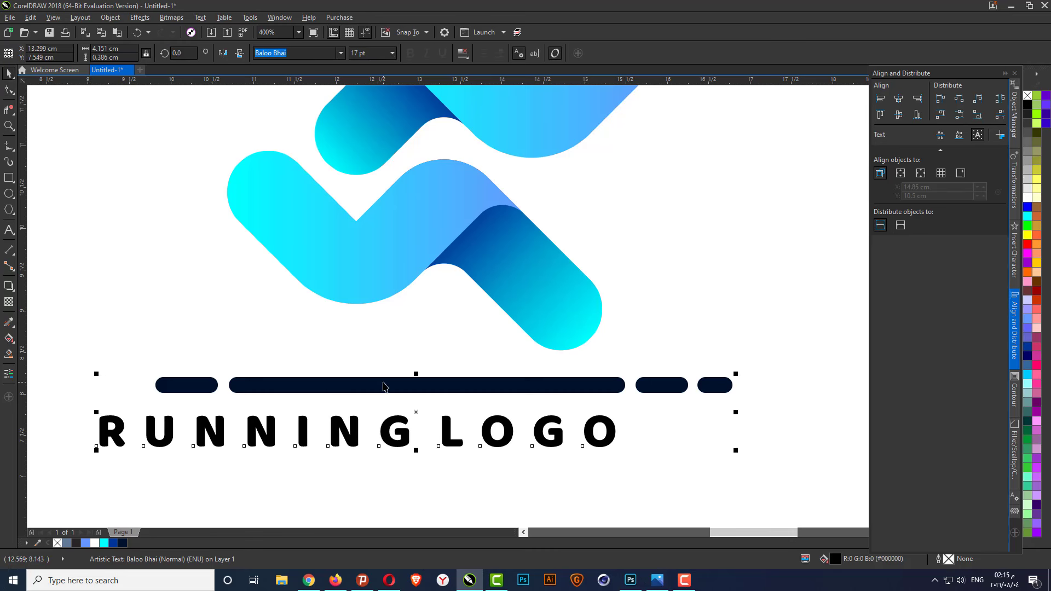
{"action": "left_click", "coordinate": [901, 99]}
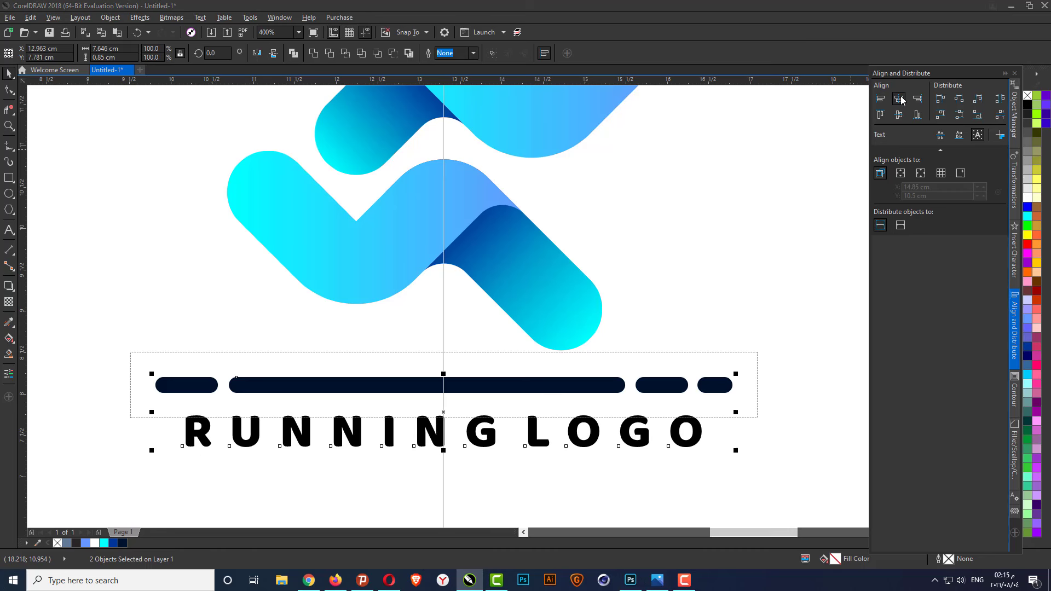
{"action": "left_click", "coordinate": [797, 195]}
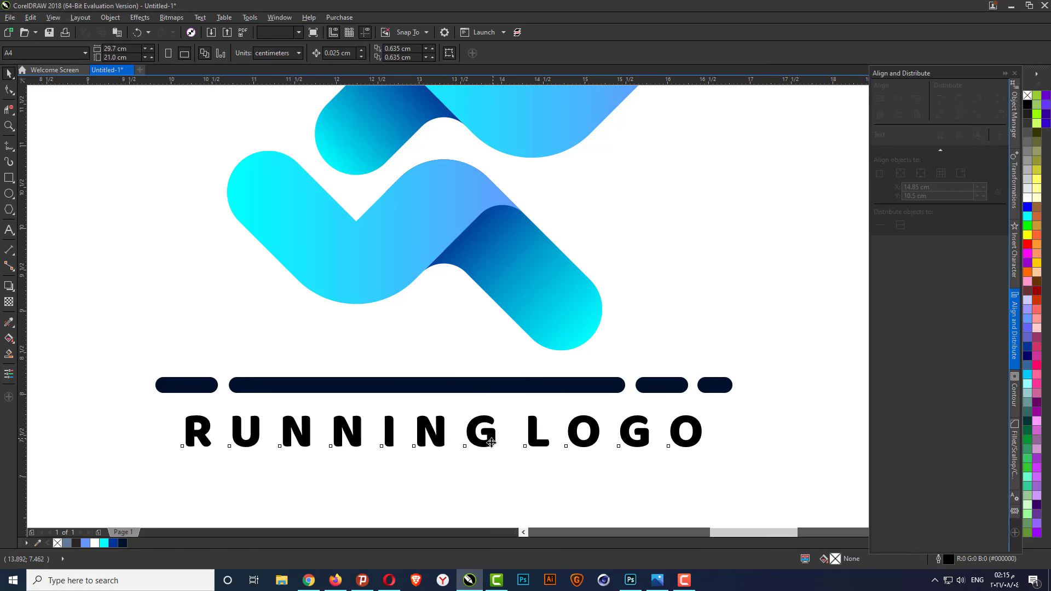
Increase the letter spacing a little more, to a text width of about 6.6 cm, and center it on the ground line again.
{"action": "left_click", "coordinate": [491, 442]}
{"action": "left_click", "coordinate": [10, 90]}
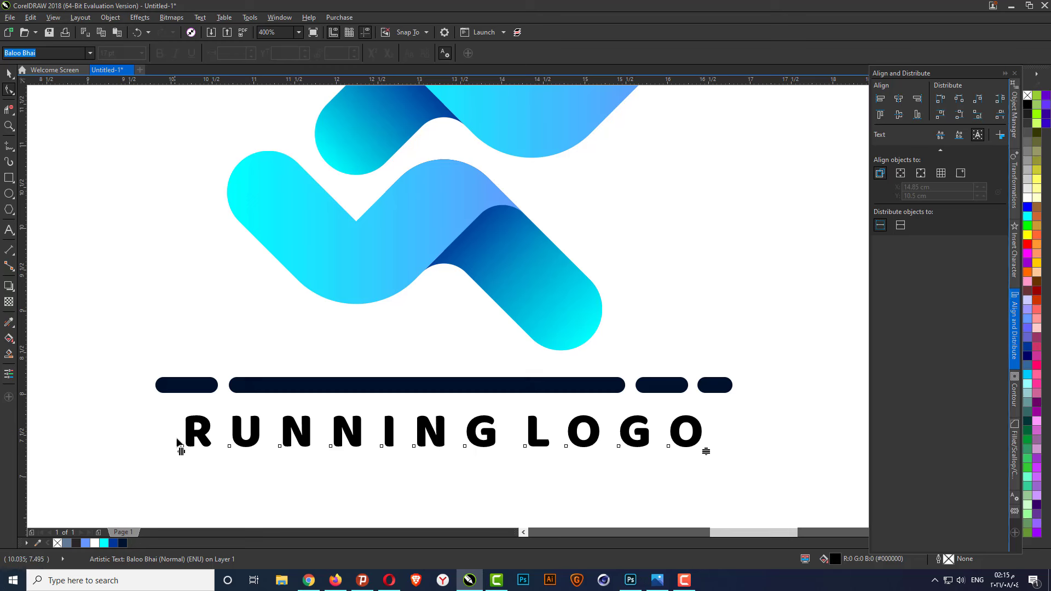
{"action": "left_click_drag", "start_coordinate": [182, 452], "coordinate": [152, 451]}
{"action": "left_click", "coordinate": [10, 74]}
{"action": "left_click", "coordinate": [353, 383], "text": "shift"}
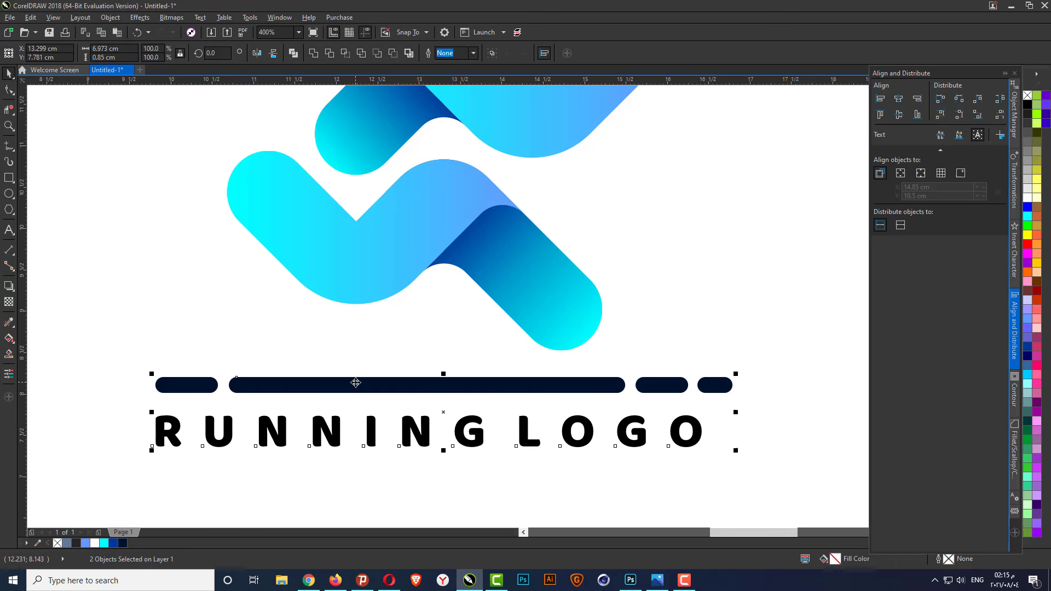
{"action": "left_click", "coordinate": [898, 100]}
{"action": "left_click", "coordinate": [699, 227]}
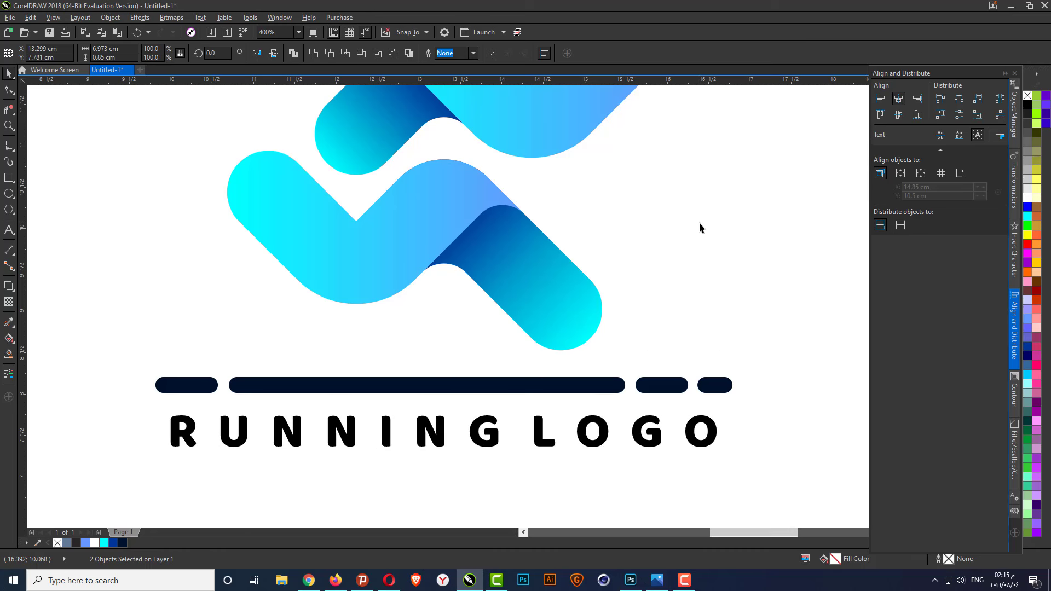
Color only the word RUNNING with the ground line's dark navy (R0 G10 B40, #000A28).
{"action": "left_click", "coordinate": [491, 436]}
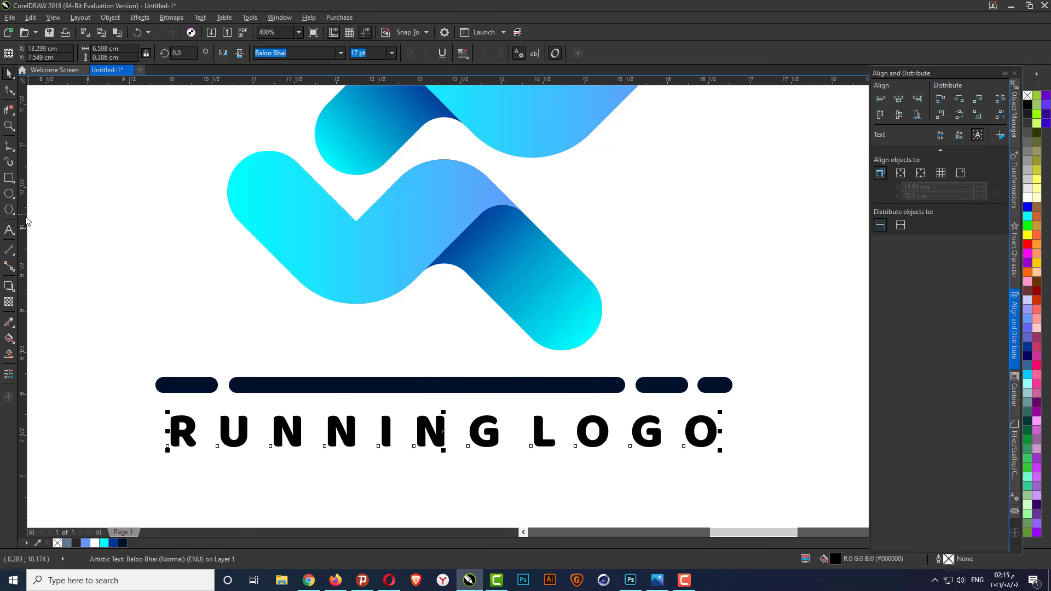
{"action": "left_click", "coordinate": [9, 230]}
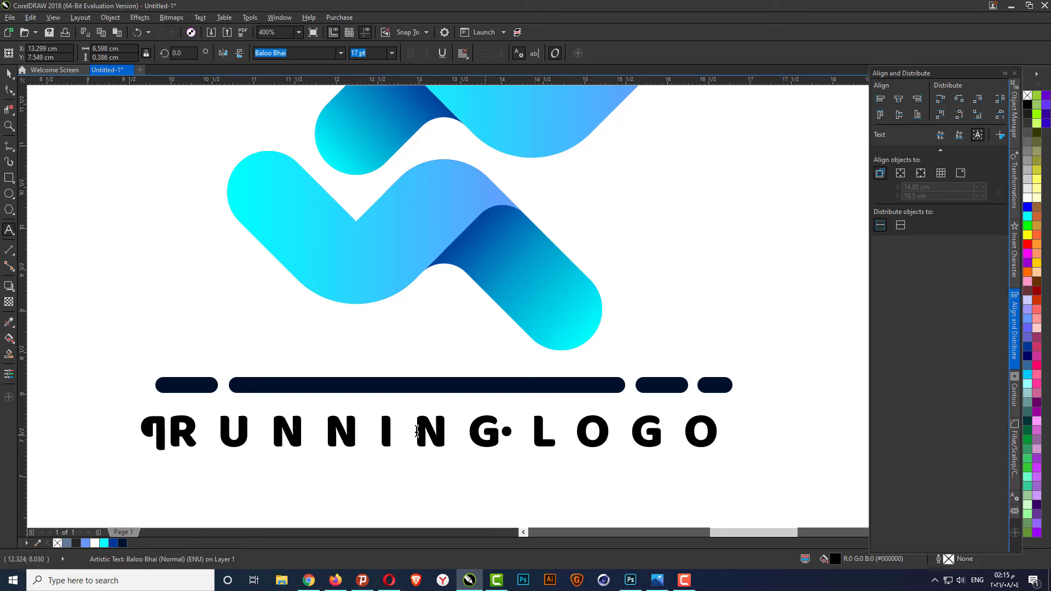
{"action": "left_click_drag", "start_coordinate": [500, 432], "coordinate": [181, 427]}
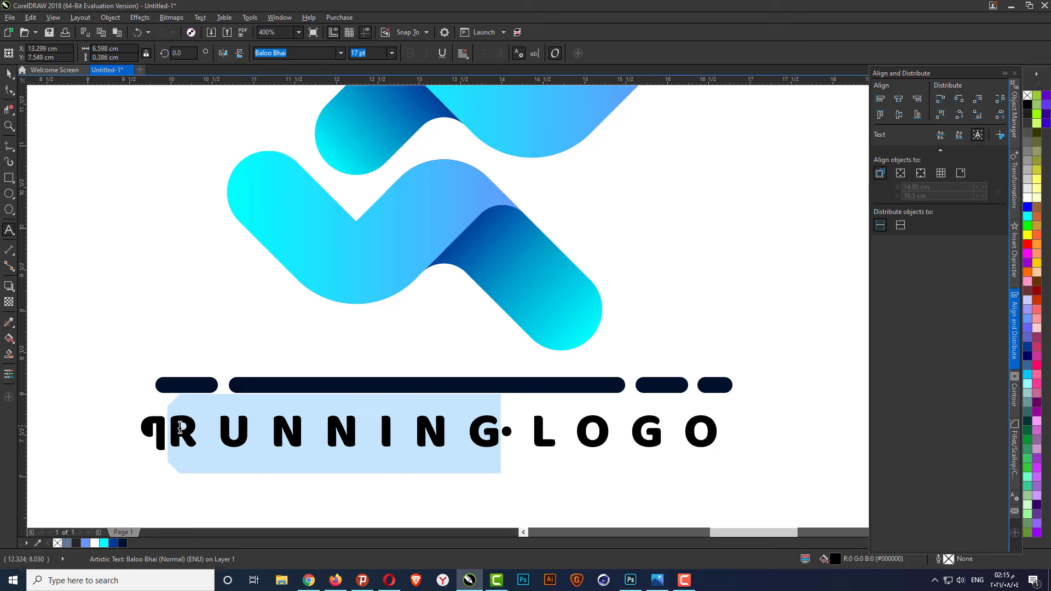
{"action": "left_click", "coordinate": [122, 542]}
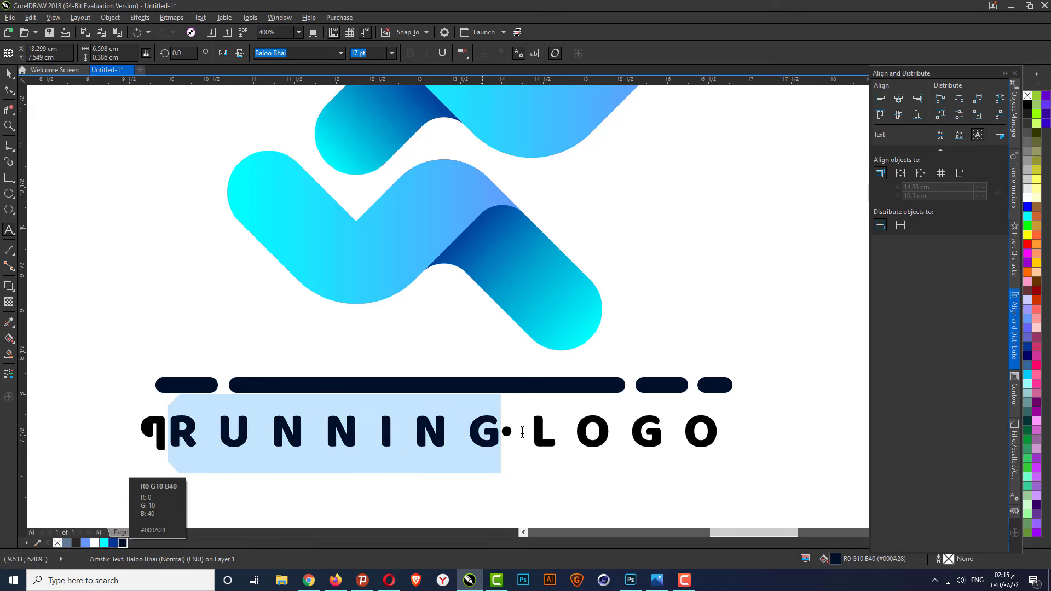
Color only the word LOGO violet-blue (R102 G102 B255, #6666FF), trying Baby Blue and no fill first.
{"action": "left_click_drag", "start_coordinate": [531, 433], "coordinate": [719, 434]}
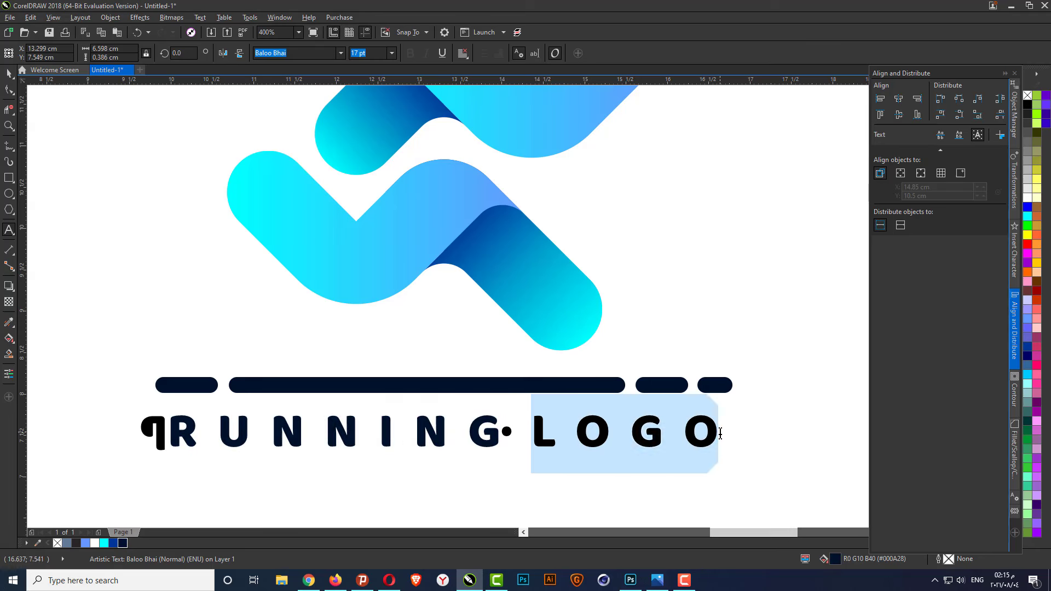
{"action": "left_click", "coordinate": [1027, 318]}
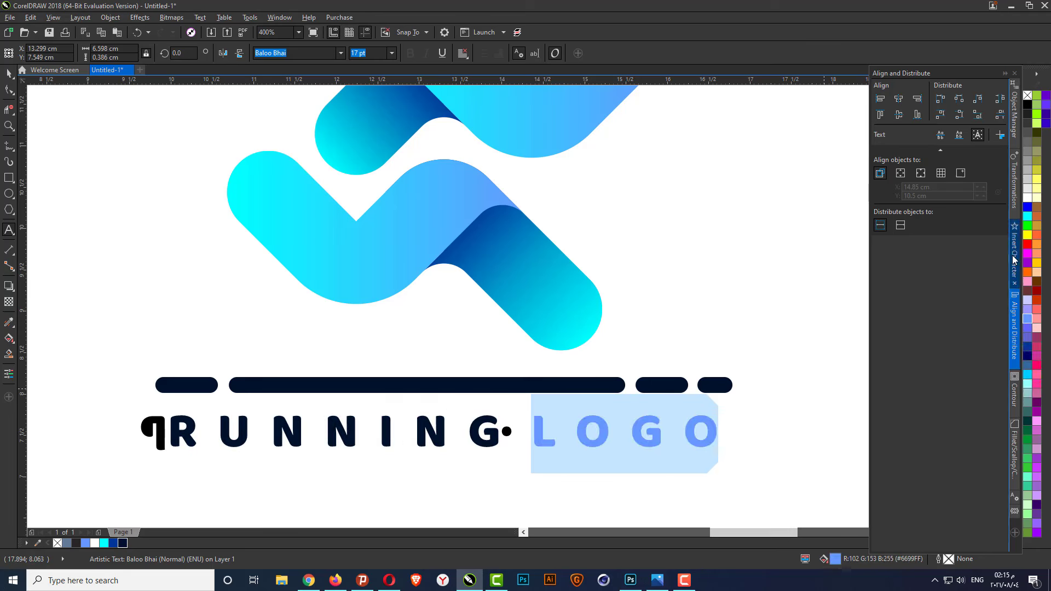
{"action": "left_click", "coordinate": [1027, 97]}
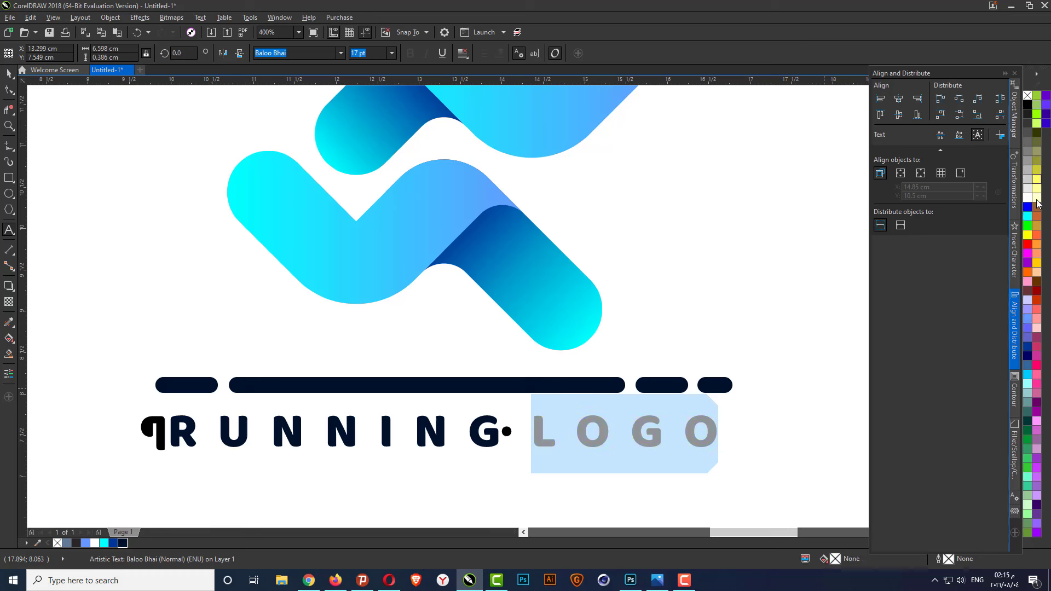
{"action": "left_click", "coordinate": [1028, 329]}
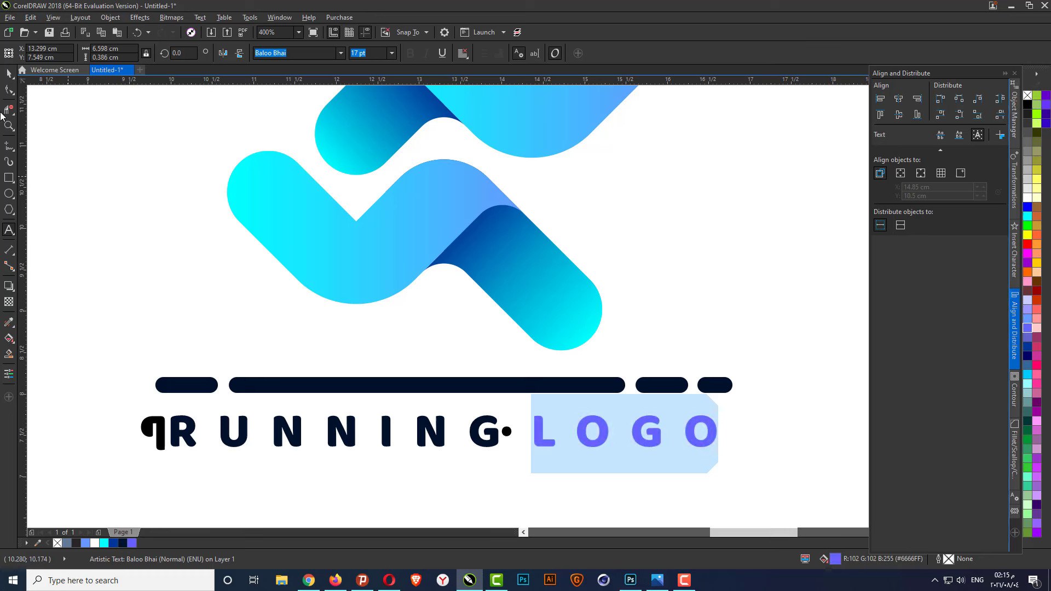
{"action": "key", "text": "ctrl+space"}
{"action": "left_click", "coordinate": [1004, 73]}
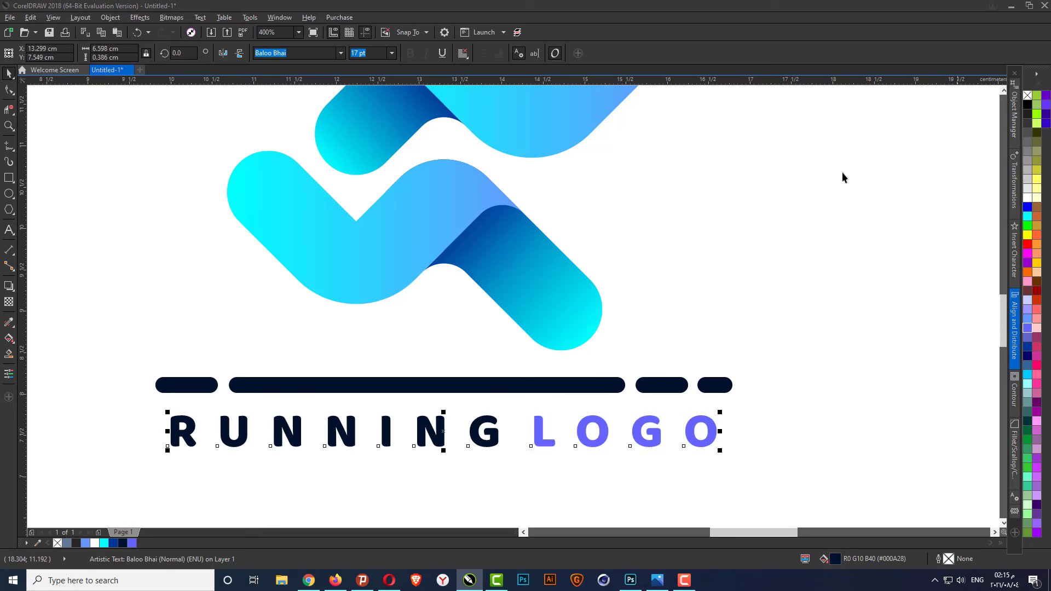
{"action": "left_click", "coordinate": [717, 248]}
{"action": "key", "text": "F4"}
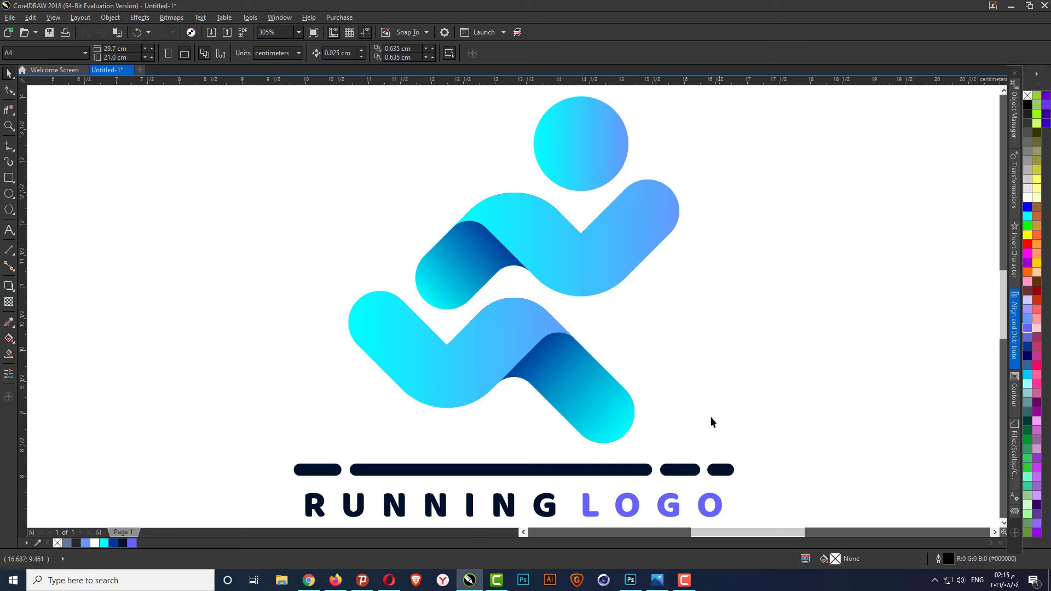
Recolor only the word LOGO in the caption with Baby Blue (R102 G153 B255, #6699FF) and deselect the text.
{"action": "left_click", "coordinate": [676, 508]}
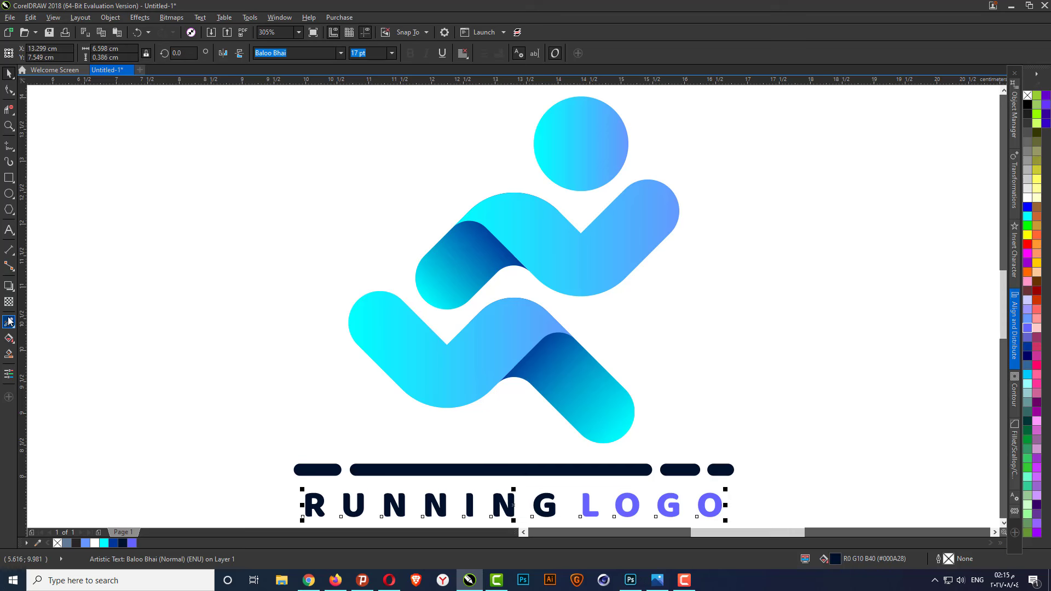
{"action": "key", "text": "F8"}
{"action": "left_click", "coordinate": [574, 518]}
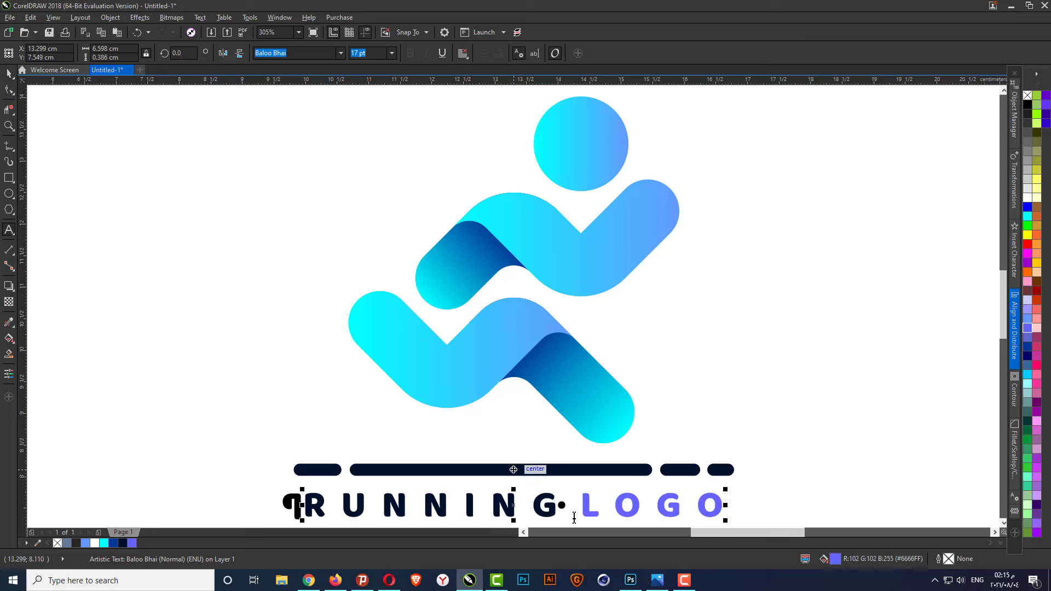
{"action": "left_click_drag", "start_coordinate": [585, 509], "coordinate": [729, 509]}
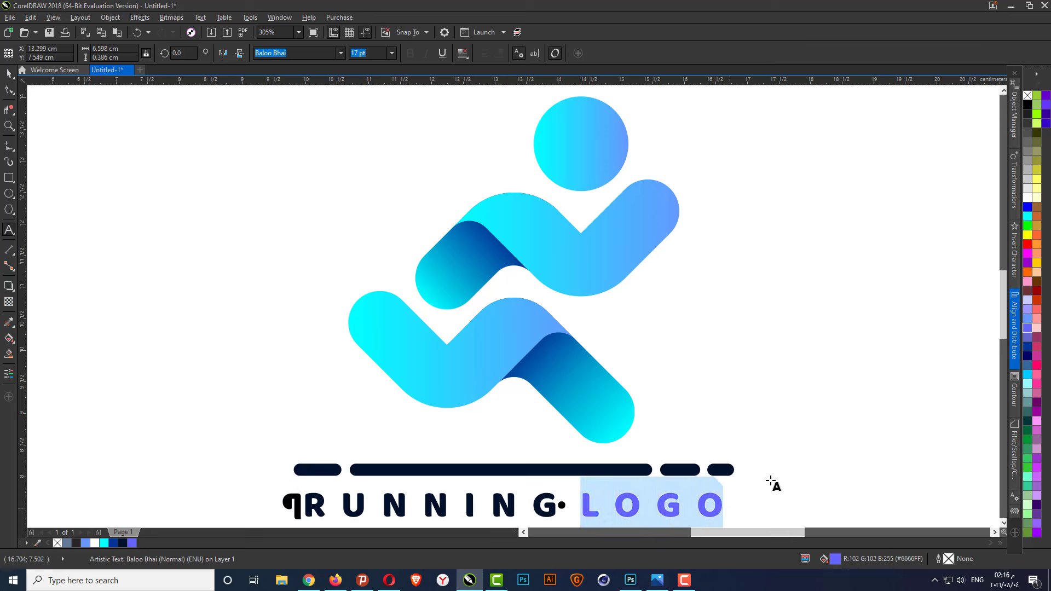
{"action": "left_click", "coordinate": [1027, 318]}
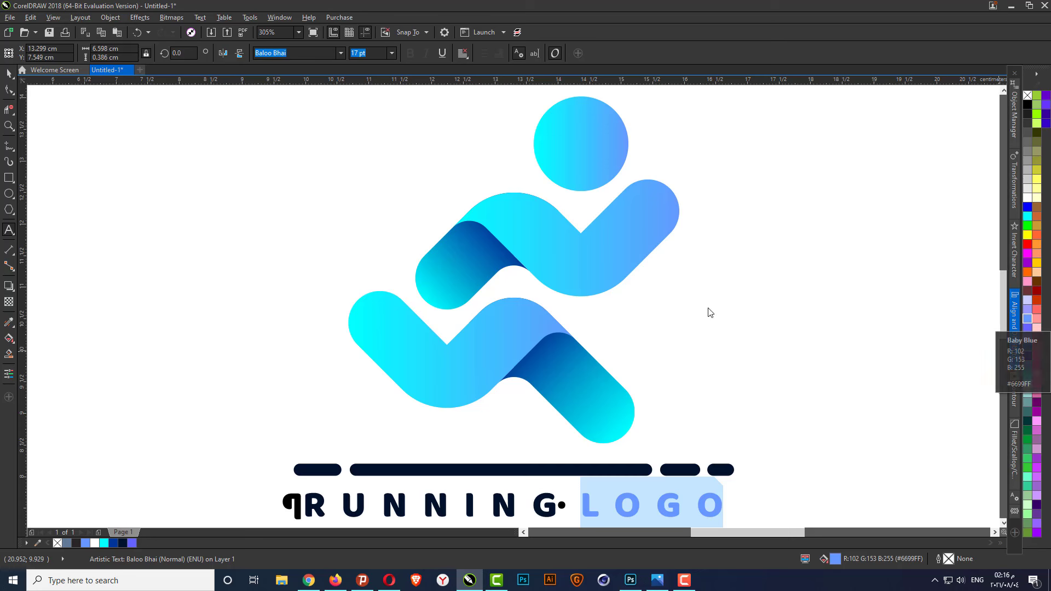
{"action": "left_click", "coordinate": [8, 74]}
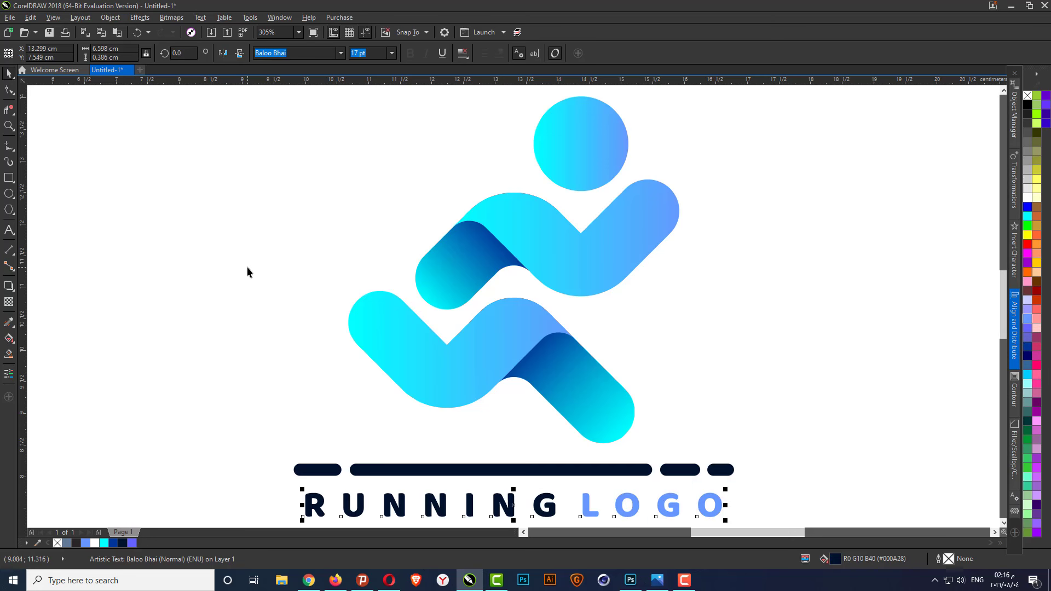
{"action": "key", "text": "Escape"}
Group the runner figure, ground line and caption together and center the group on the page.
{"action": "scroll", "coordinate": [451, 296], "scroll_direction": "down", "scroll_amount": 3}
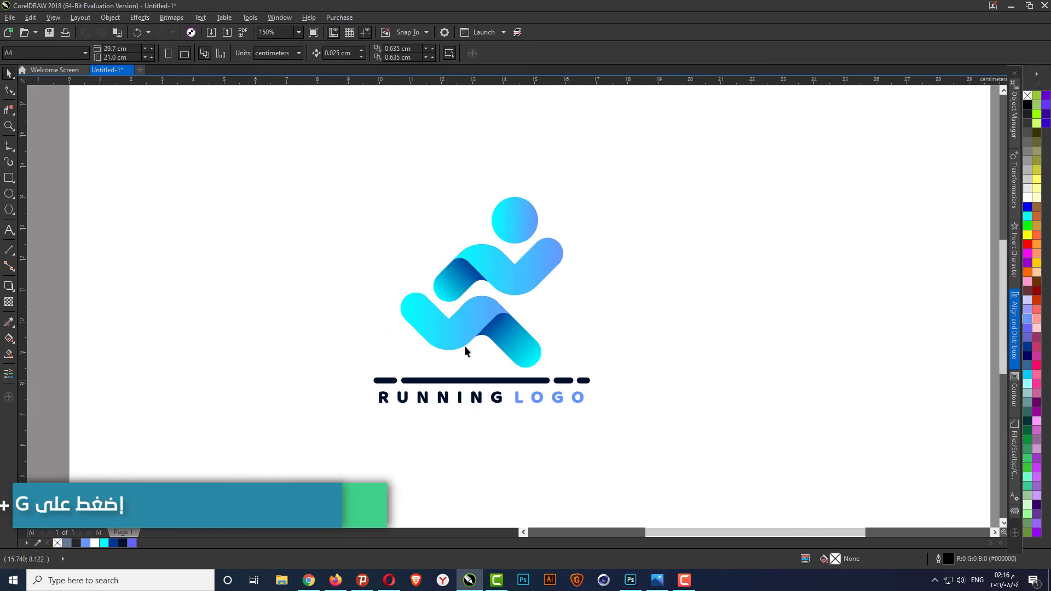
{"action": "left_click_drag", "start_coordinate": [335, 171], "coordinate": [651, 462]}
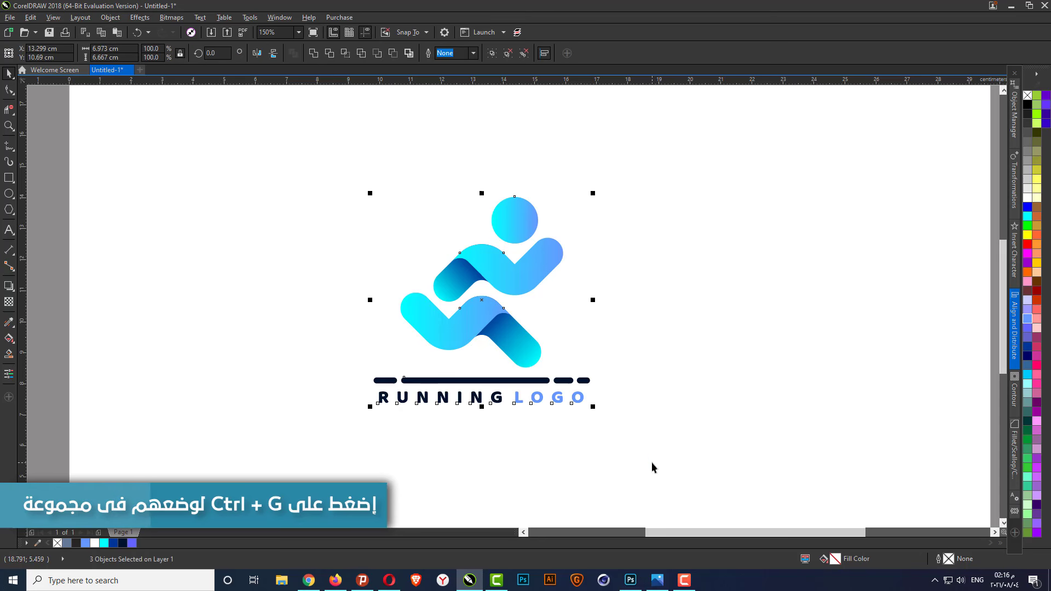
{"action": "key", "text": "ctrl+g"}
{"action": "key", "text": "p"}
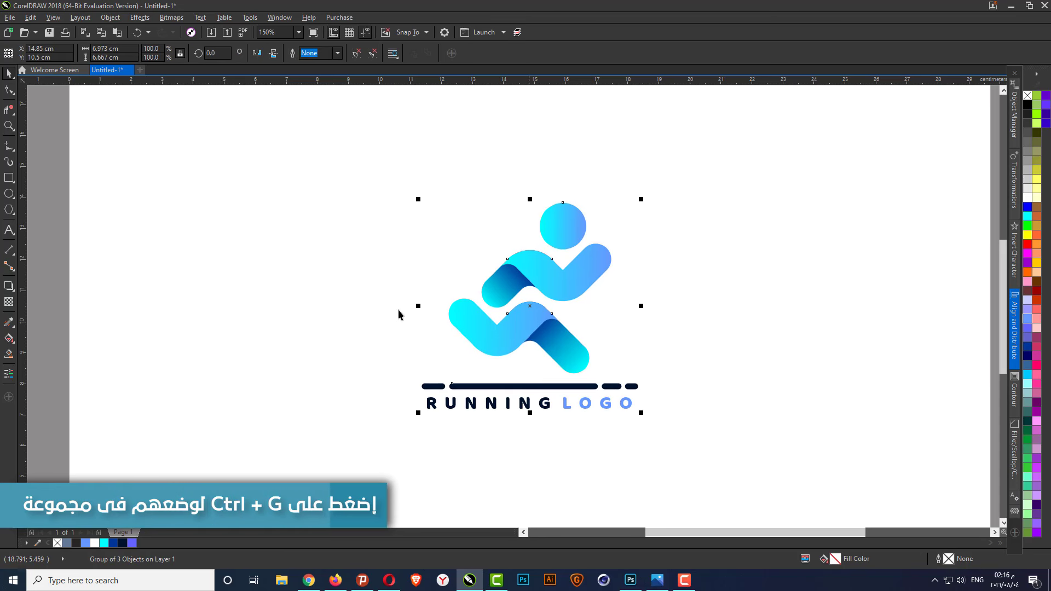
Enlarge the logo group proportionally from its center to about 18 cm wide, filling most of the page height, and deselect it.
{"action": "scroll", "coordinate": [398, 314], "scroll_direction": "down", "scroll_amount": 2}
{"action": "left_click_drag", "start_coordinate": [511, 352], "coordinate": [609, 434]}
{"action": "left_click", "coordinate": [518, 452]}
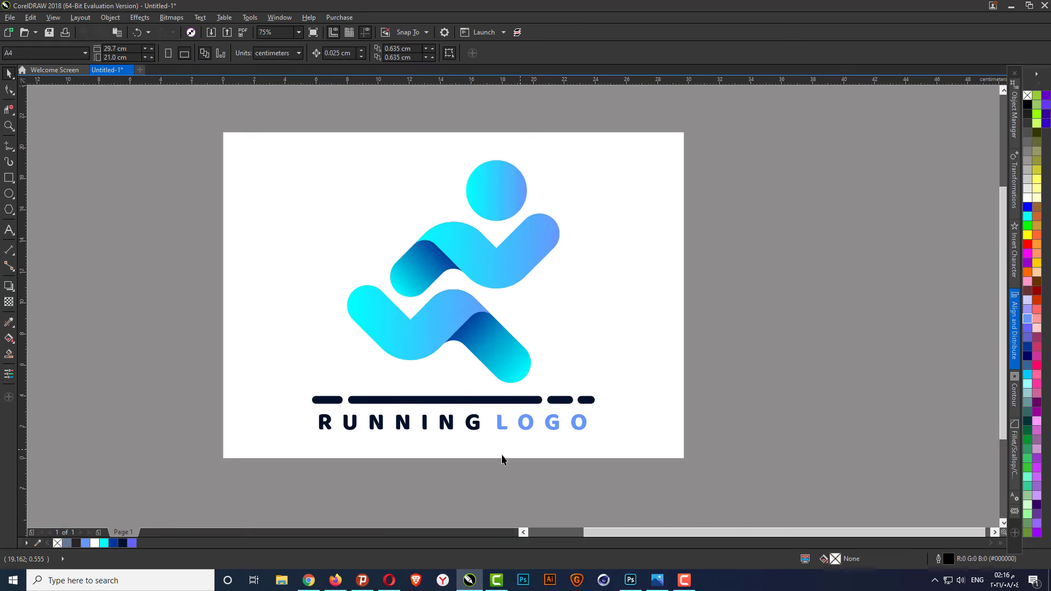
{"action": "scroll", "coordinate": [438, 465], "scroll_direction": "up", "scroll_amount": 1}
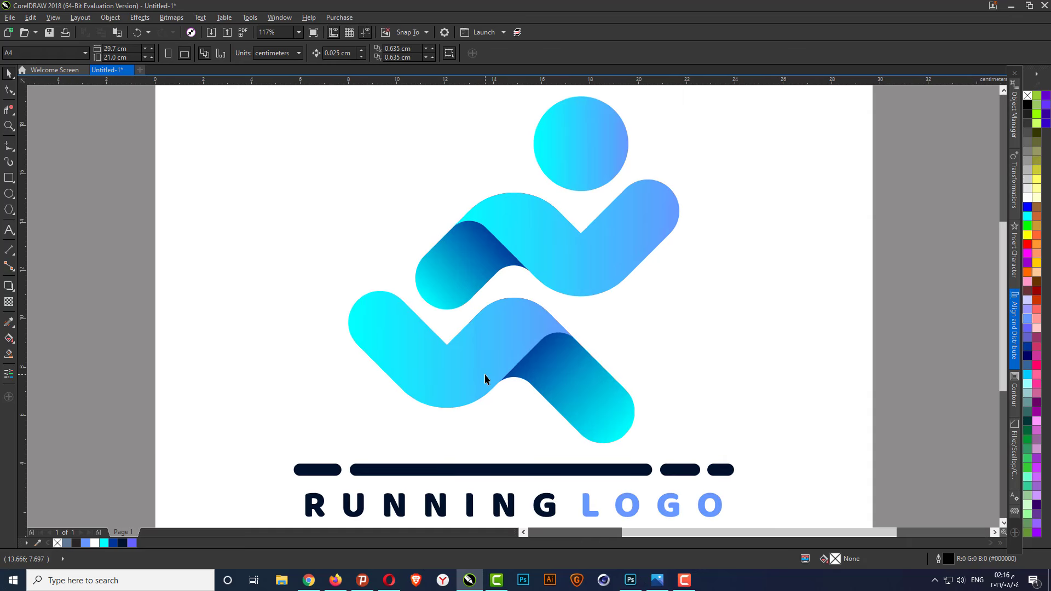
{"action": "scroll", "coordinate": [484, 377], "scroll_direction": "down", "scroll_amount": 2}
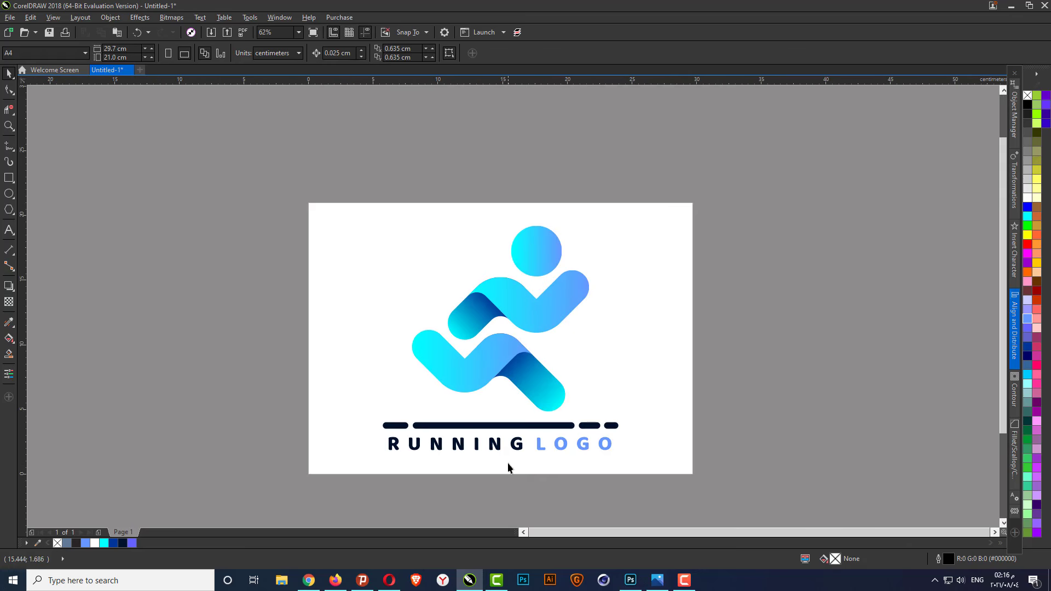
{"action": "left_click_drag", "start_coordinate": [509, 491], "coordinate": [506, 458]}
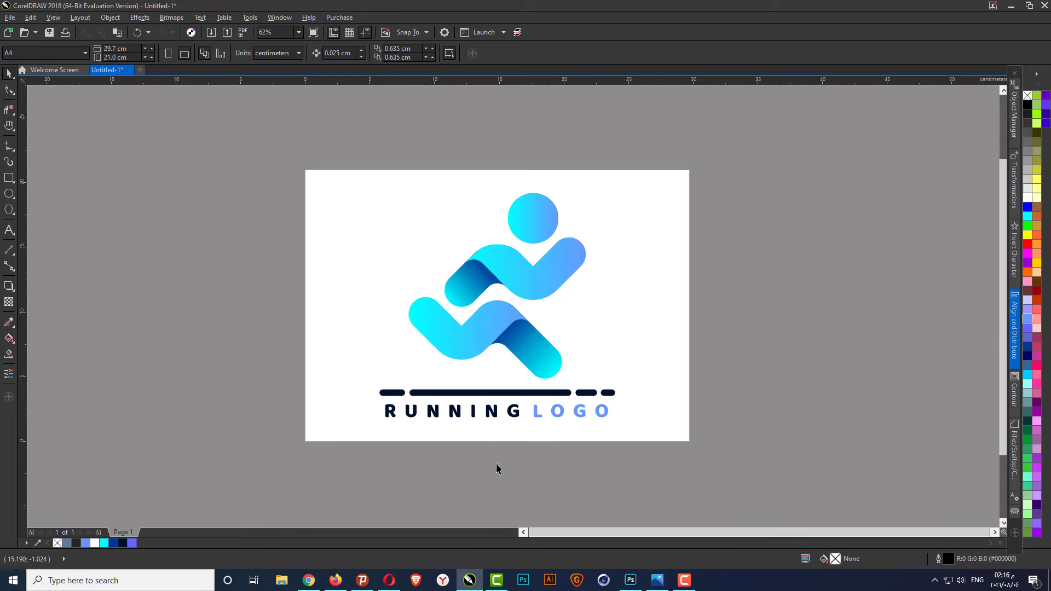